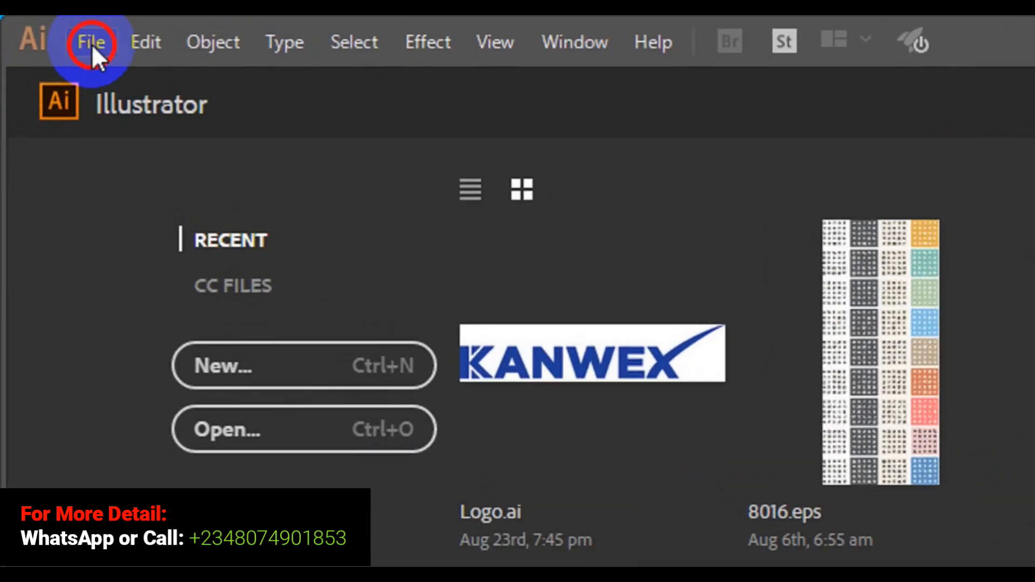
Start a new document and name it "Logo Design Process".
{"action": "left_click", "coordinate": [92, 44]}
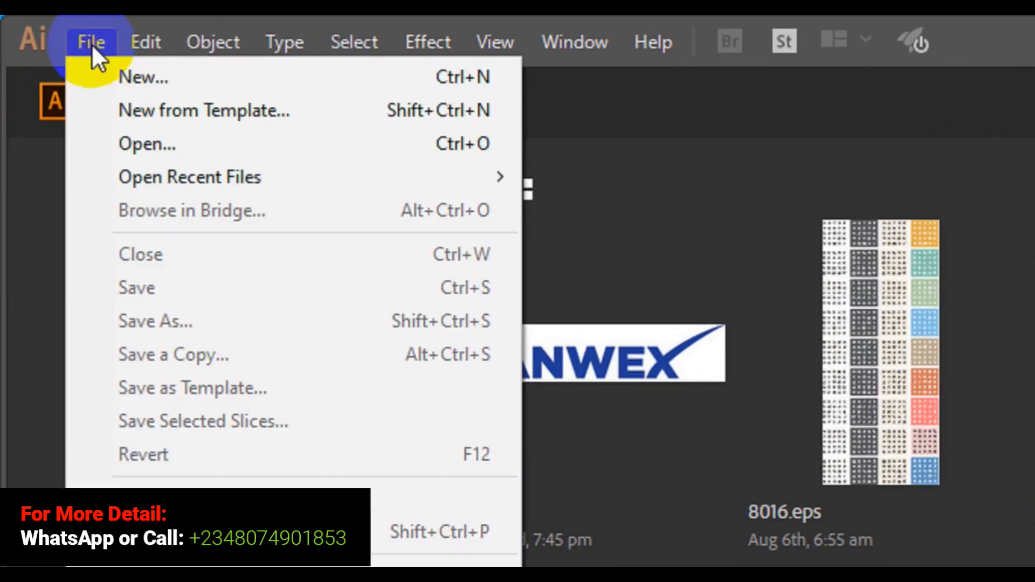
{"action": "left_click", "coordinate": [153, 83]}
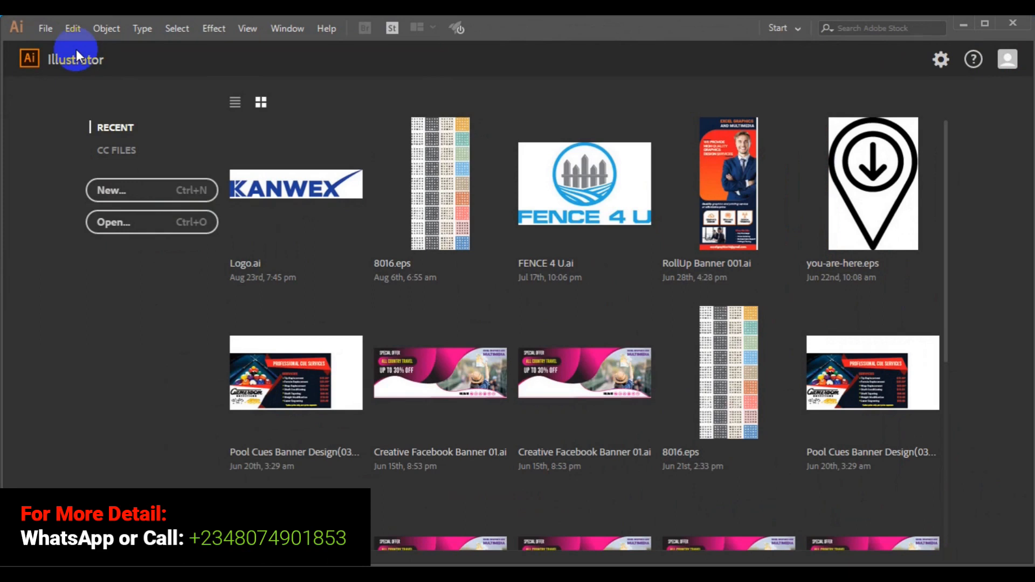
{"action": "key", "text": "ctrl+n"}
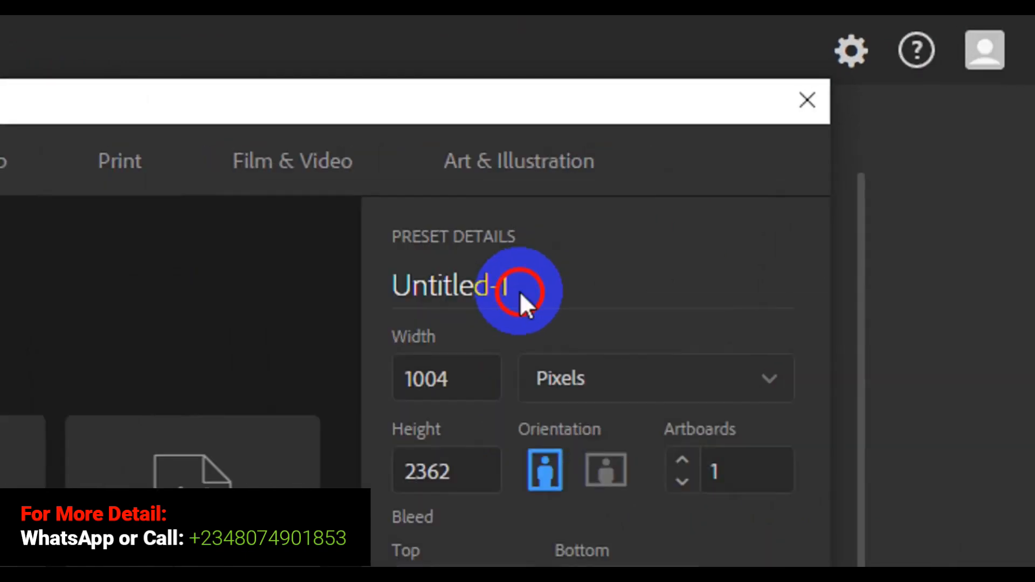
{"action": "left_click", "coordinate": [523, 293]}
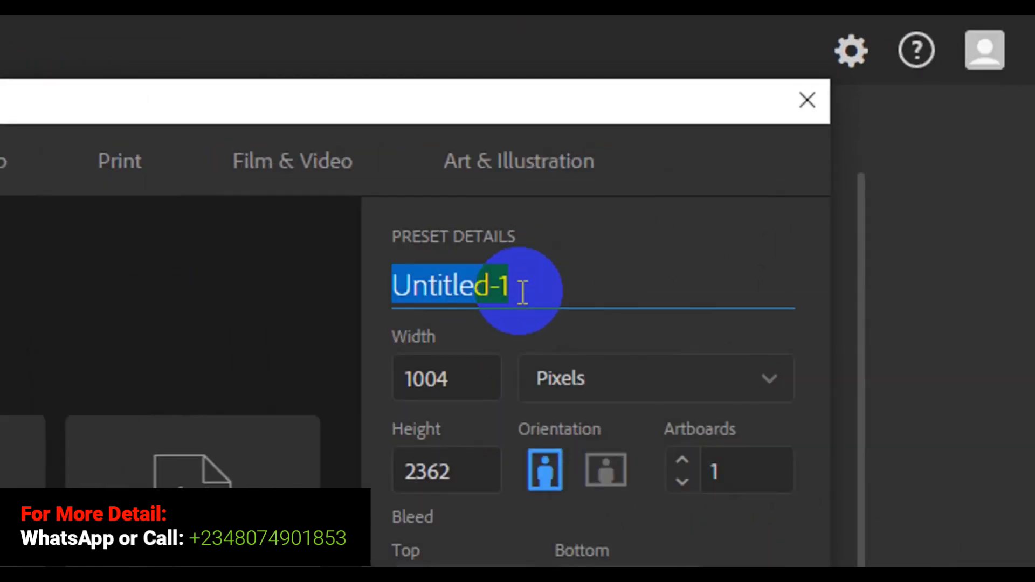
{"action": "type", "text": "L"}
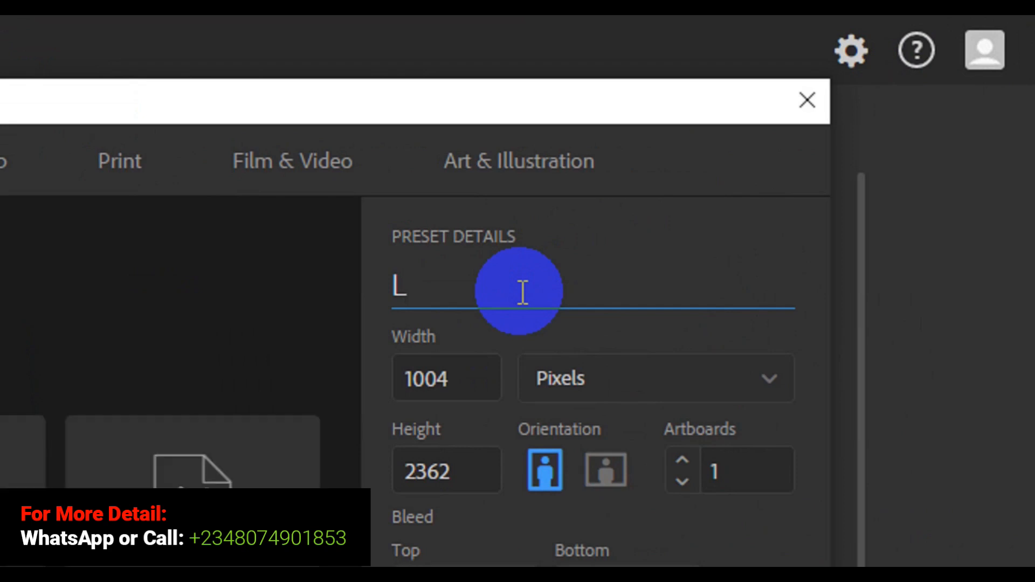
{"action": "left_click", "coordinate": [521, 293]}
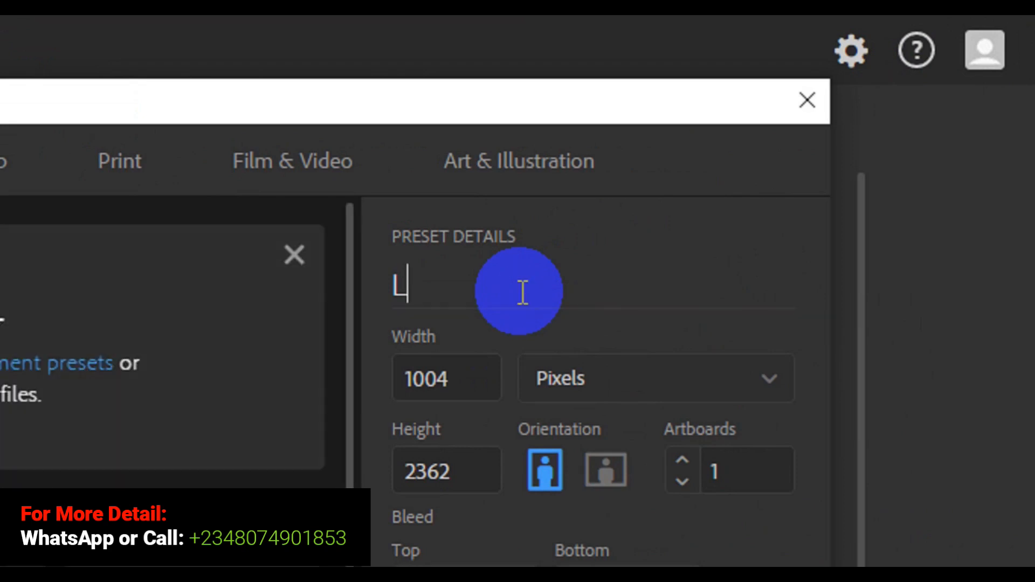
{"action": "double_click", "coordinate": [522, 293]}
{"action": "type", "text": "Log"}
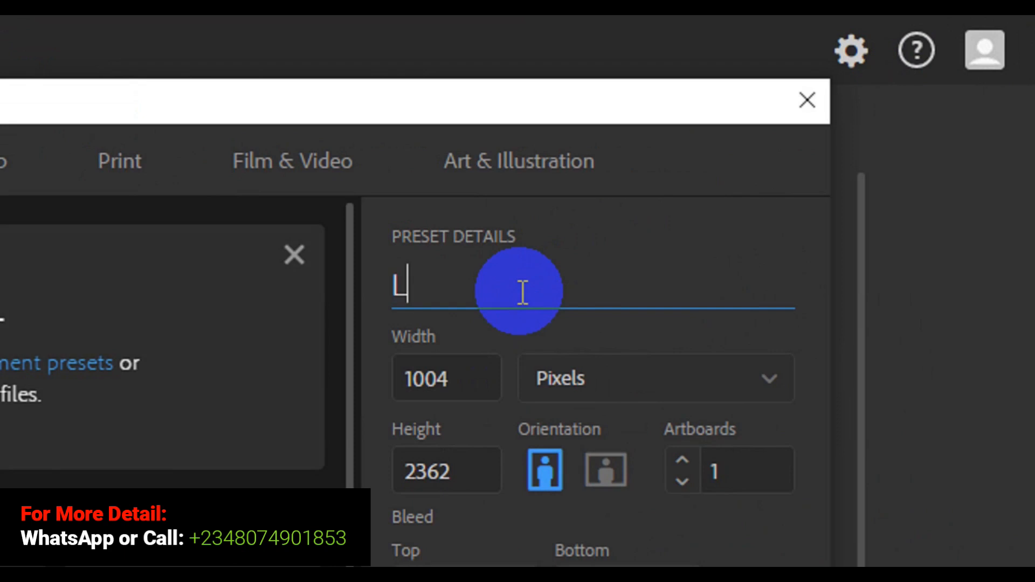
{"action": "type", "text": "o "}
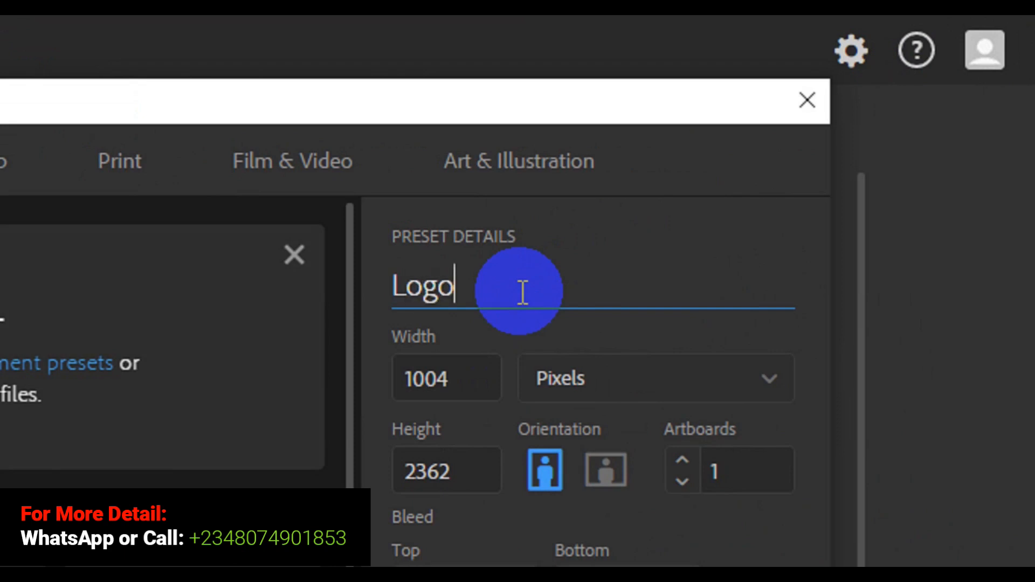
{"action": "type", "text": "Design "}
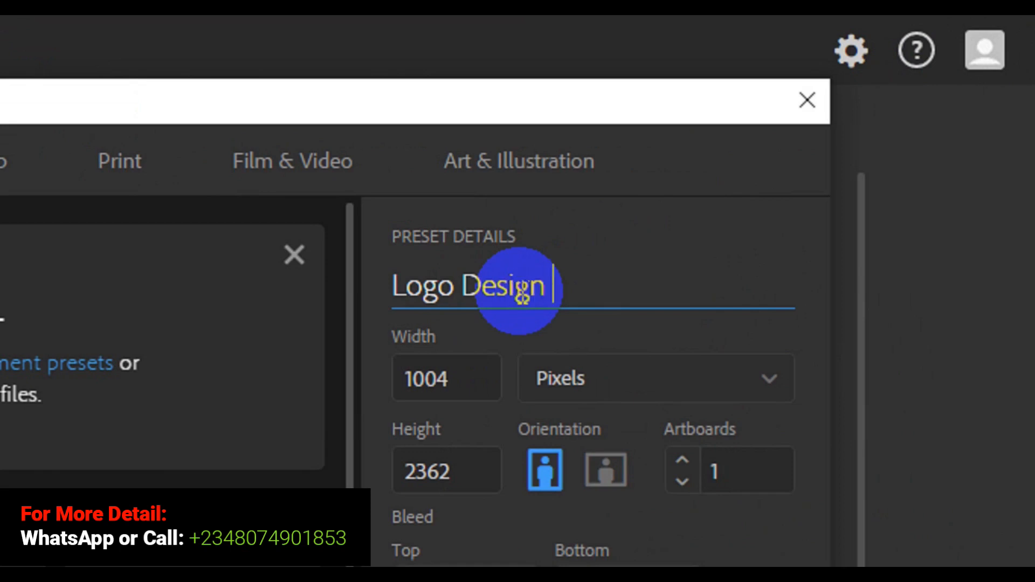
{"action": "type", "text": "Pro"}
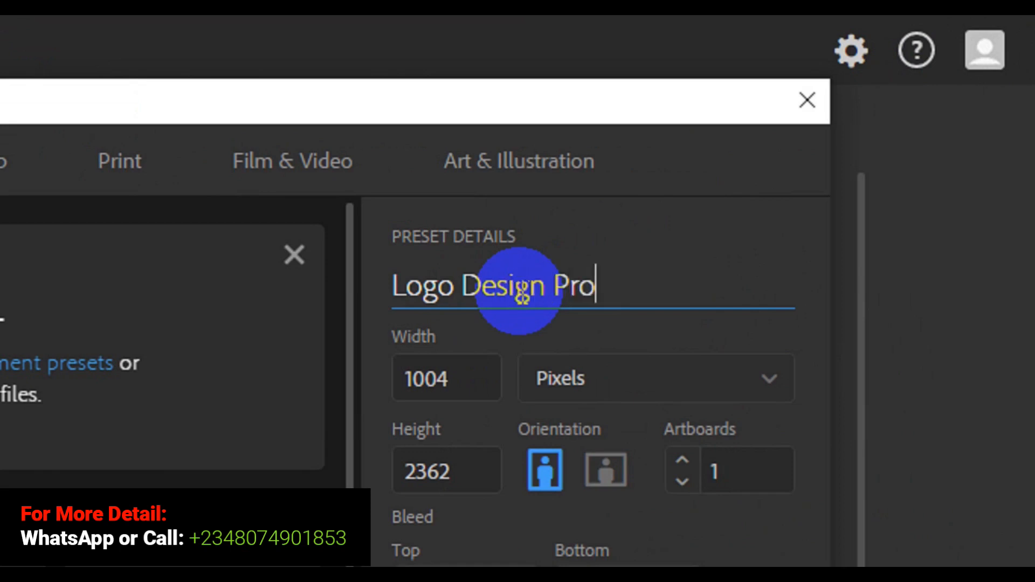
{"action": "type", "text": "cess"}
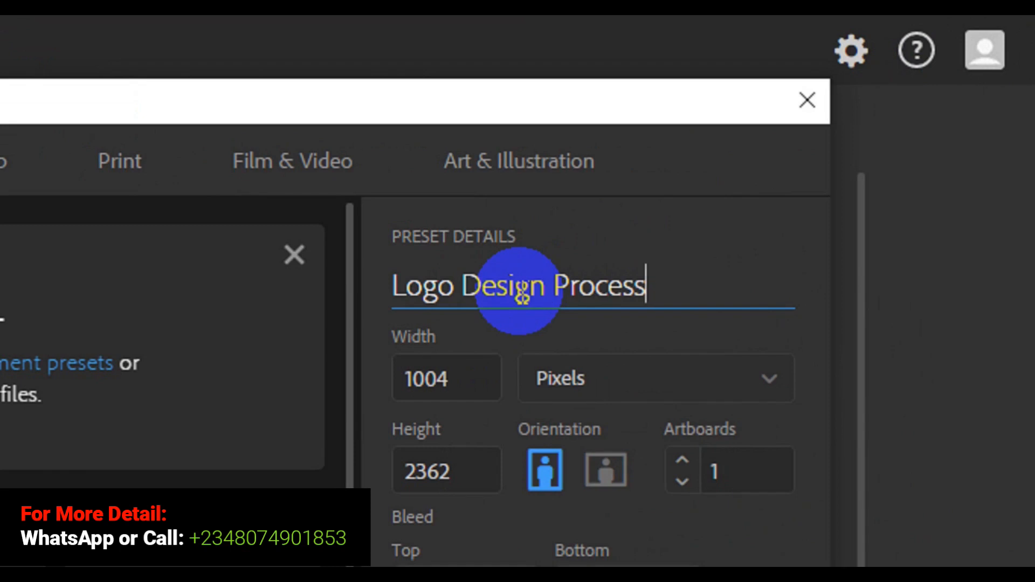
Set the new document's units to pixels, its width to 1920 and its height to 1080.
{"action": "left_click", "coordinate": [584, 385]}
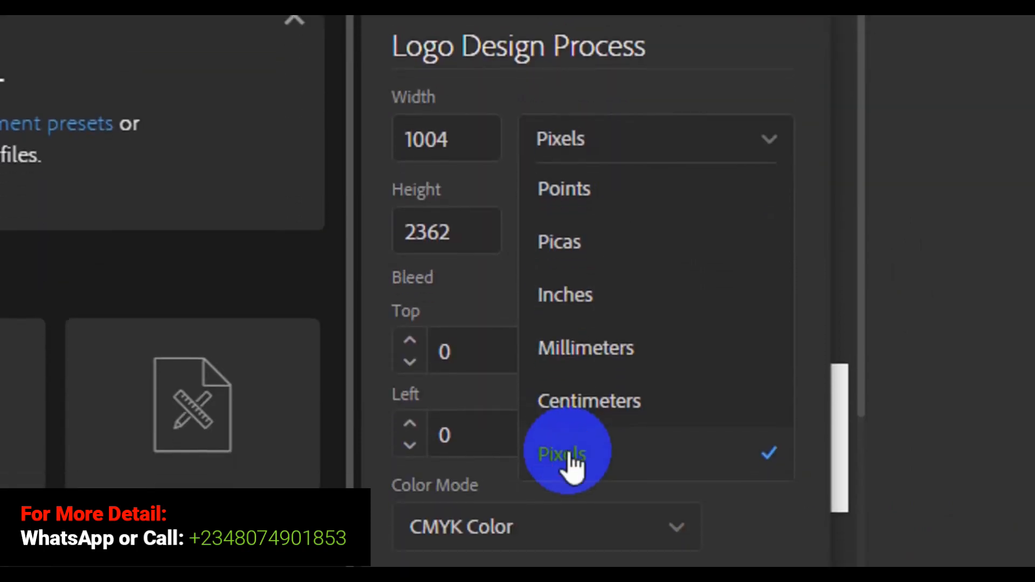
{"action": "left_click", "coordinate": [563, 462]}
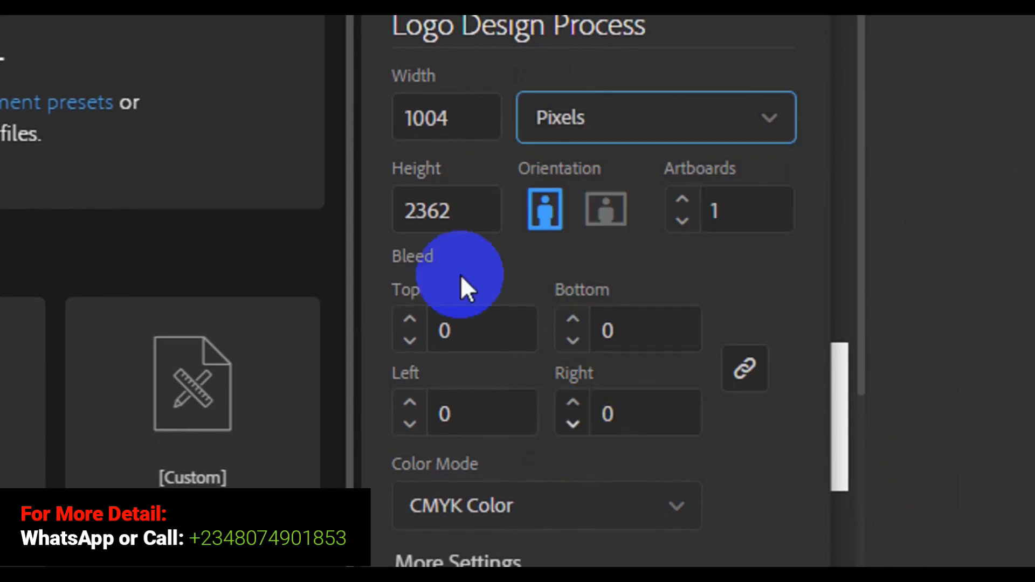
{"action": "left_click", "coordinate": [450, 141]}
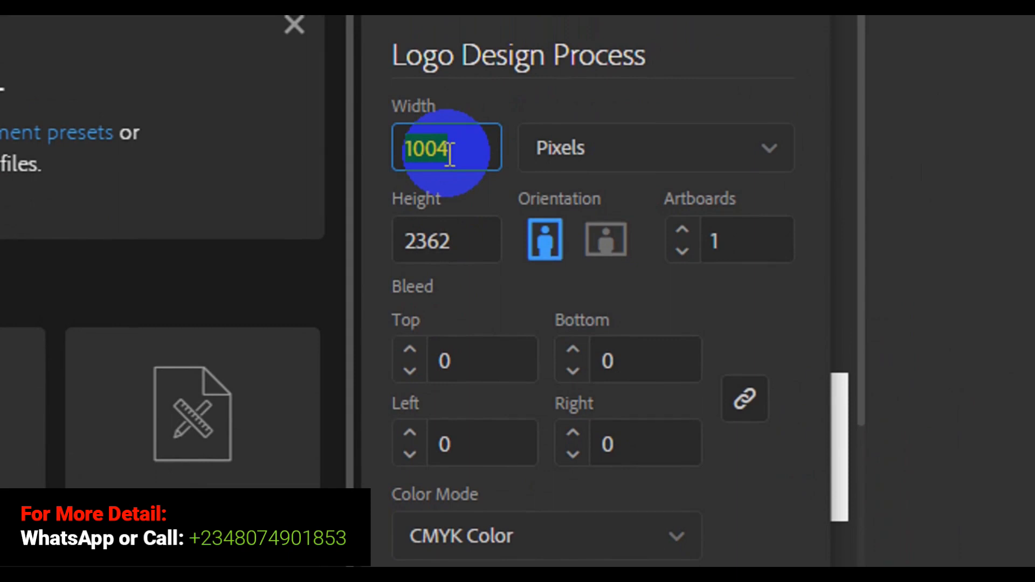
{"action": "type", "text": "1920"}
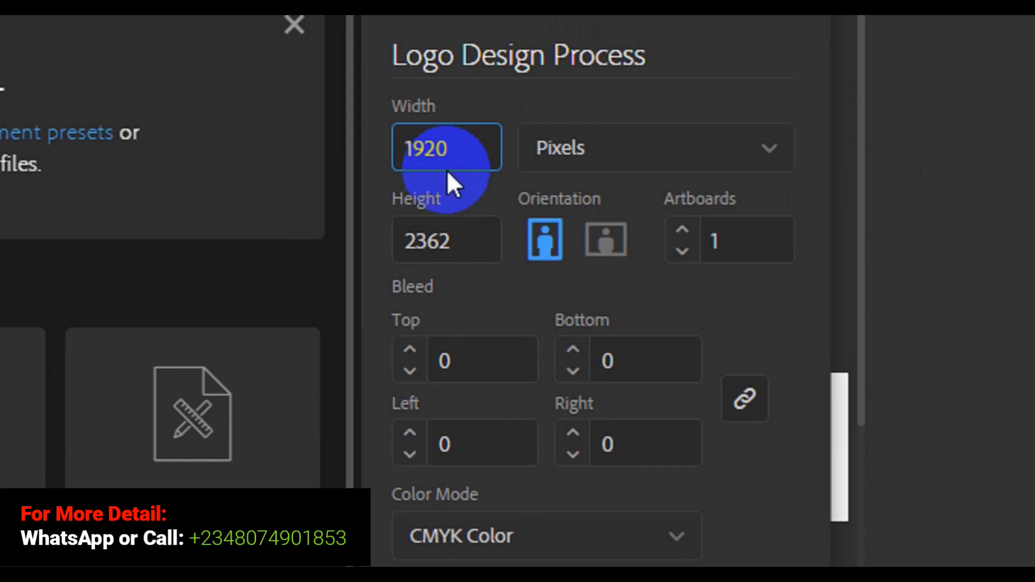
{"action": "left_click", "coordinate": [453, 239]}
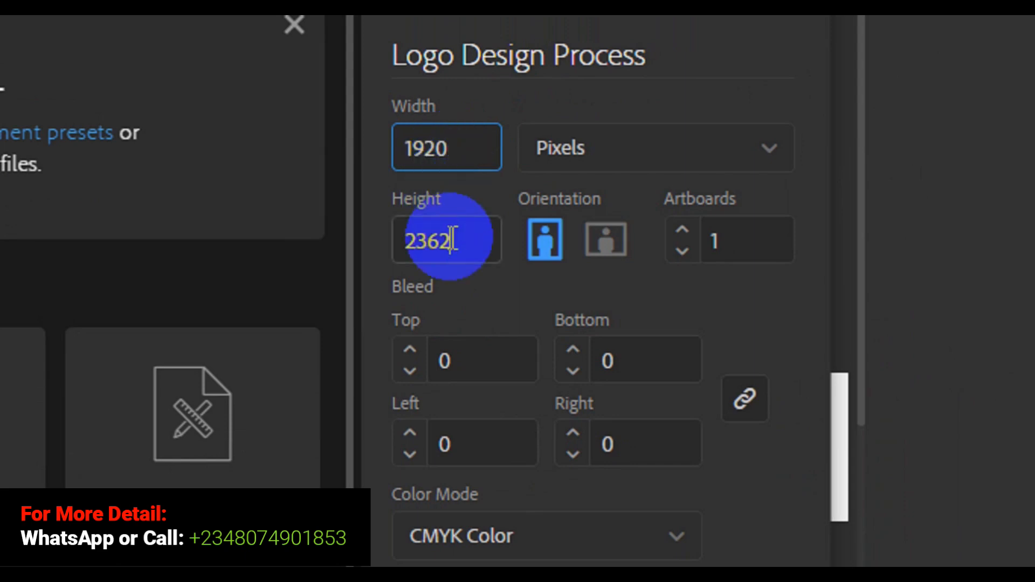
{"action": "type", "text": "10"}
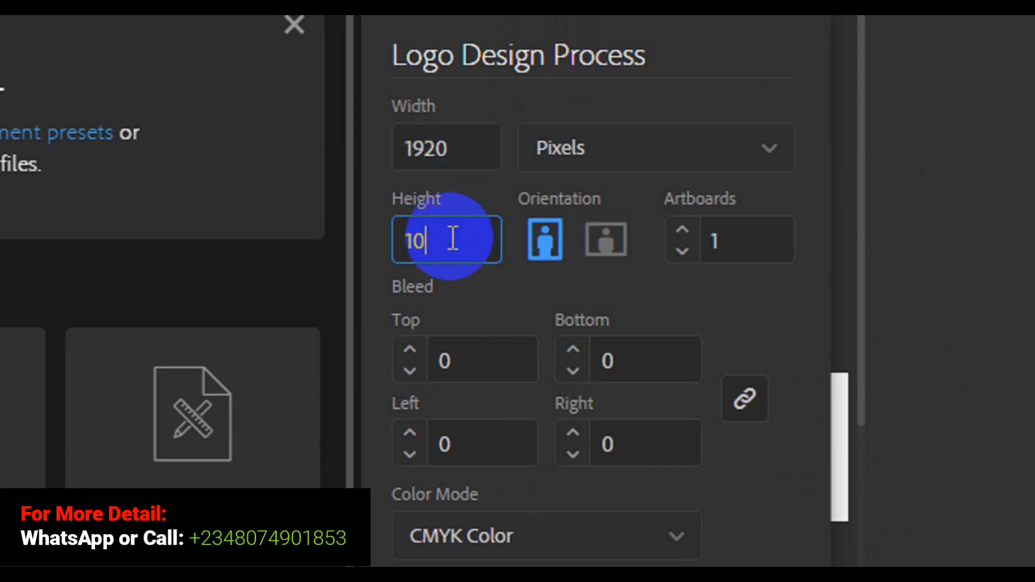
{"action": "type", "text": "80"}
Choose CMYK Color as the new document's color mode and create the document.
{"action": "scroll", "coordinate": [485, 513], "scroll_direction": "down", "scroll_amount": 2}
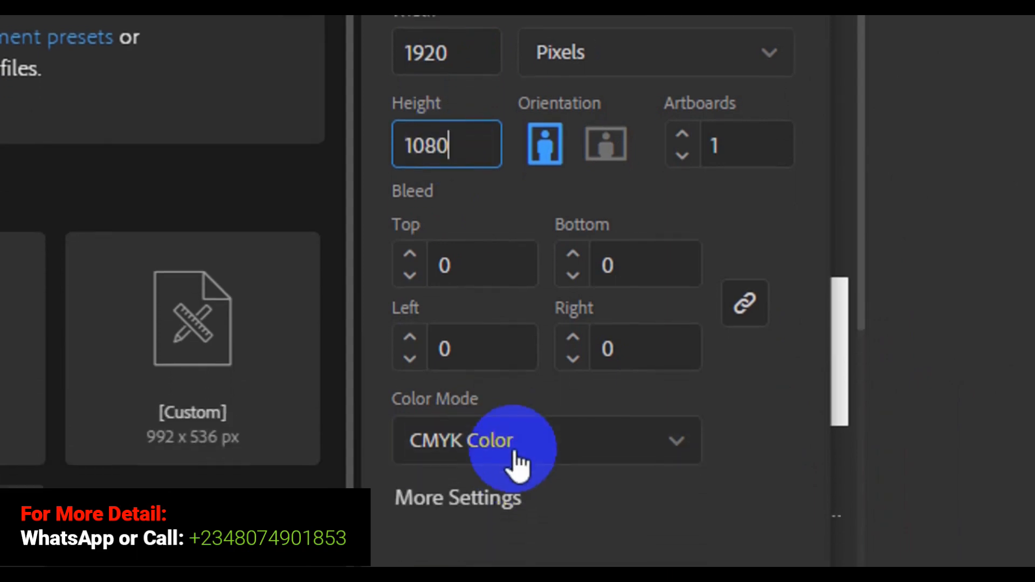
{"action": "left_click", "coordinate": [516, 449]}
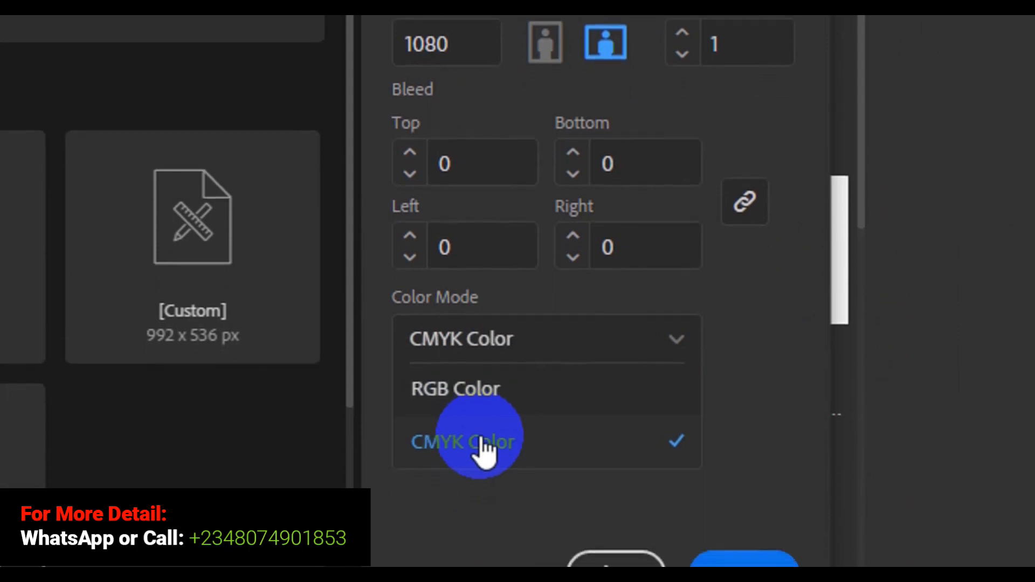
{"action": "left_click", "coordinate": [480, 458]}
{"action": "left_click", "coordinate": [730, 512]}
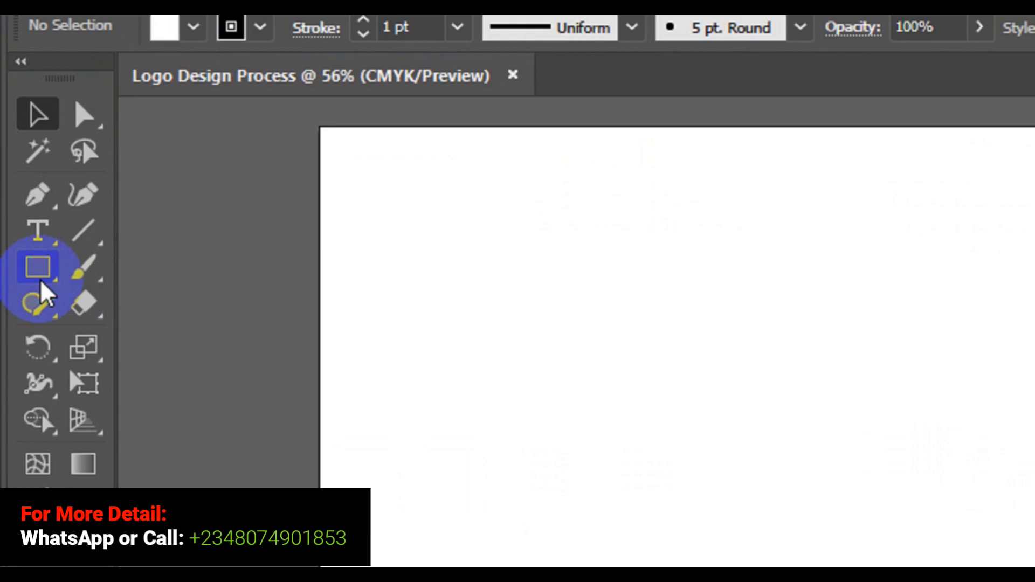
Activate the Polygon tool and set its appearance to no fill with a black stroke.
{"action": "left_click", "coordinate": [39, 269]}
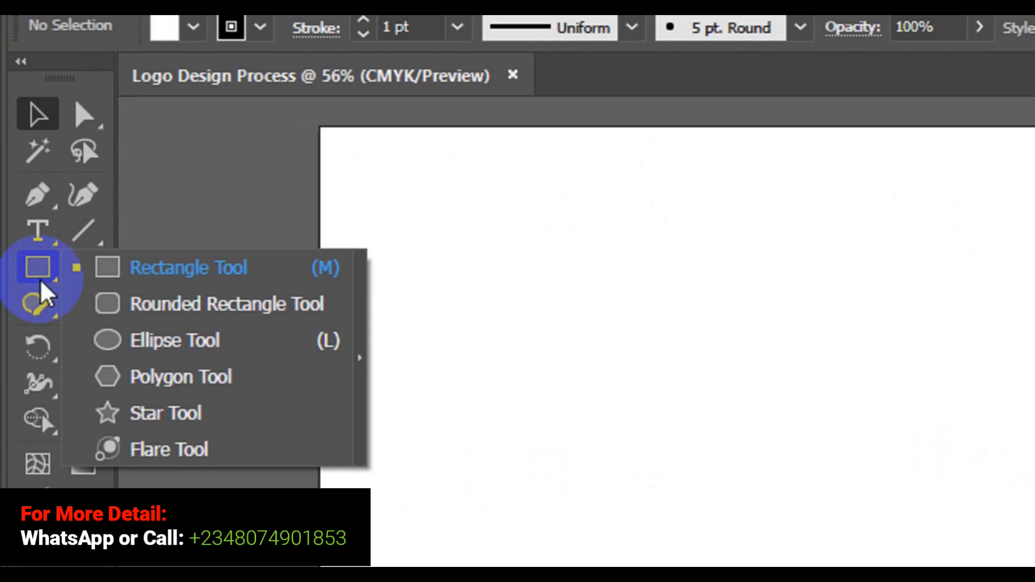
{"action": "left_click", "coordinate": [174, 385]}
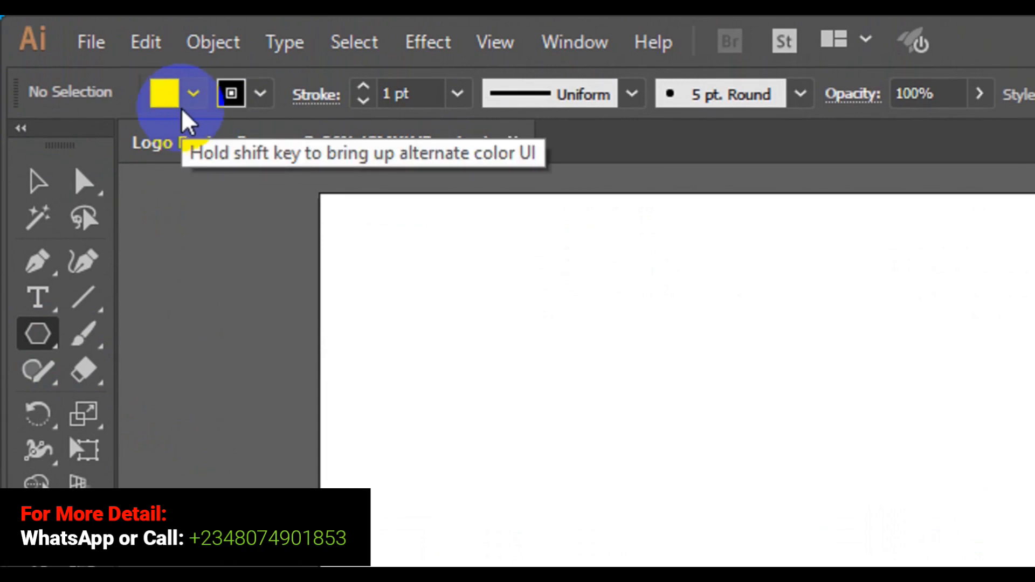
{"action": "left_click", "coordinate": [189, 96]}
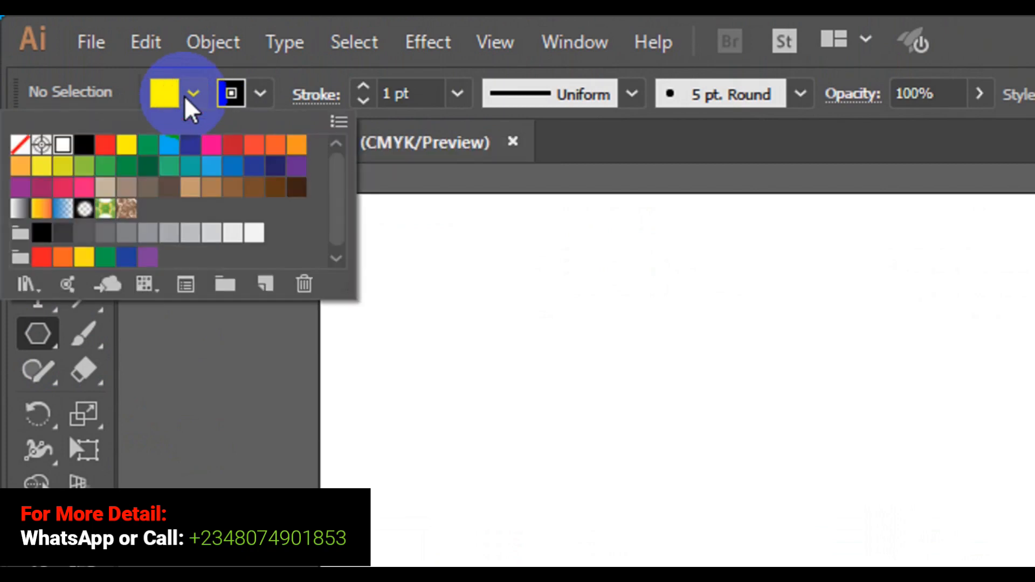
{"action": "left_click", "coordinate": [63, 144]}
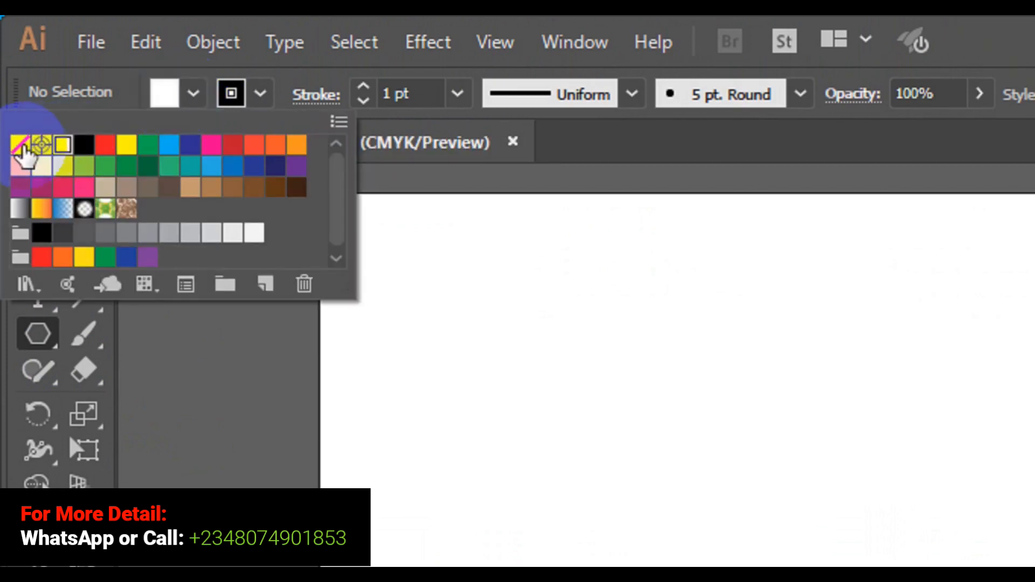
{"action": "left_click", "coordinate": [21, 146]}
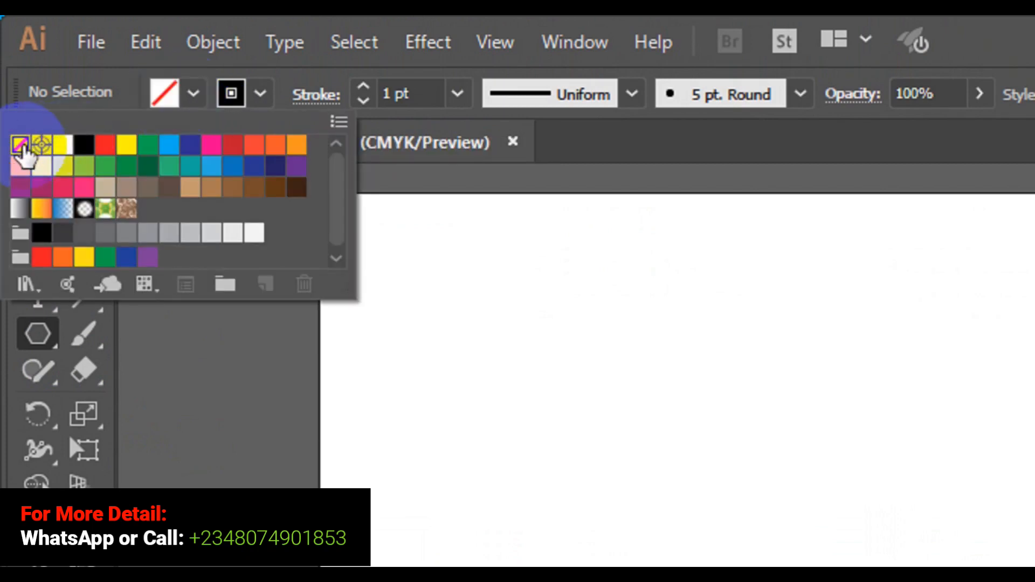
{"action": "left_click", "coordinate": [261, 95]}
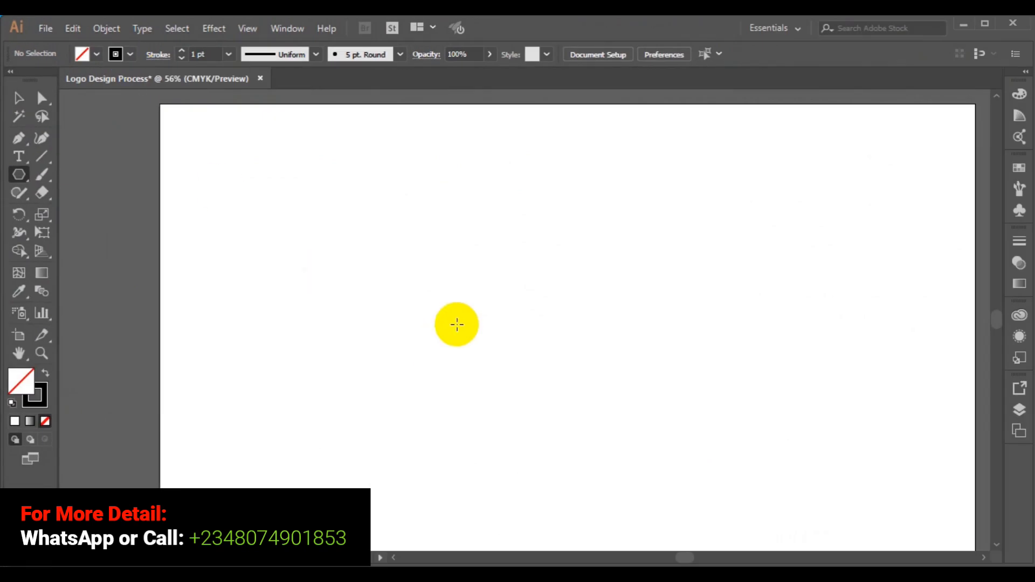
Create a polygon with 3 sides and a 50 px radius near the artboard's middle, and enlarge it proportionally to roughly four times its size.
{"action": "left_click", "coordinate": [457, 324]}
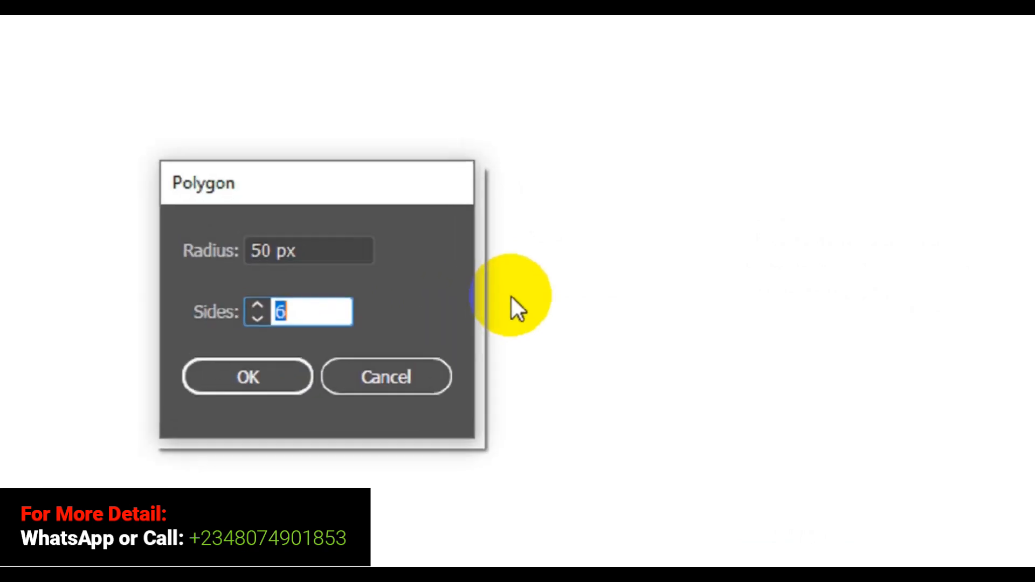
{"action": "left_click", "coordinate": [330, 305]}
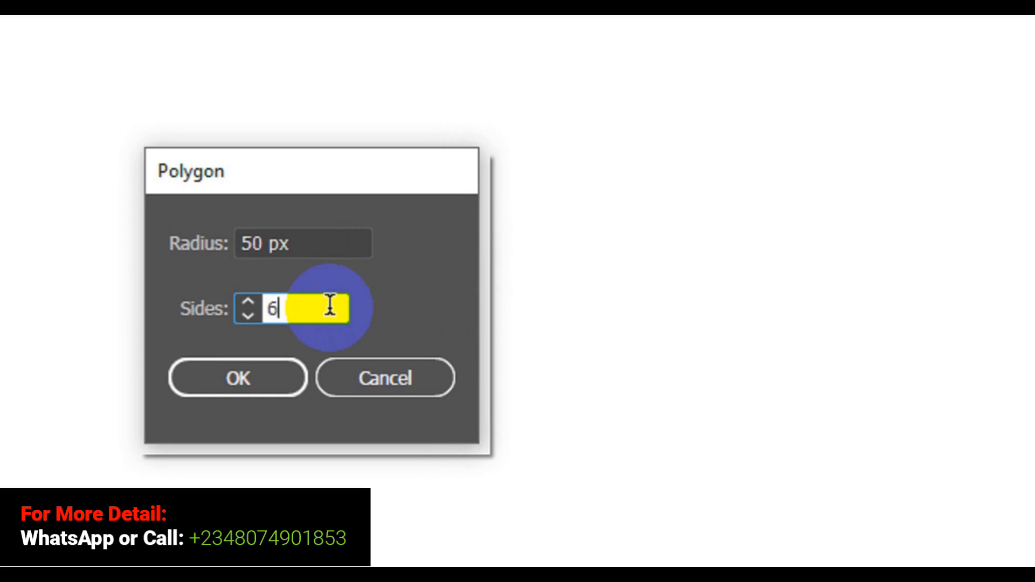
{"action": "key", "text": "BackSpace"}
{"action": "type", "text": "3"}
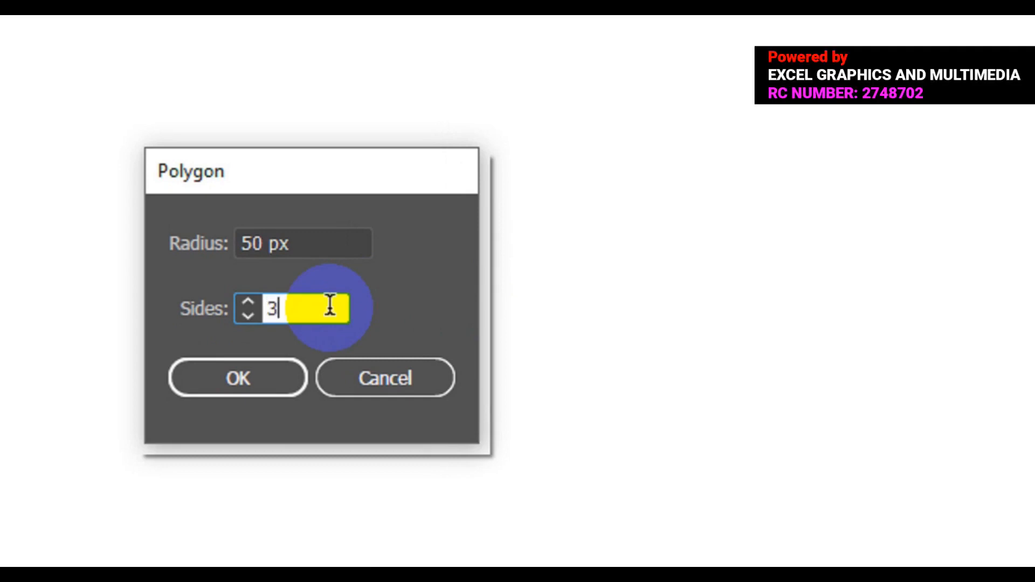
{"action": "left_click", "coordinate": [244, 369]}
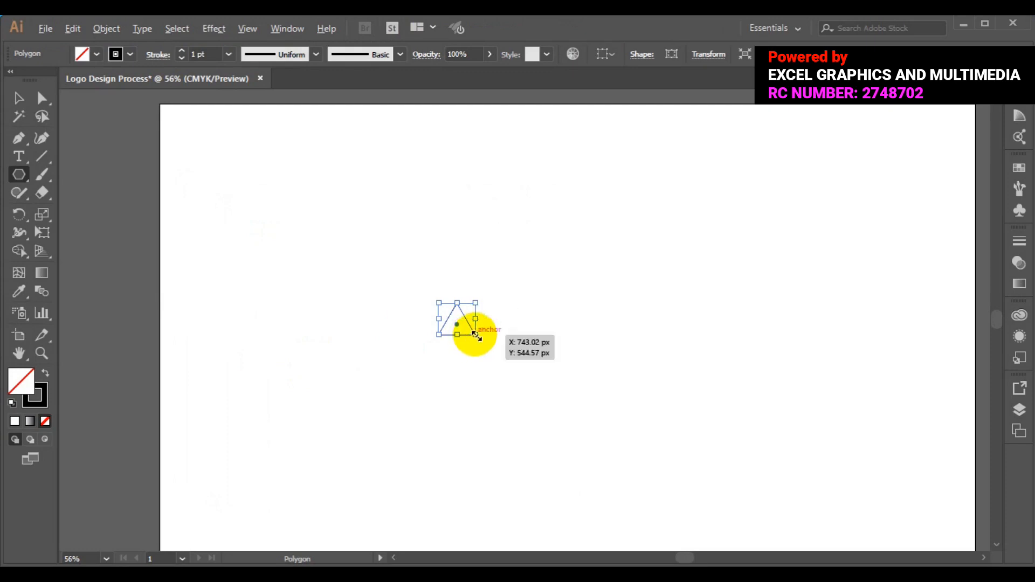
{"action": "left_click_drag", "start_coordinate": [519, 366], "coordinate": [558, 388]}
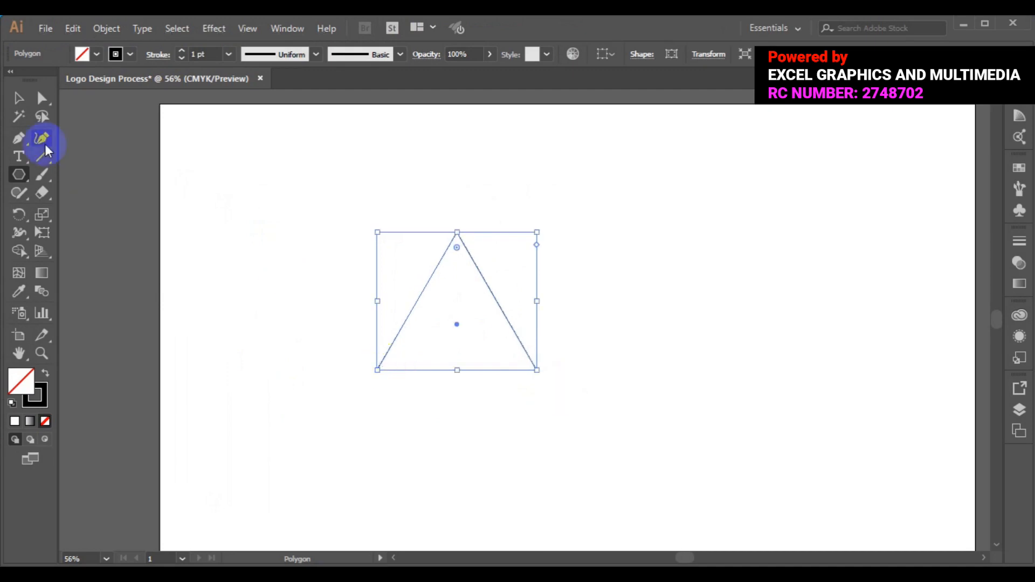
Copy the triangle with the Selection tool active and paste the duplicate in place.
{"action": "left_click", "coordinate": [18, 98]}
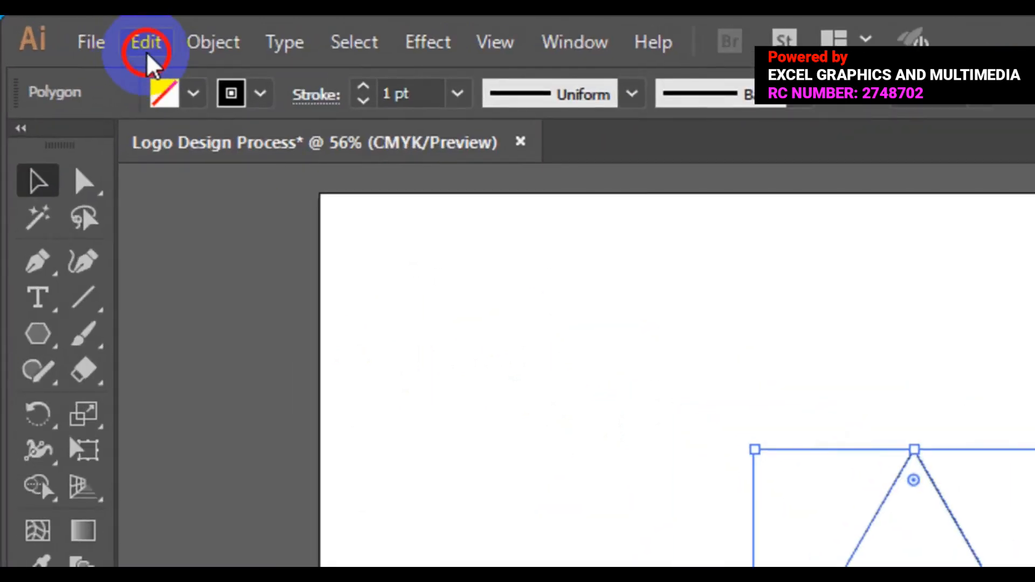
{"action": "left_click", "coordinate": [148, 52]}
{"action": "left_click", "coordinate": [210, 191]}
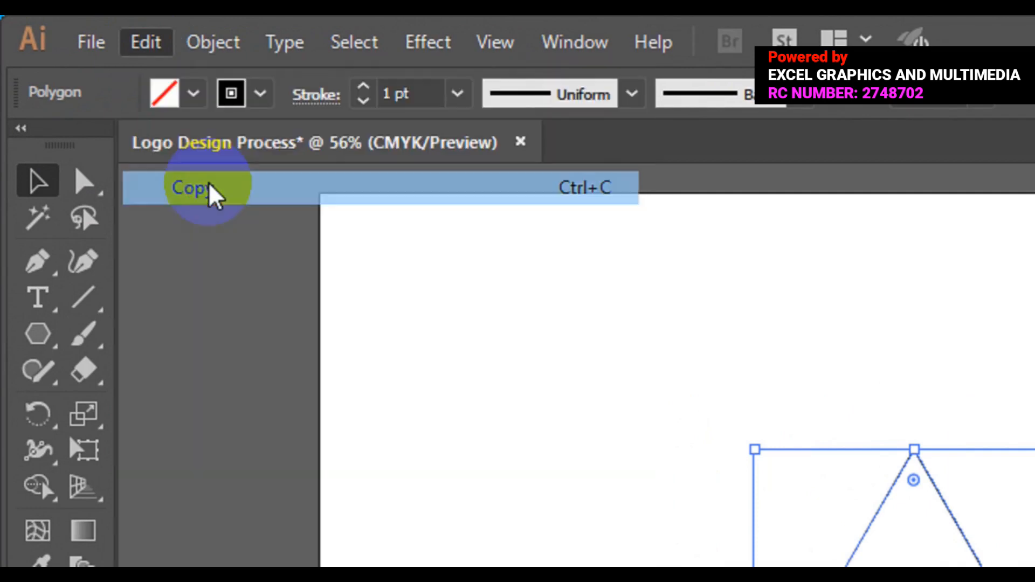
{"action": "left_click", "coordinate": [149, 49]}
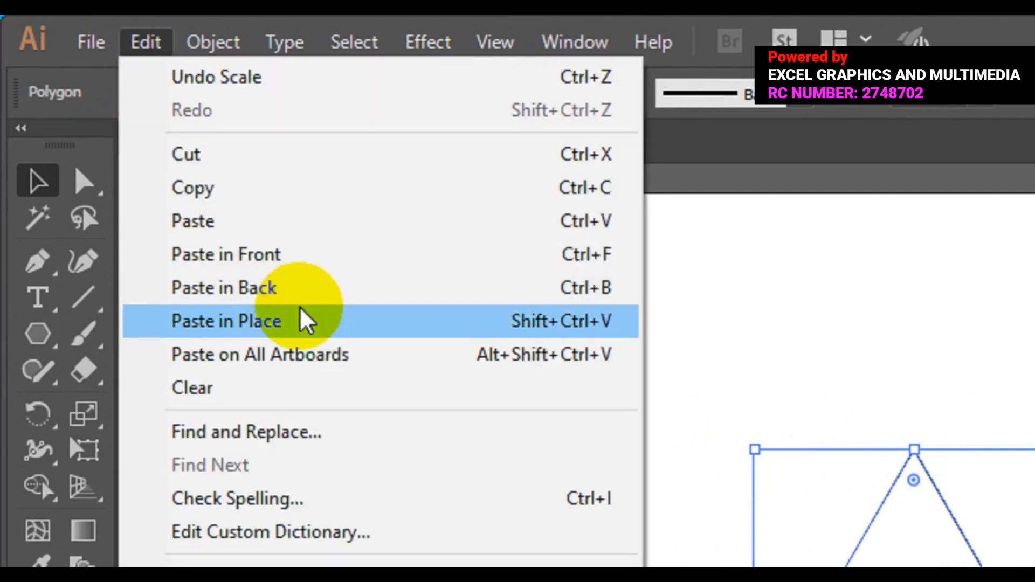
{"action": "left_click", "coordinate": [293, 320]}
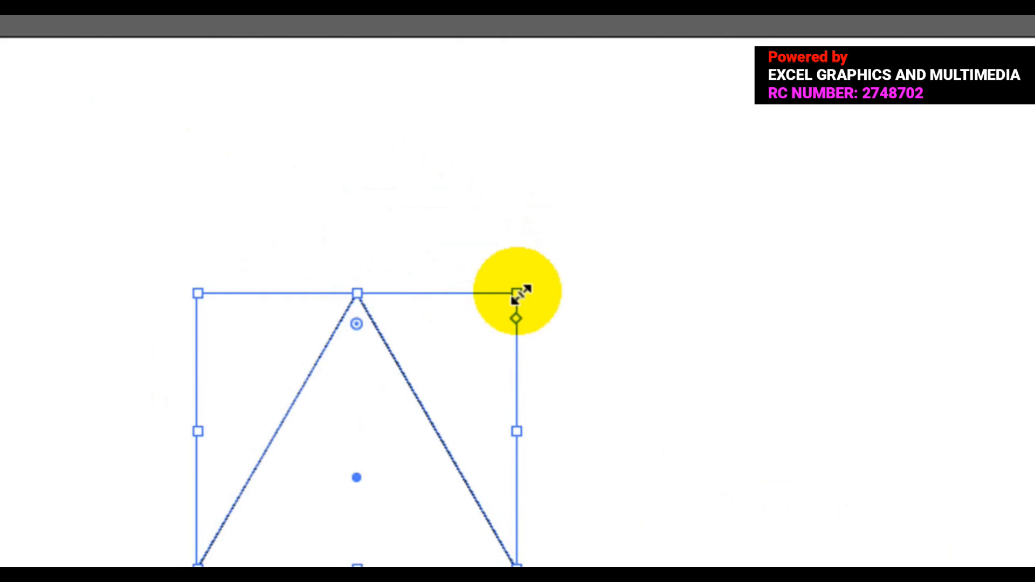
Scale the duplicate triangle down proportionally around its center to roughly 60% of its size, nesting it inside the larger triangle.
{"action": "left_click_drag", "start_coordinate": [518, 291], "coordinate": [499, 308]}
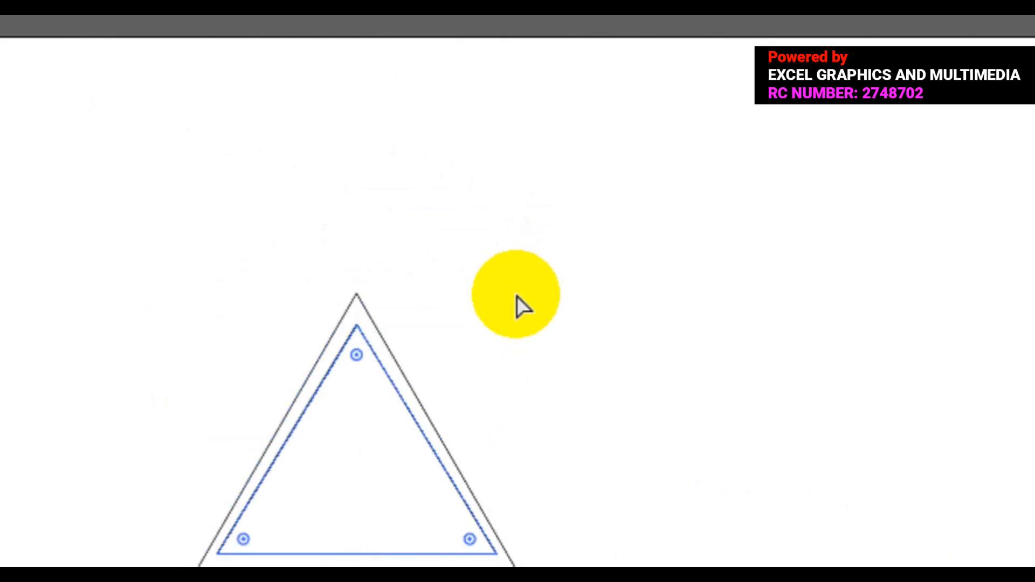
{"action": "key", "text": "ctrl+z"}
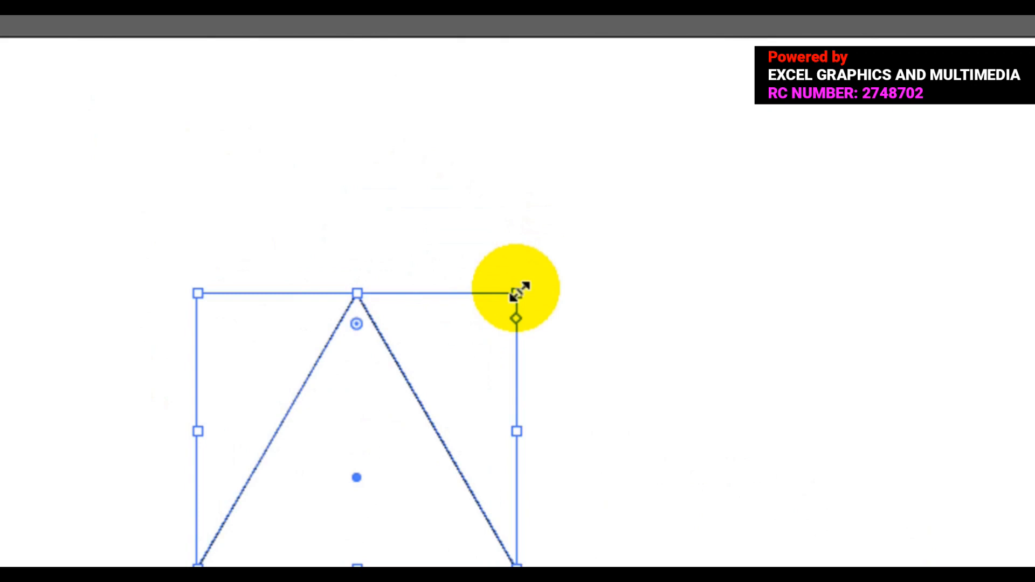
{"action": "left_click_drag", "start_coordinate": [518, 292], "coordinate": [460, 349]}
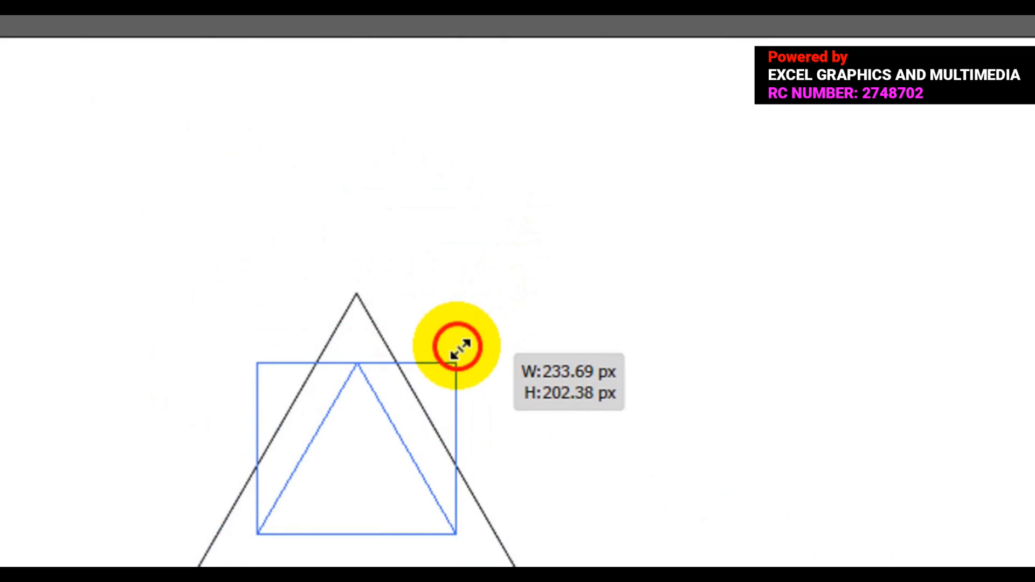
{"action": "left_click_drag", "start_coordinate": [459, 349], "coordinate": [460, 354]}
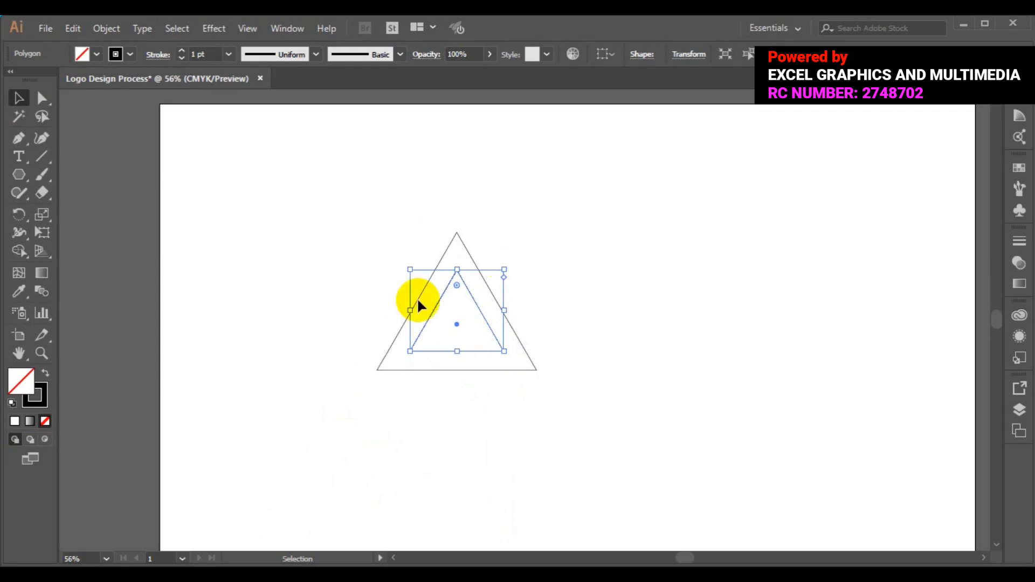
Select both triangles and align them horizontally by their centers.
{"action": "left_click", "coordinate": [483, 371], "text": "shift"}
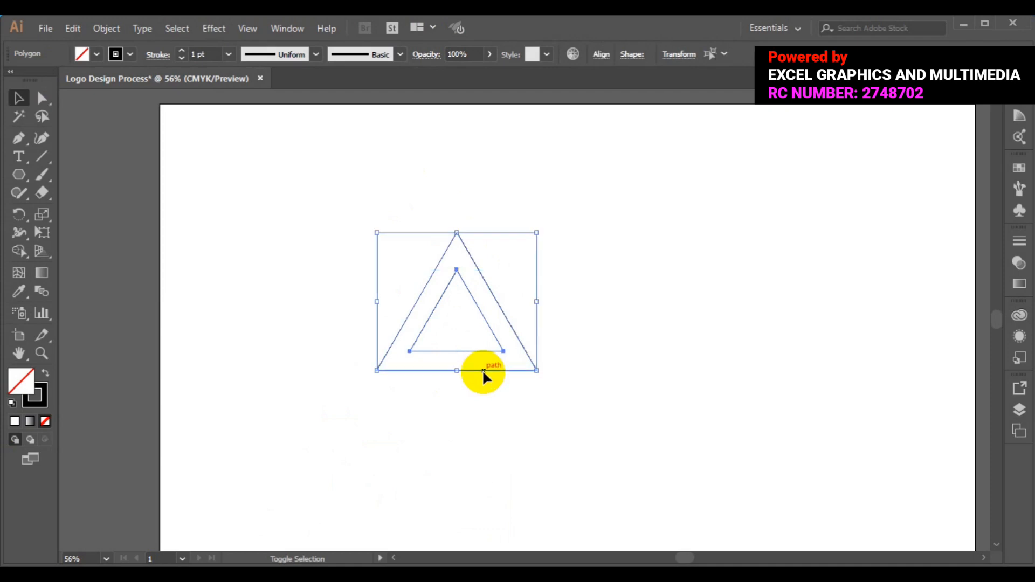
{"action": "left_click", "coordinate": [606, 59]}
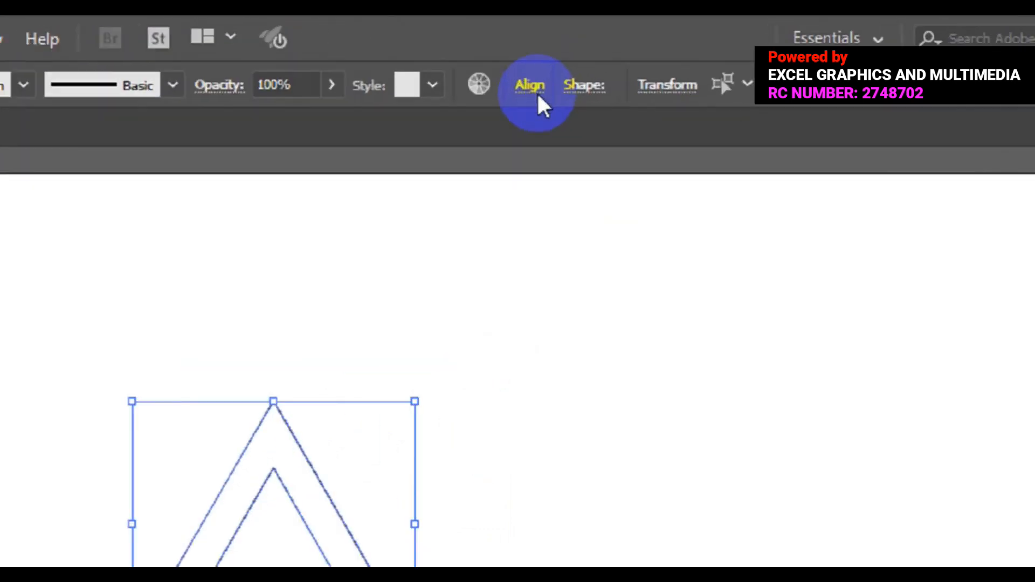
{"action": "left_click", "coordinate": [515, 100]}
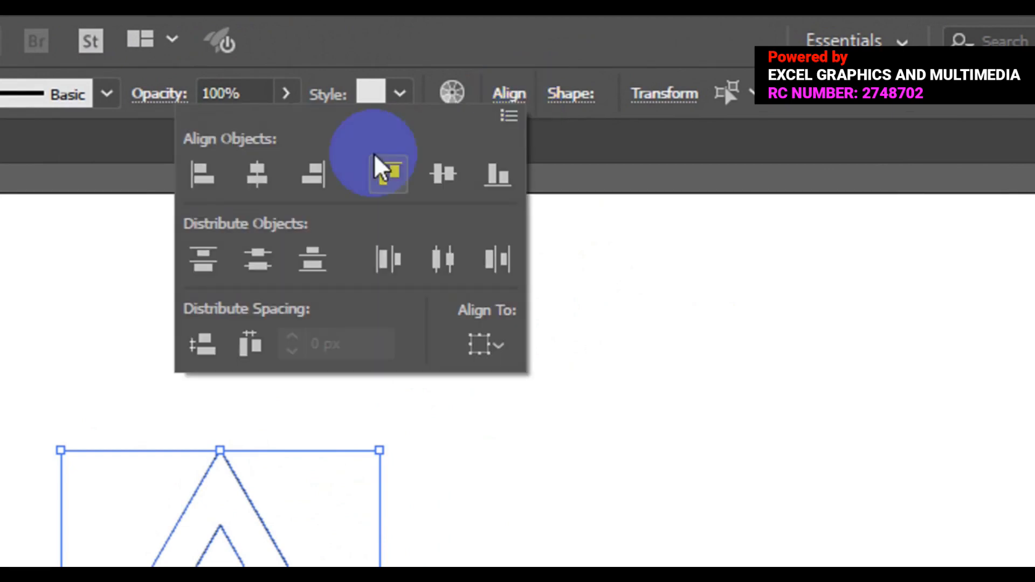
{"action": "left_click", "coordinate": [264, 186]}
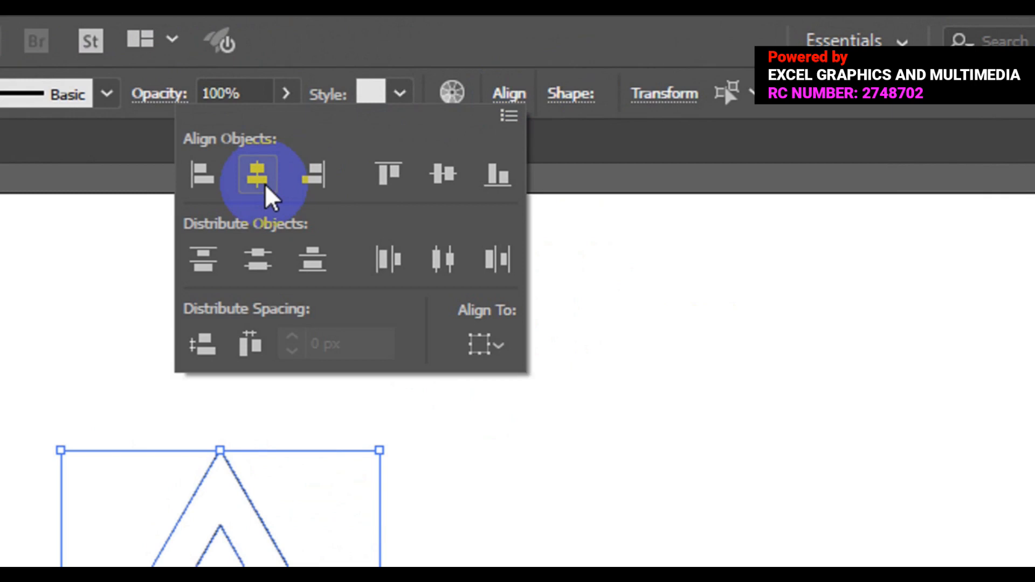
Try to align the two triangles vertically by their centers and undo that alignment.
{"action": "left_click", "coordinate": [455, 182]}
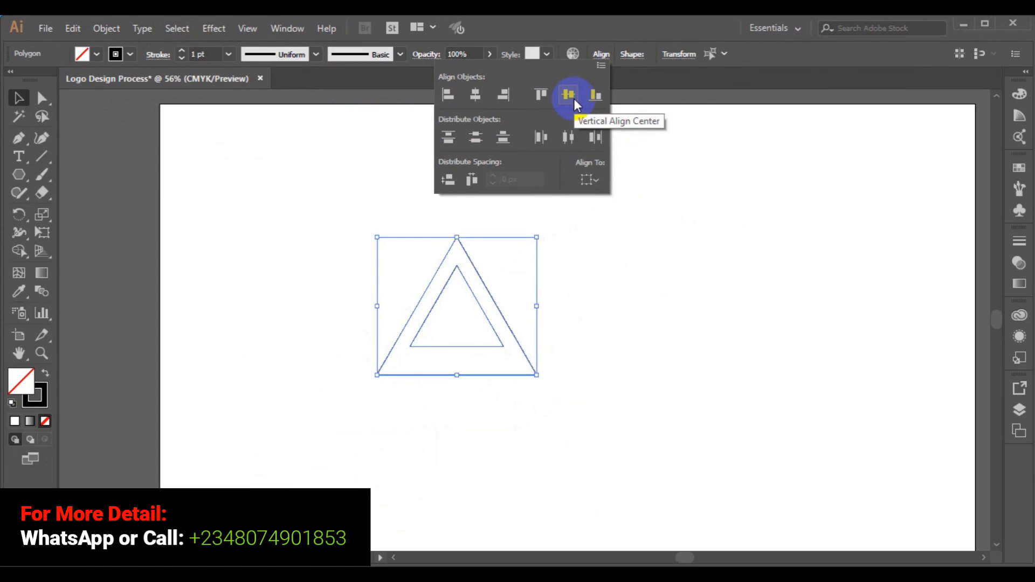
{"action": "key", "text": "Escape"}
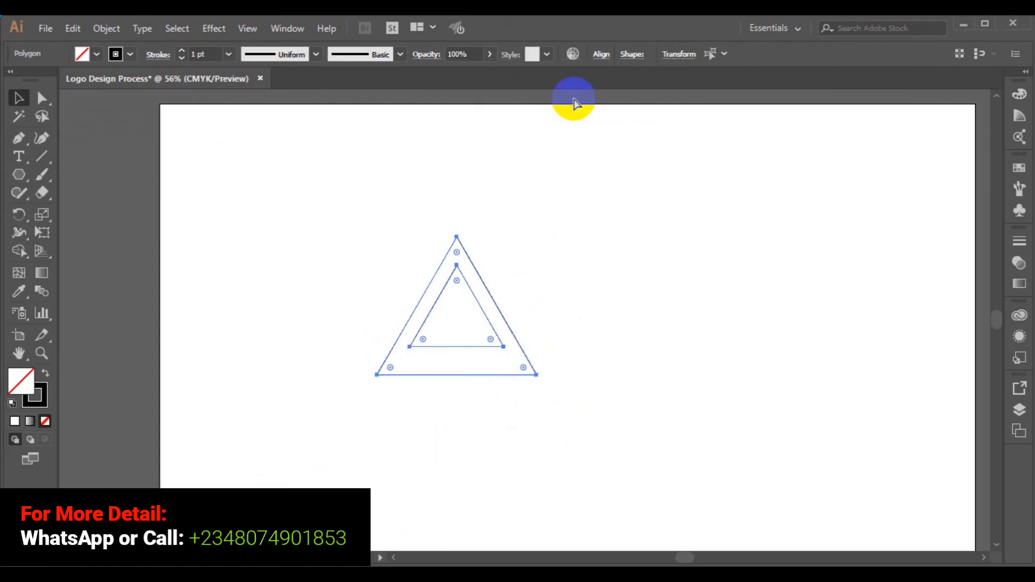
{"action": "key", "text": "ctrl+shift+b"}
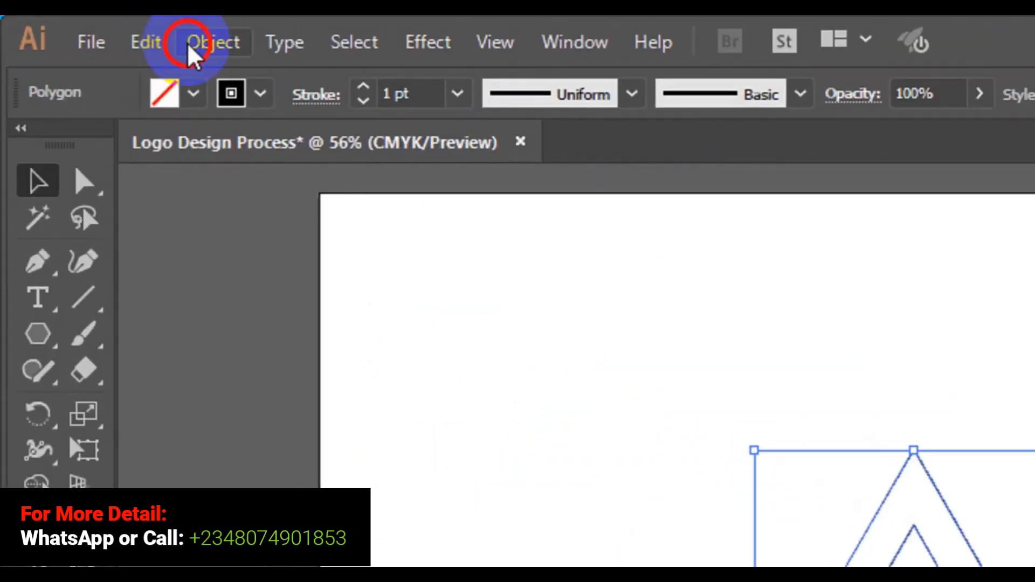
Group the inner and outer triangles and deselect the group.
{"action": "left_click", "coordinate": [187, 43]}
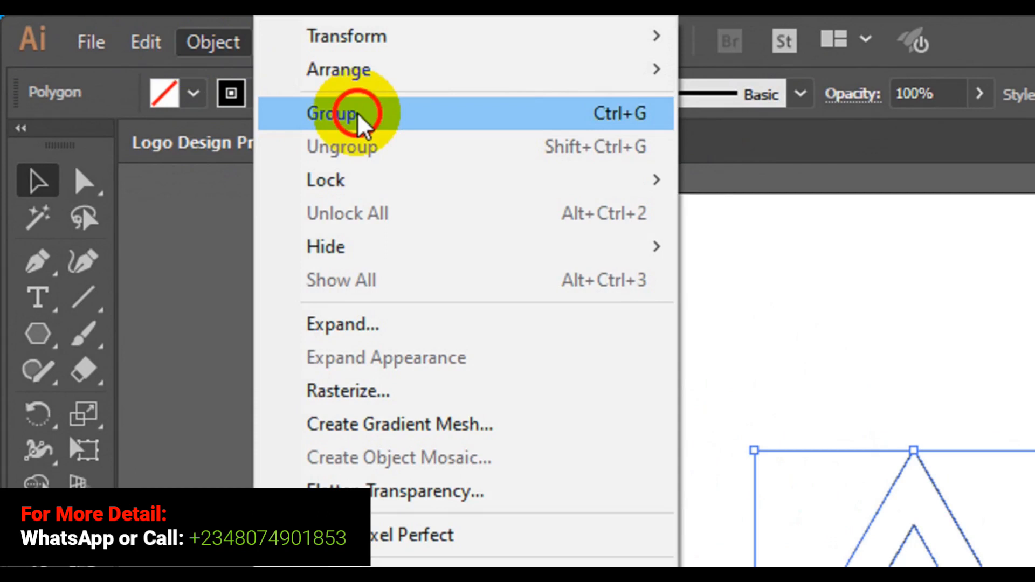
{"action": "left_click", "coordinate": [357, 113]}
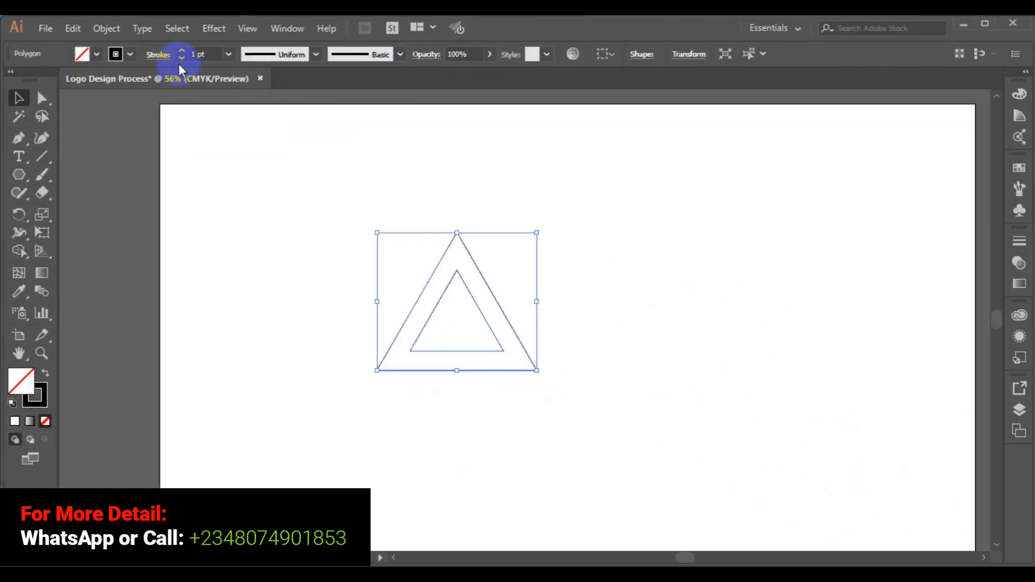
{"action": "left_click", "coordinate": [200, 256]}
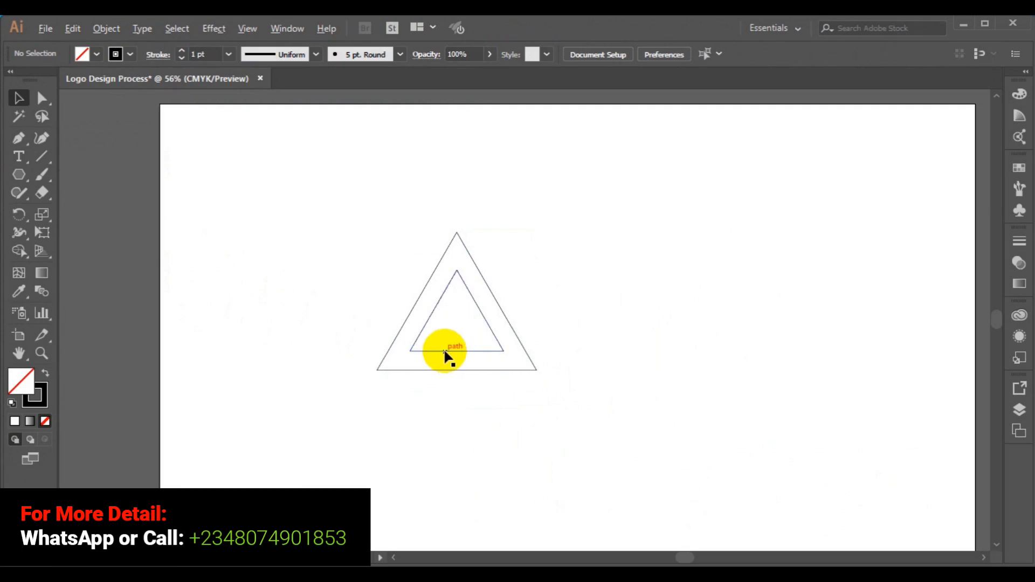
Duplicate the triangle group about 145 px horizontally to the right so the two overlap, nudge the copy slightly further right and deselect it.
{"action": "left_click_drag", "start_coordinate": [444, 351], "coordinate": [509, 357]}
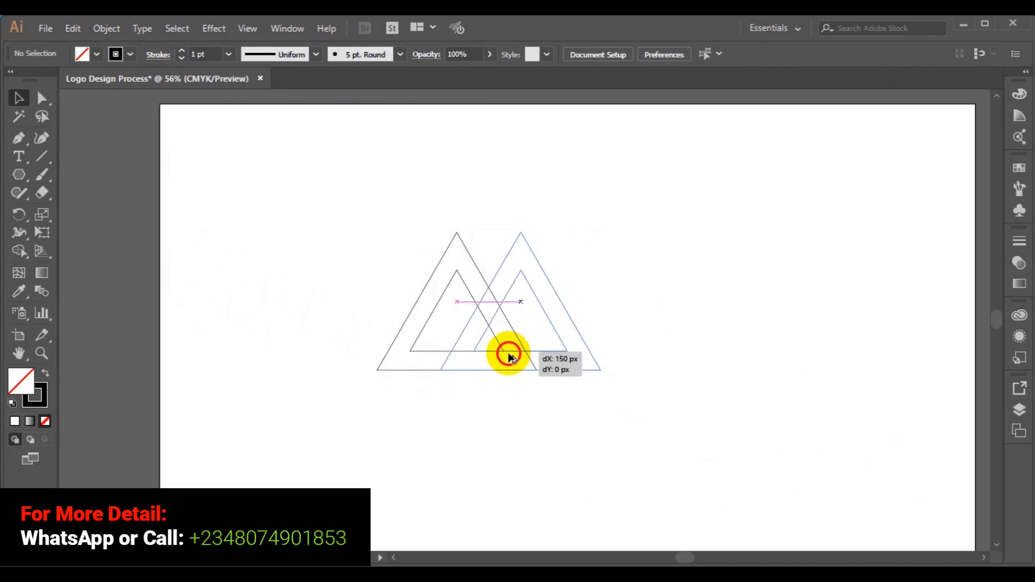
{"action": "left_click_drag", "start_coordinate": [510, 357], "coordinate": [507, 357]}
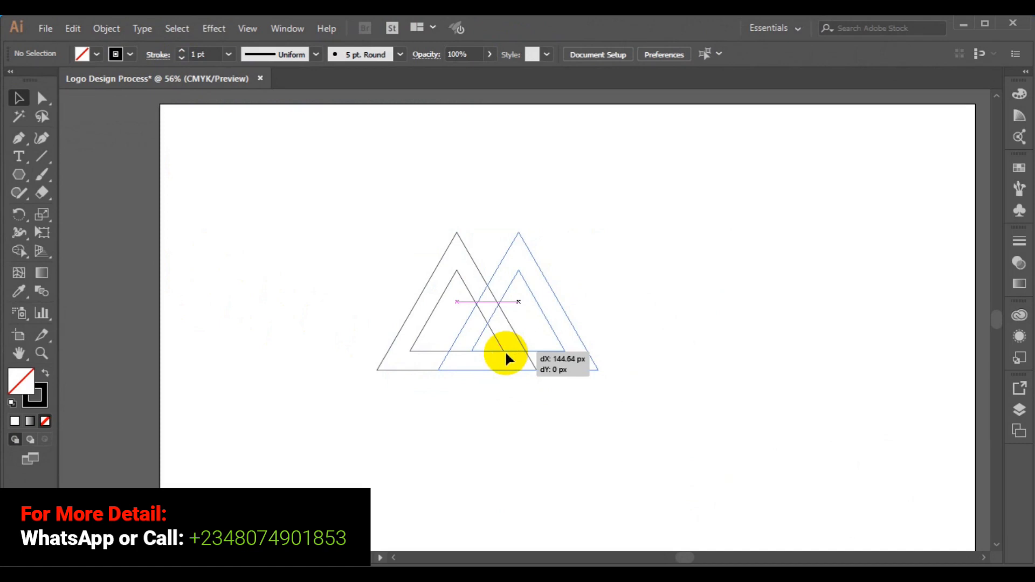
{"action": "left_click_drag", "start_coordinate": [507, 356], "coordinate": [506, 356]}
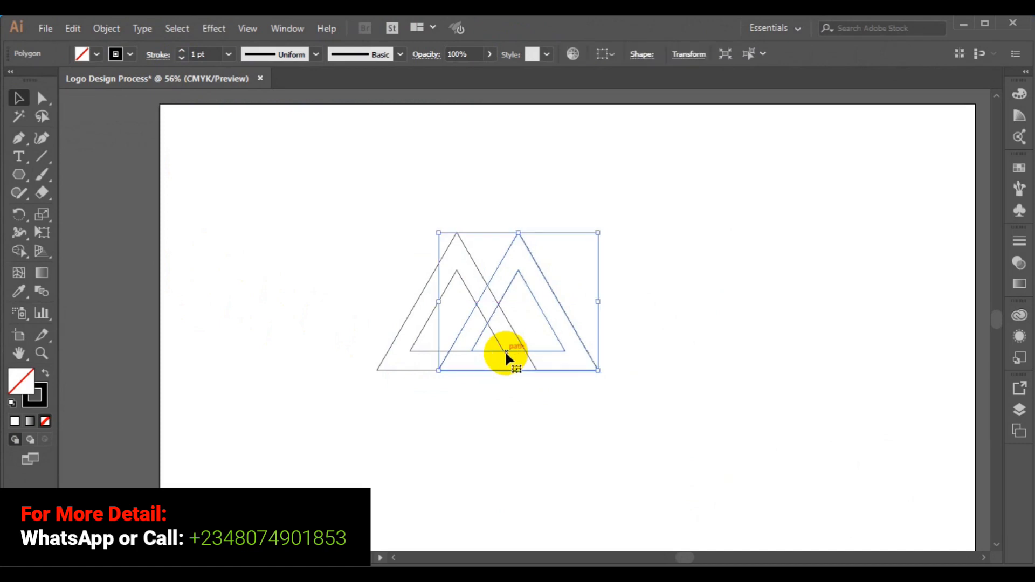
{"action": "key", "text": "Right"}
{"action": "key", "text": "Right"}
{"action": "key", "text": "Right"}
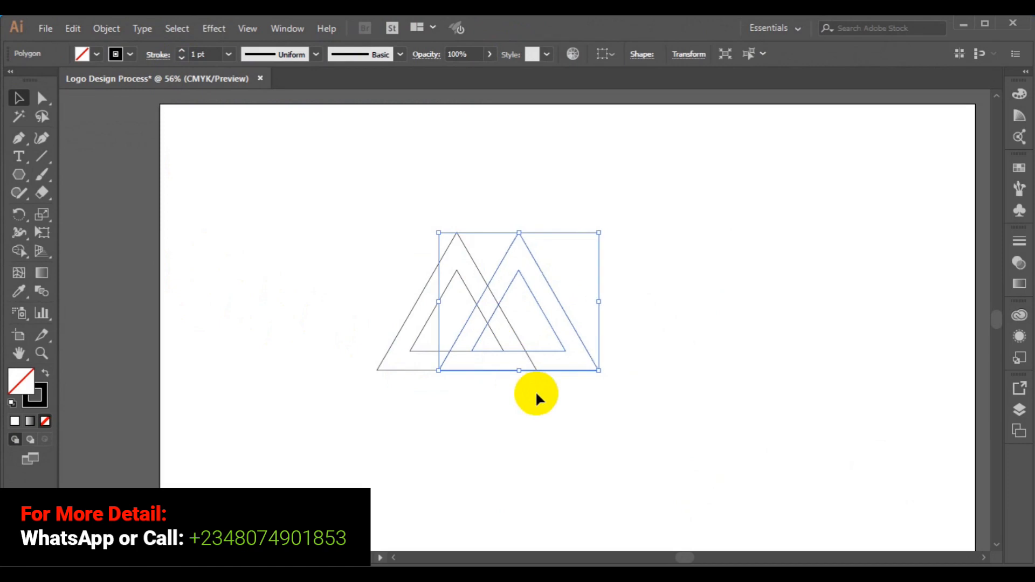
{"action": "left_click", "coordinate": [246, 303]}
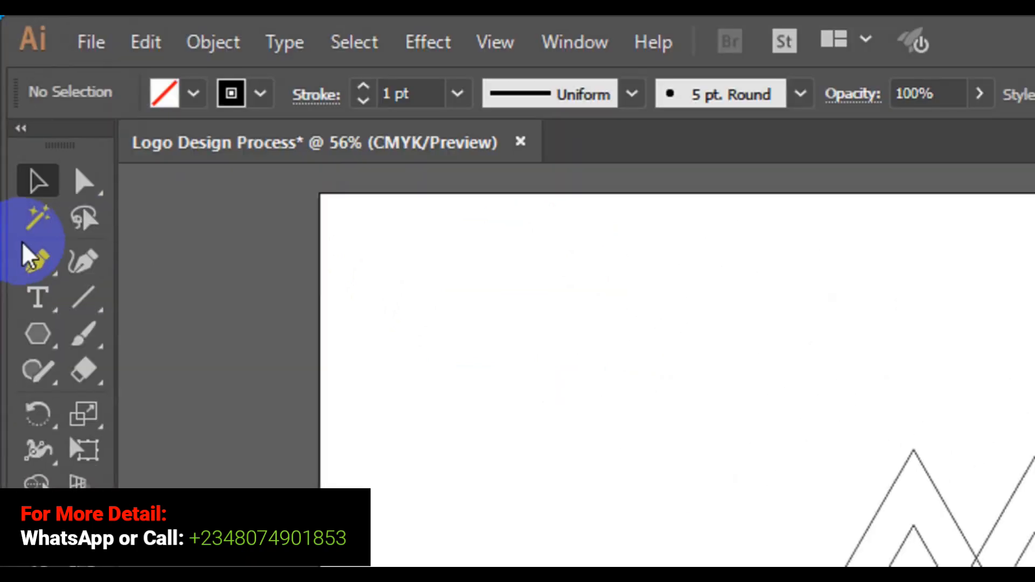
Draw a short diagonal line with the Pen tool from the gap between the peaks into the left inner triangle, and activate the Selection tool.
{"action": "left_click", "coordinate": [37, 265]}
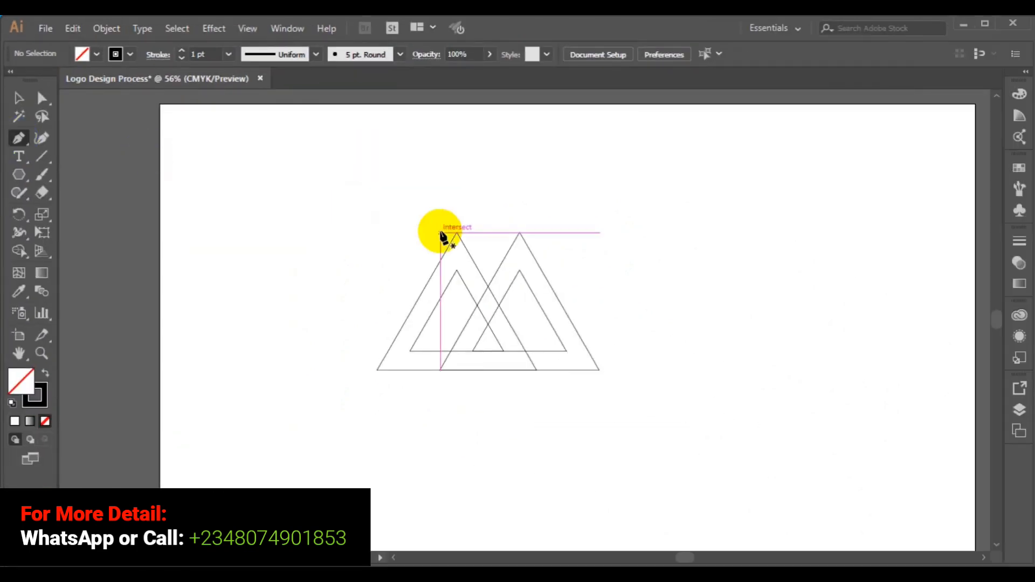
{"action": "left_click", "coordinate": [491, 268]}
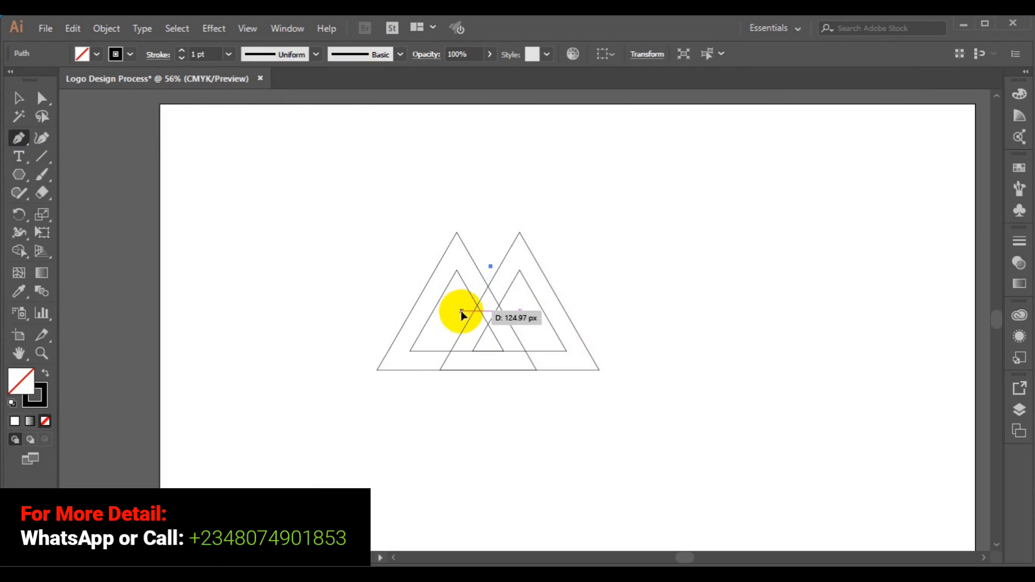
{"action": "left_click", "coordinate": [462, 312]}
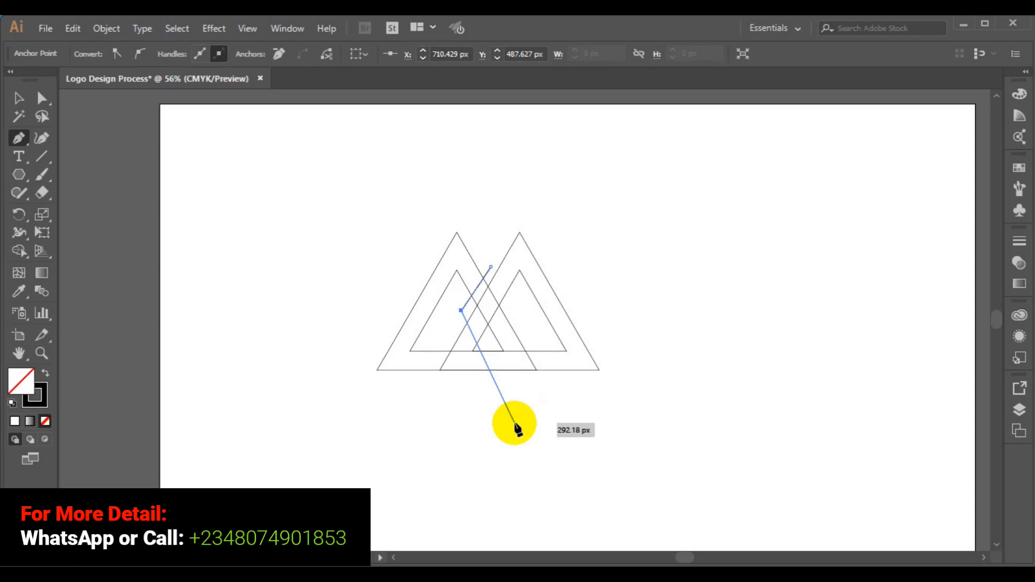
{"action": "key", "text": "ctrl"}
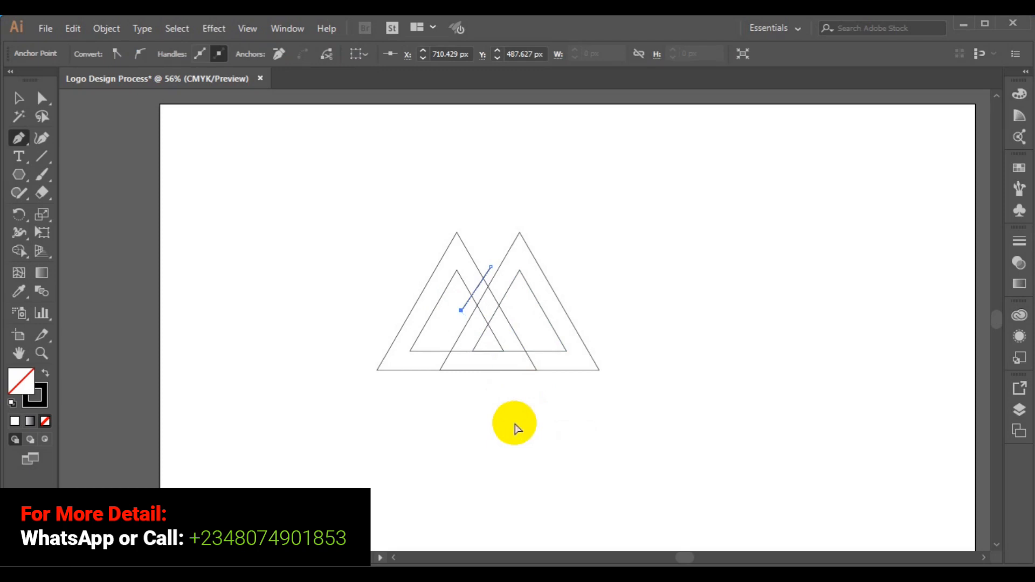
{"action": "left_click", "coordinate": [516, 429], "text": "ctrl"}
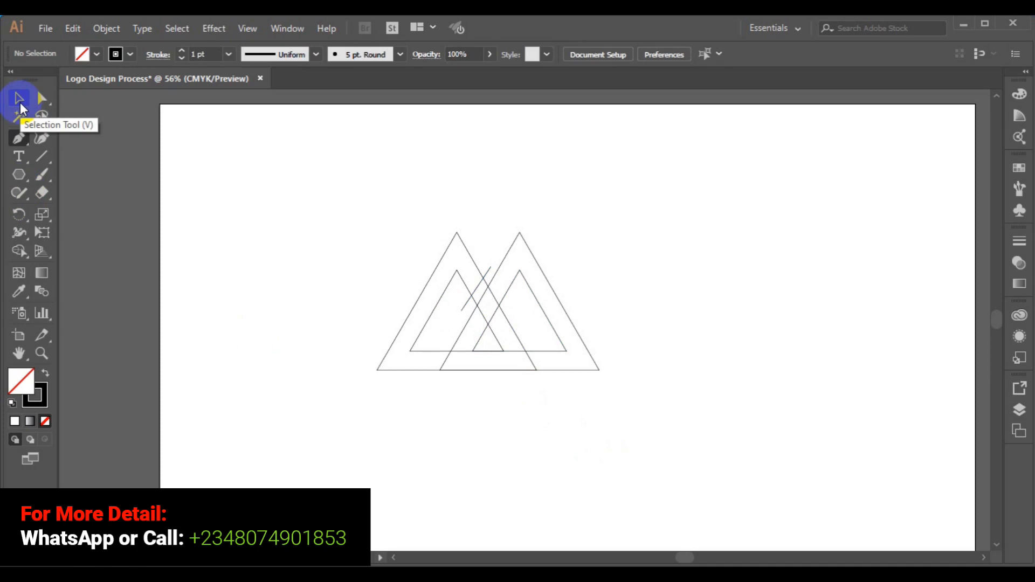
{"action": "left_click", "coordinate": [18, 101]}
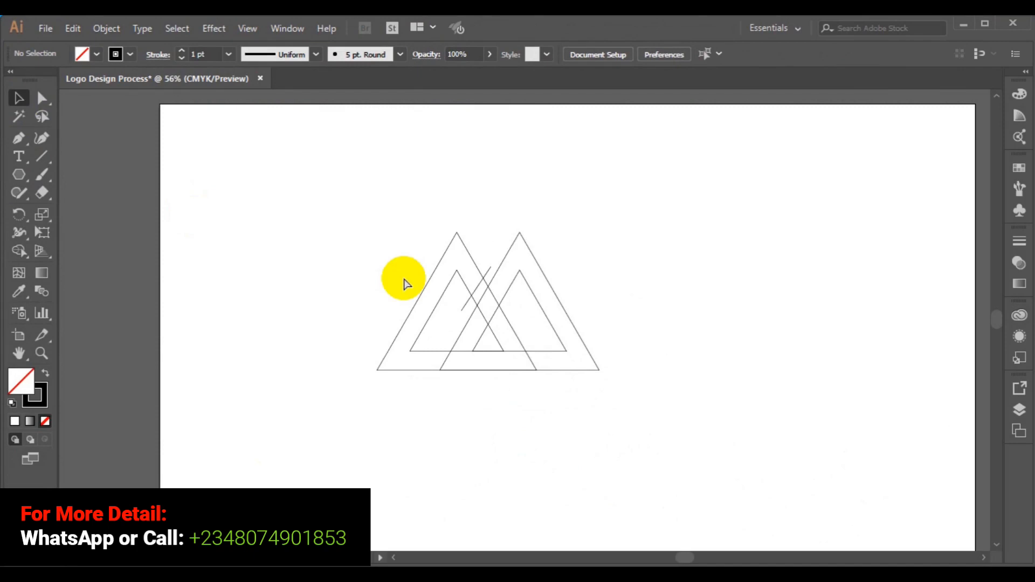
Move the short diagonal line slightly to the right and delete it.
{"action": "key", "text": "ctrl+0"}
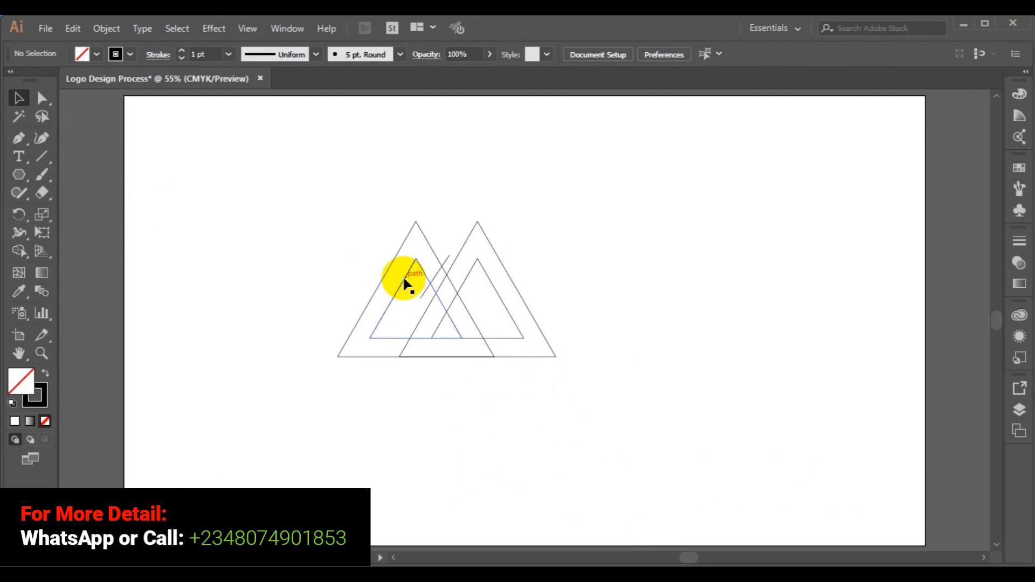
{"action": "key", "text": "ctrl+plus"}
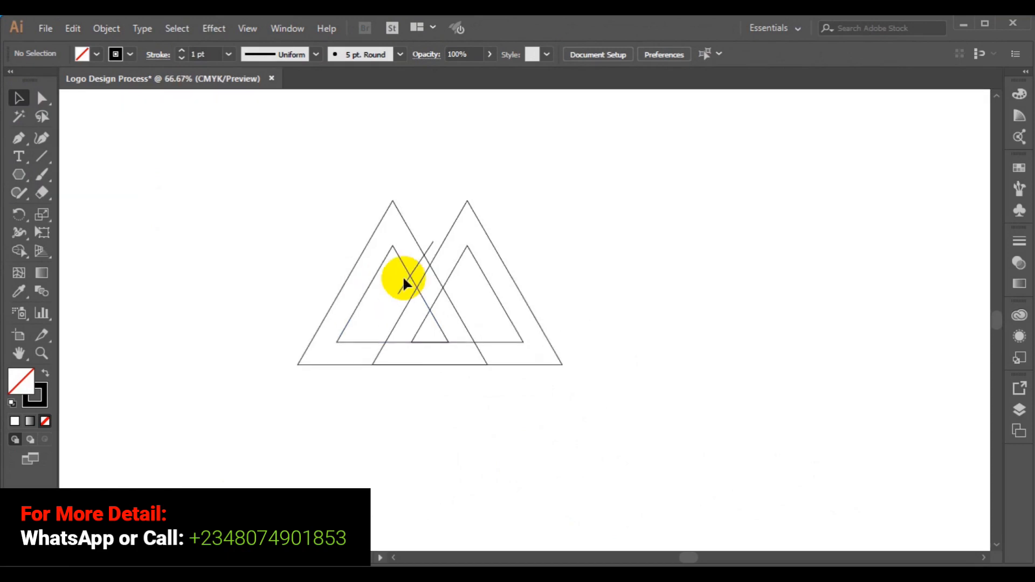
{"action": "key", "text": "ctrl+plus"}
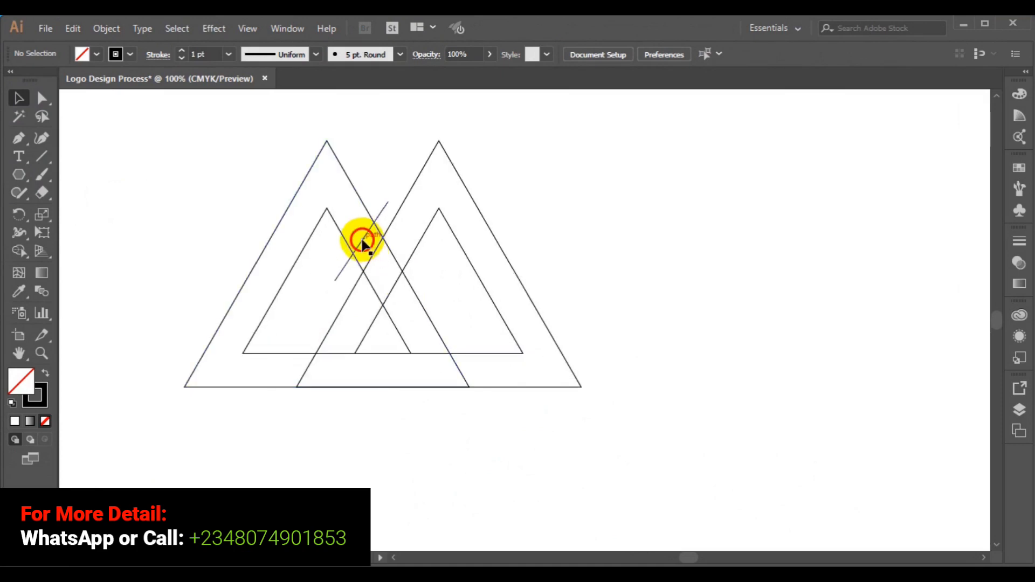
{"action": "left_click", "coordinate": [362, 245]}
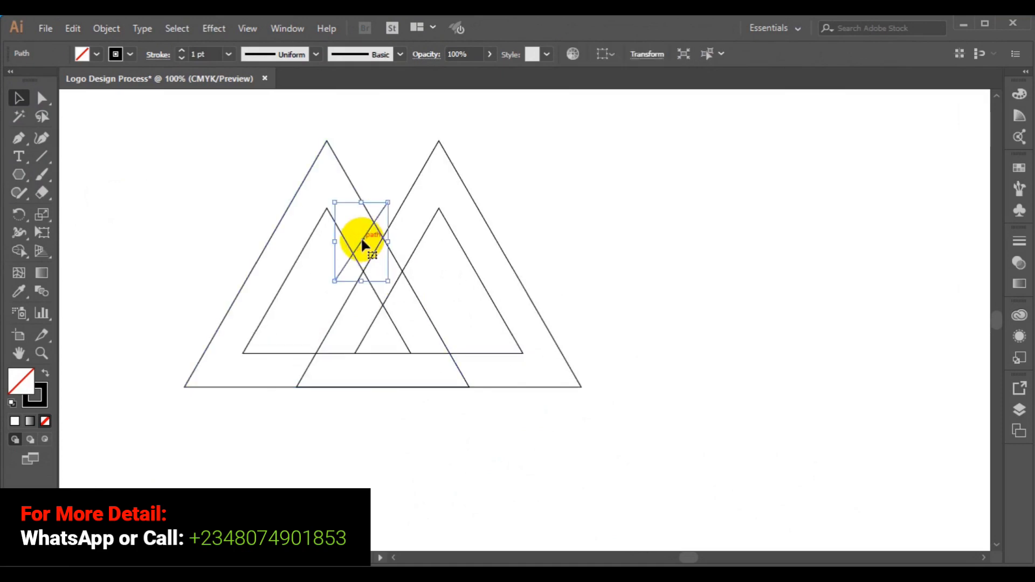
{"action": "left_click_drag", "start_coordinate": [362, 240], "coordinate": [370, 244]}
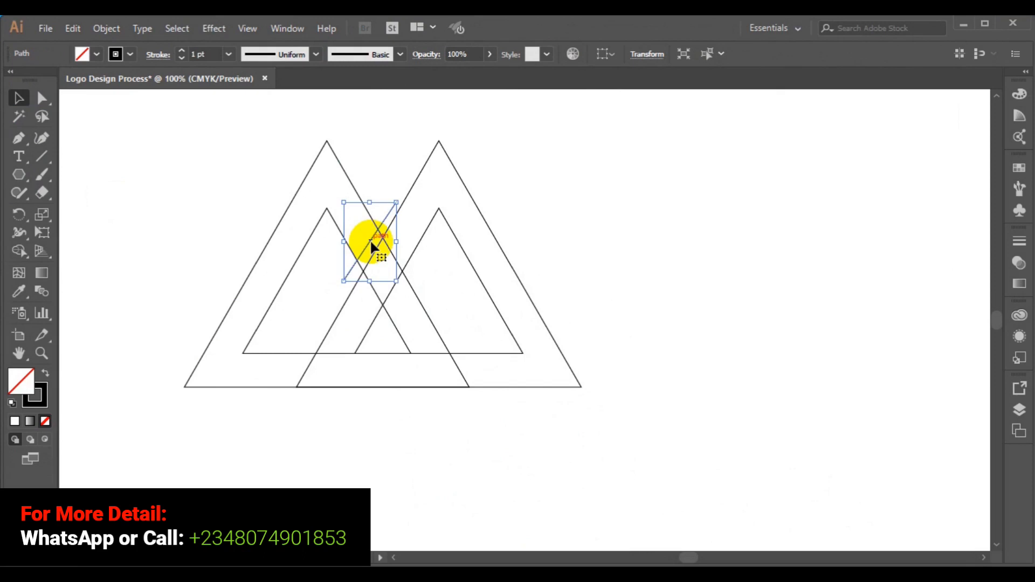
{"action": "key", "text": "ctrl+shift+a"}
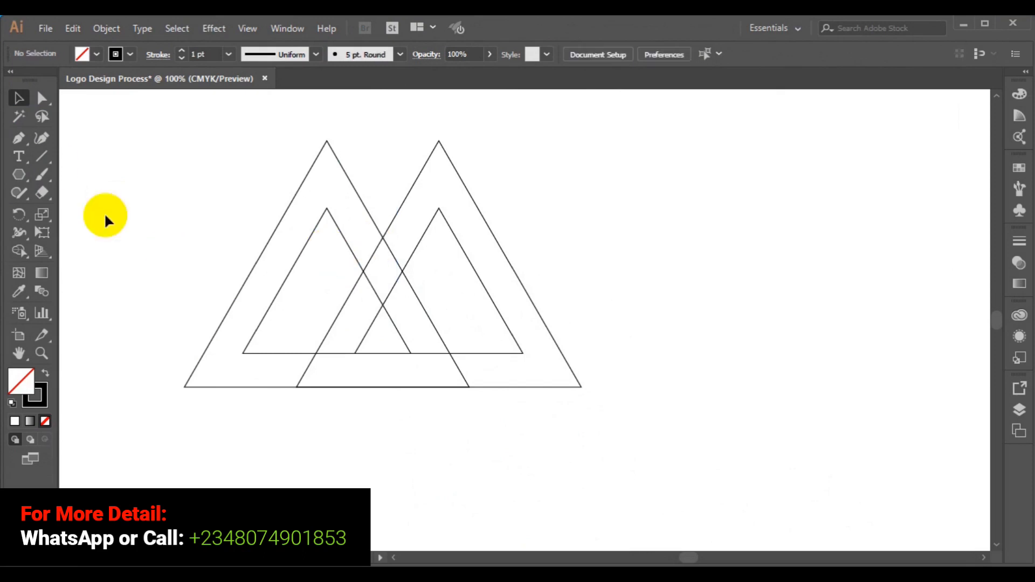
Draw a short straight horizontal line with the Pen tool below the left triangle group, end the path and activate the Selection tool.
{"action": "left_click", "coordinate": [18, 138]}
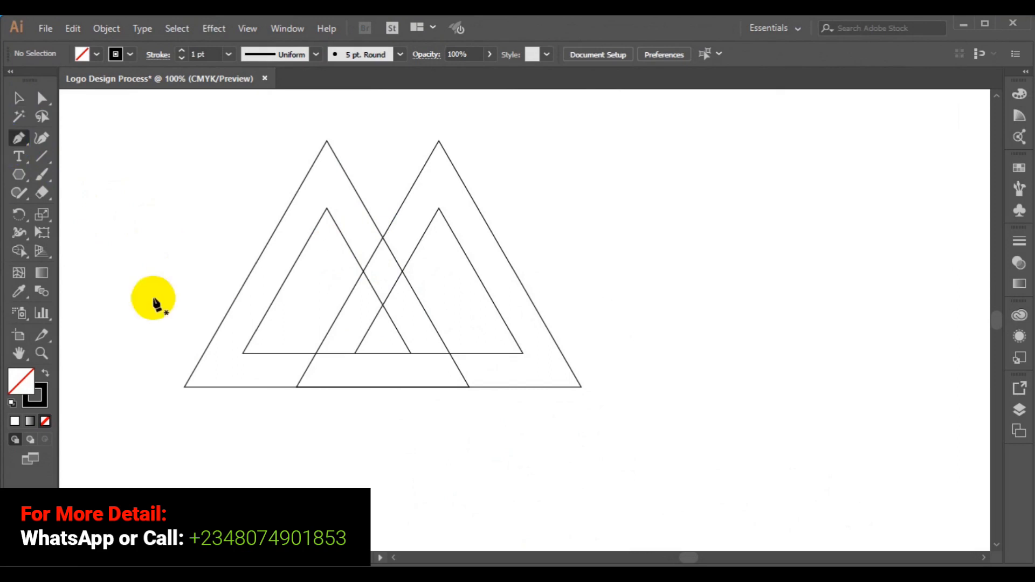
{"action": "left_click", "coordinate": [257, 439]}
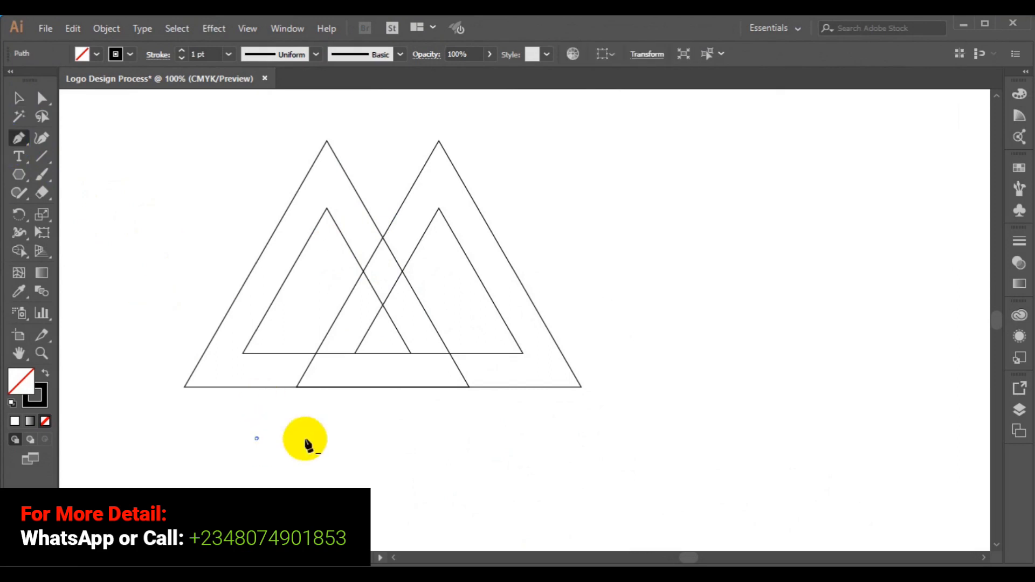
{"action": "left_click", "coordinate": [355, 439]}
{"action": "left_click", "coordinate": [424, 483], "text": "ctrl"}
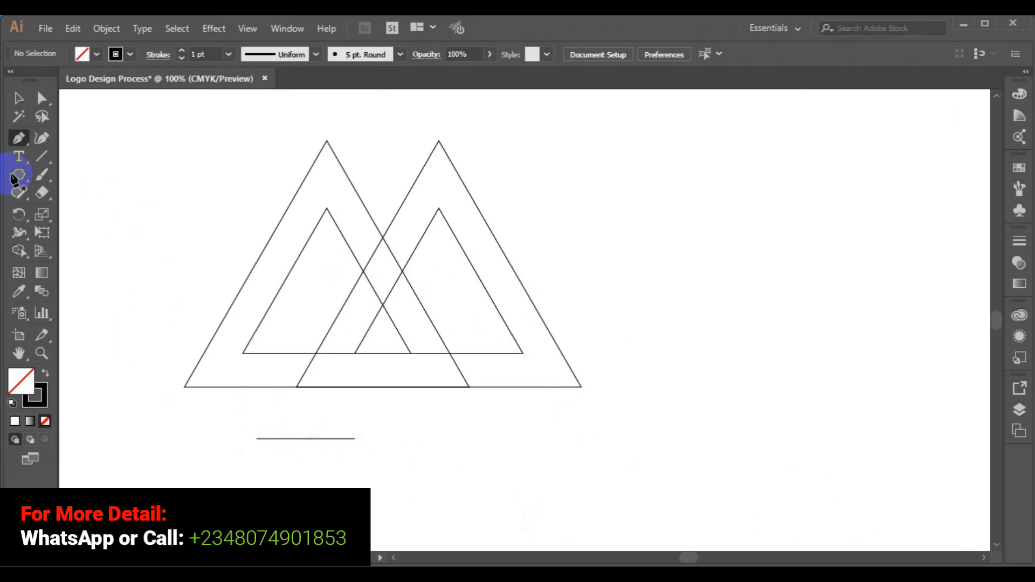
{"action": "left_click", "coordinate": [28, 101]}
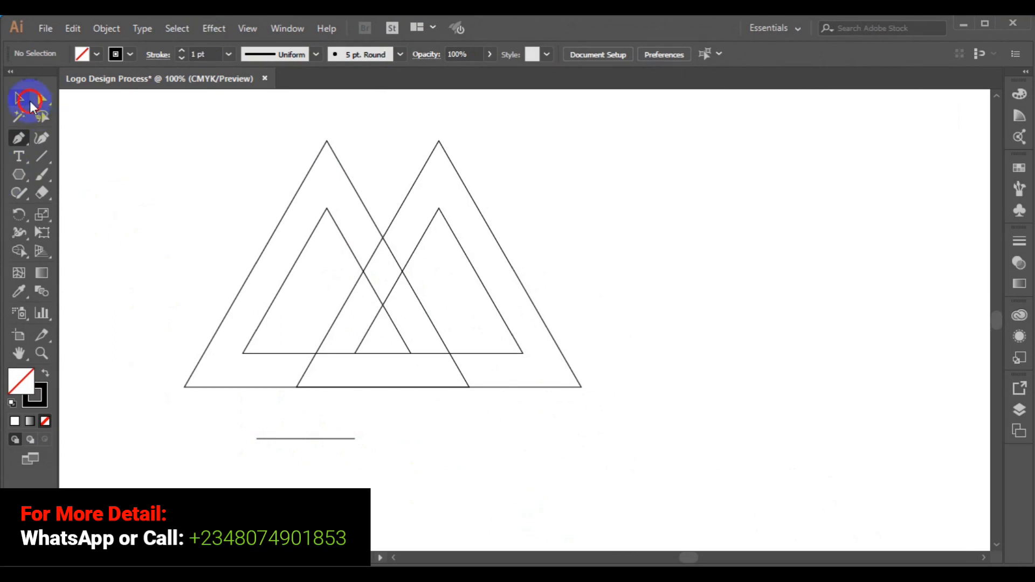
Rotate the short horizontal line to a 45° diagonal and move it across the crossing between the two triangle groups.
{"action": "left_click", "coordinate": [321, 439]}
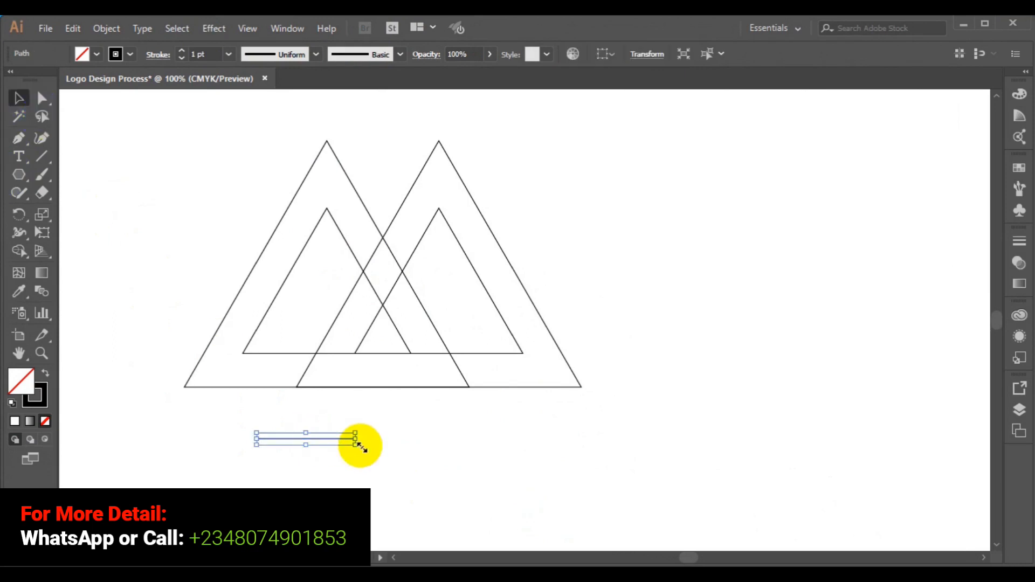
{"action": "left_click_drag", "start_coordinate": [358, 444], "coordinate": [352, 406]}
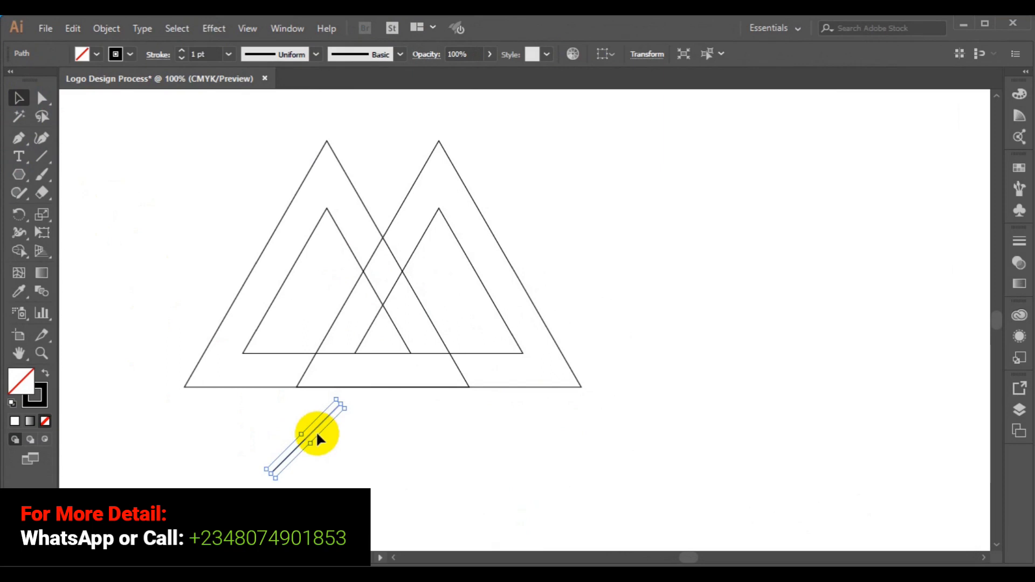
{"action": "left_click_drag", "start_coordinate": [317, 432], "coordinate": [340, 325]}
{"action": "left_click", "coordinate": [344, 416]}
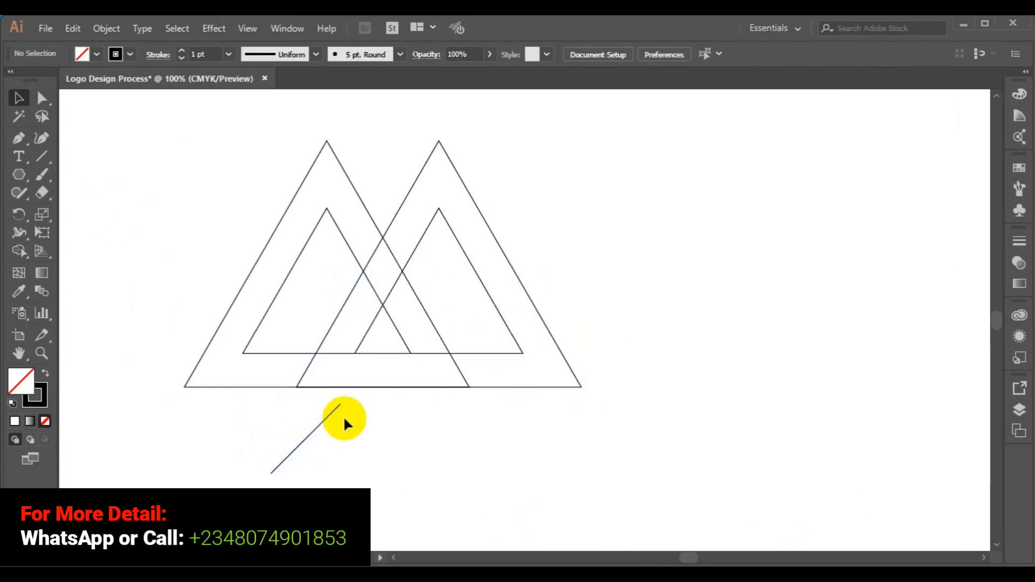
{"action": "left_click", "coordinate": [304, 443]}
{"action": "left_click_drag", "start_coordinate": [304, 442], "coordinate": [360, 240]}
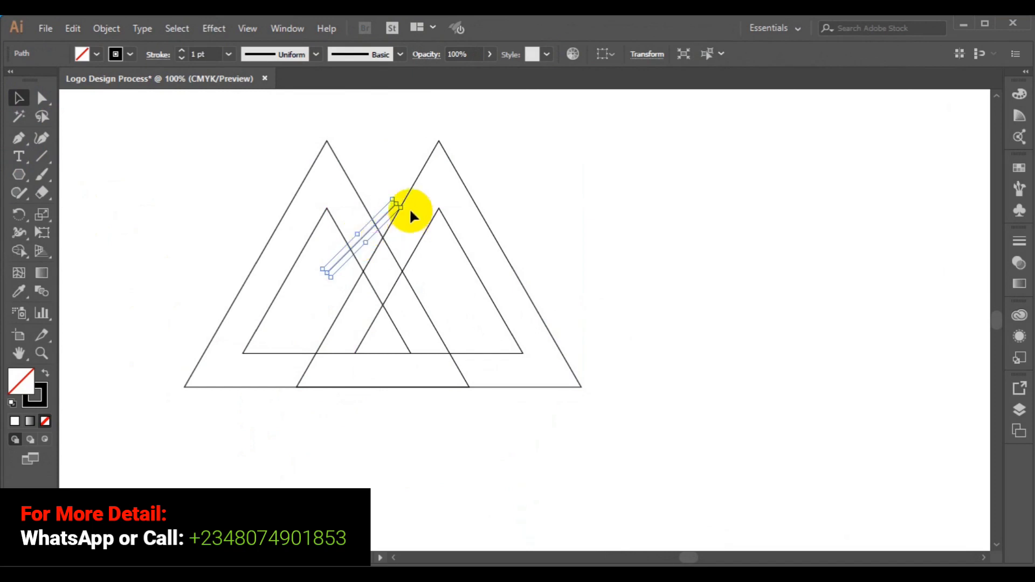
Tilt the diagonal line parallel to the right outer triangle's left side and place it just outside that side.
{"action": "left_click_drag", "start_coordinate": [405, 208], "coordinate": [400, 199]}
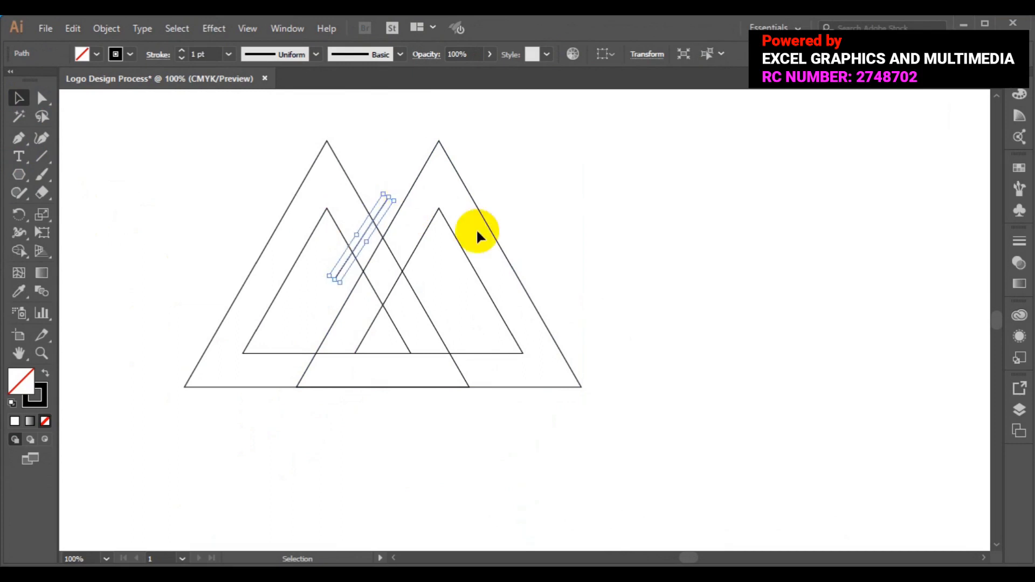
{"action": "left_click", "coordinate": [573, 199]}
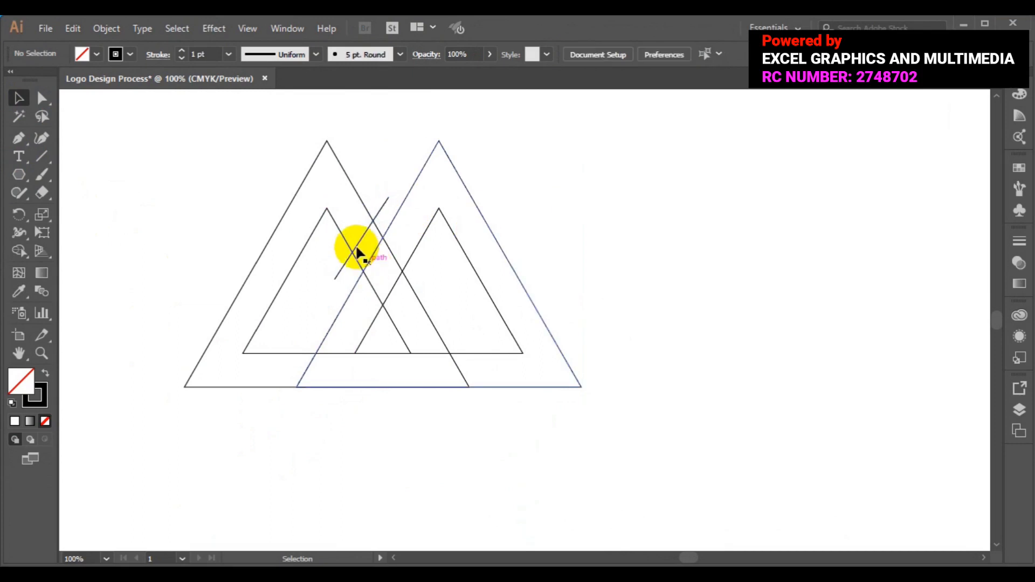
{"action": "left_click", "coordinate": [356, 248]}
{"action": "left_click_drag", "start_coordinate": [357, 251], "coordinate": [366, 256]}
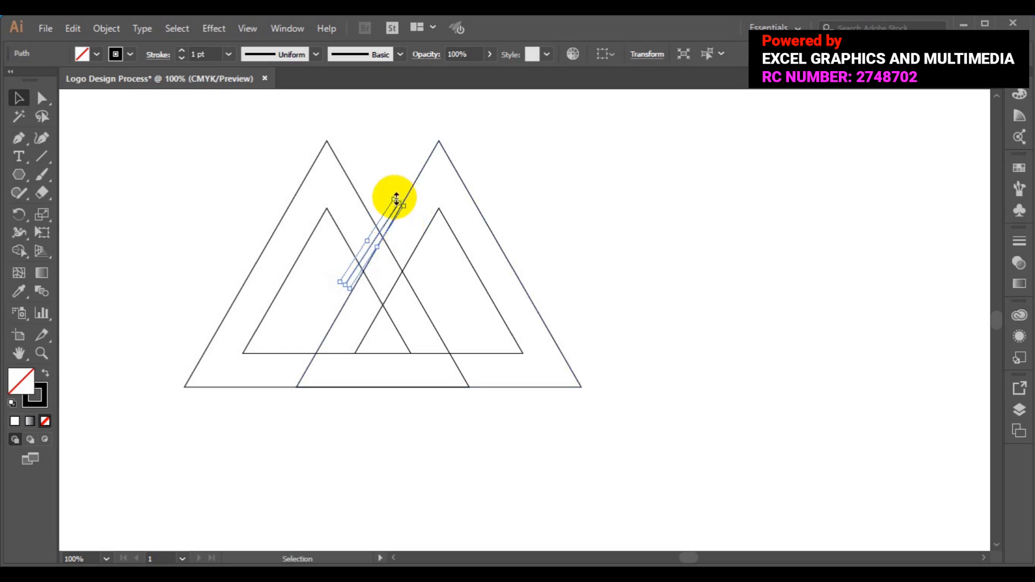
{"action": "left_click_drag", "start_coordinate": [385, 194], "coordinate": [383, 193]}
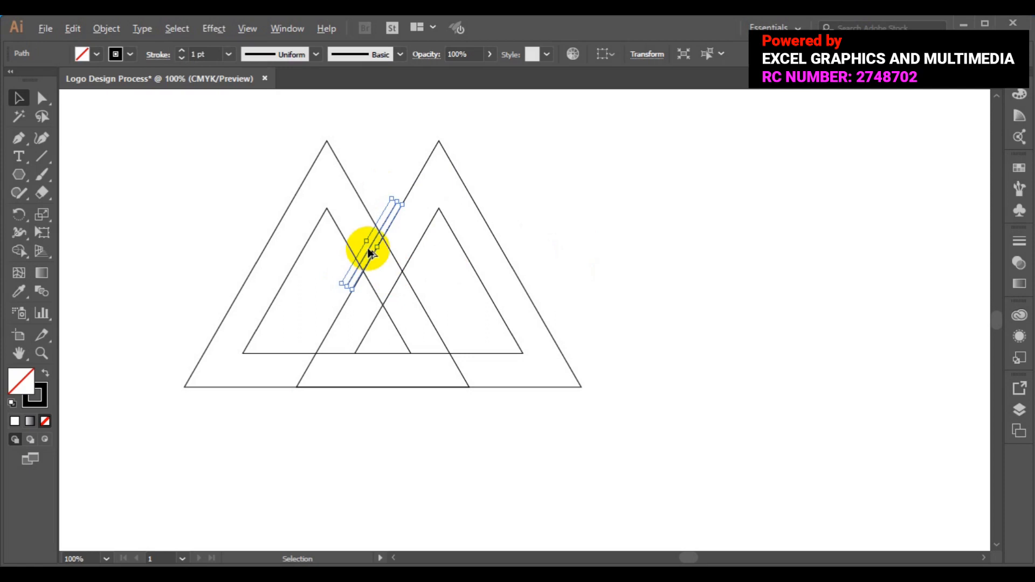
Duplicate the slanted line beside the right inner triangle's left side and again across the left group's lower-left band.
{"action": "left_click_drag", "start_coordinate": [377, 261], "coordinate": [393, 300]}
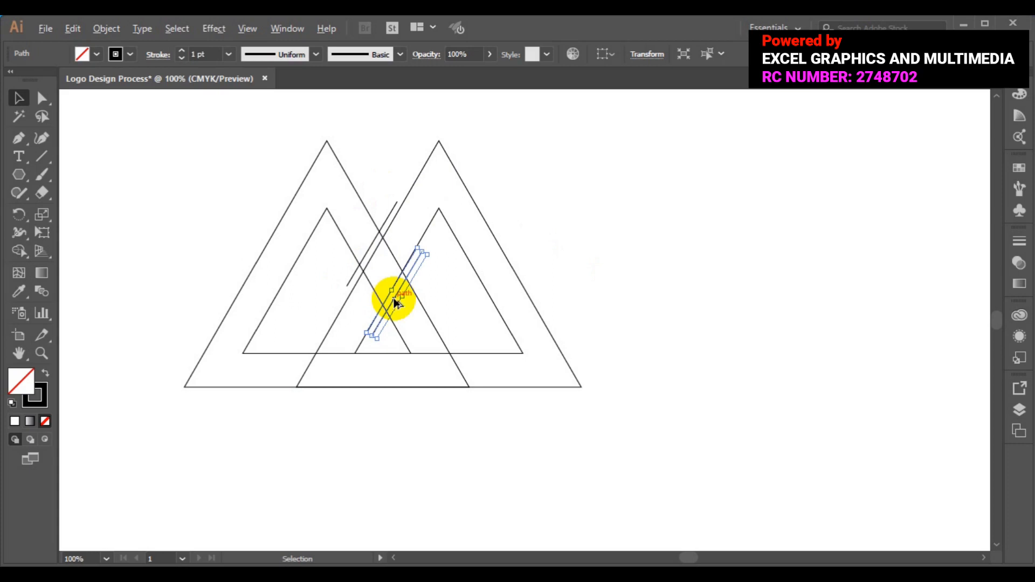
{"action": "left_click_drag", "start_coordinate": [395, 303], "coordinate": [246, 374]}
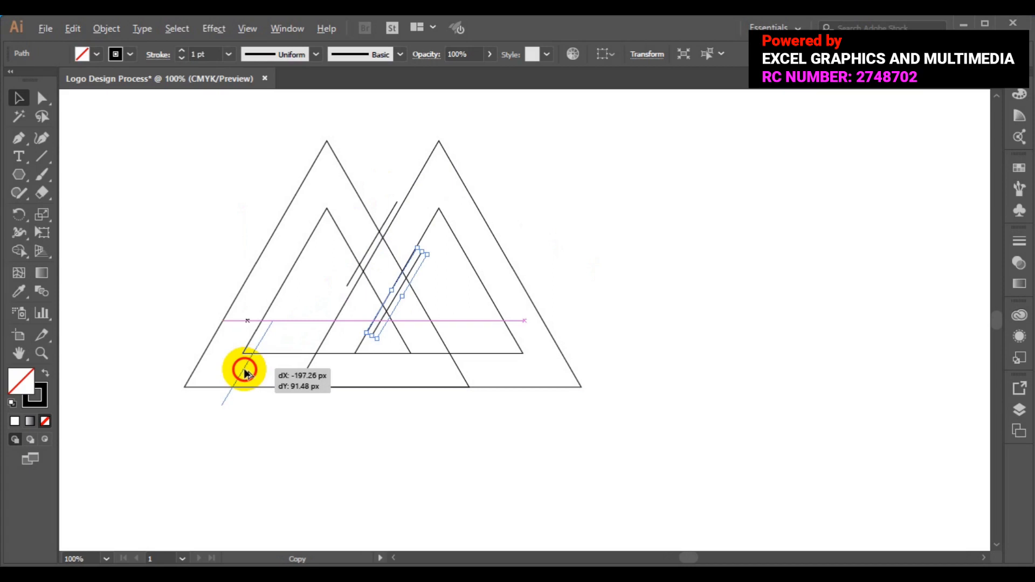
{"action": "left_click_drag", "start_coordinate": [246, 374], "coordinate": [246, 370]}
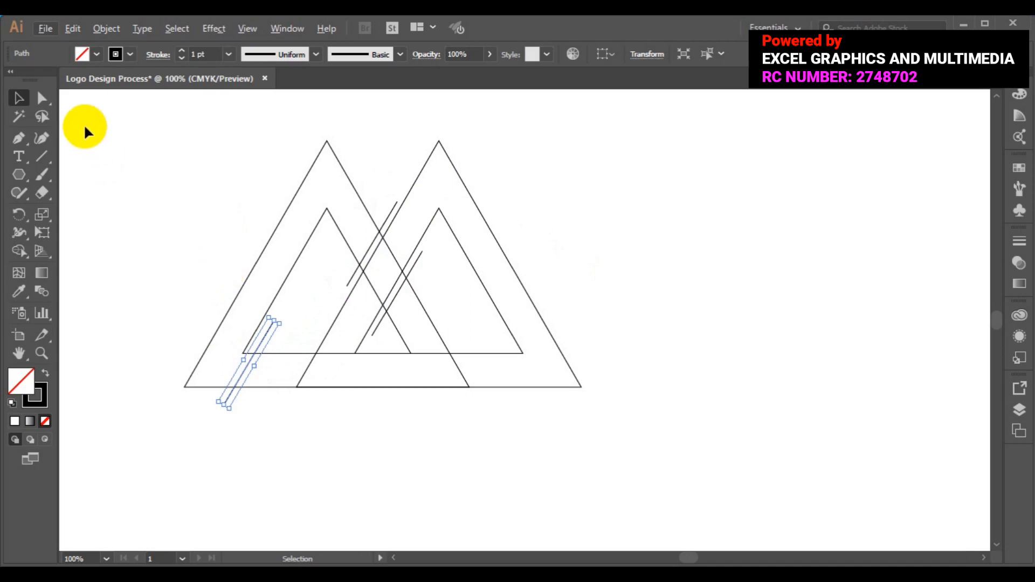
Save the document with all triangles and lines selected, and clear the selection.
{"action": "left_click_drag", "start_coordinate": [83, 121], "coordinate": [649, 427]}
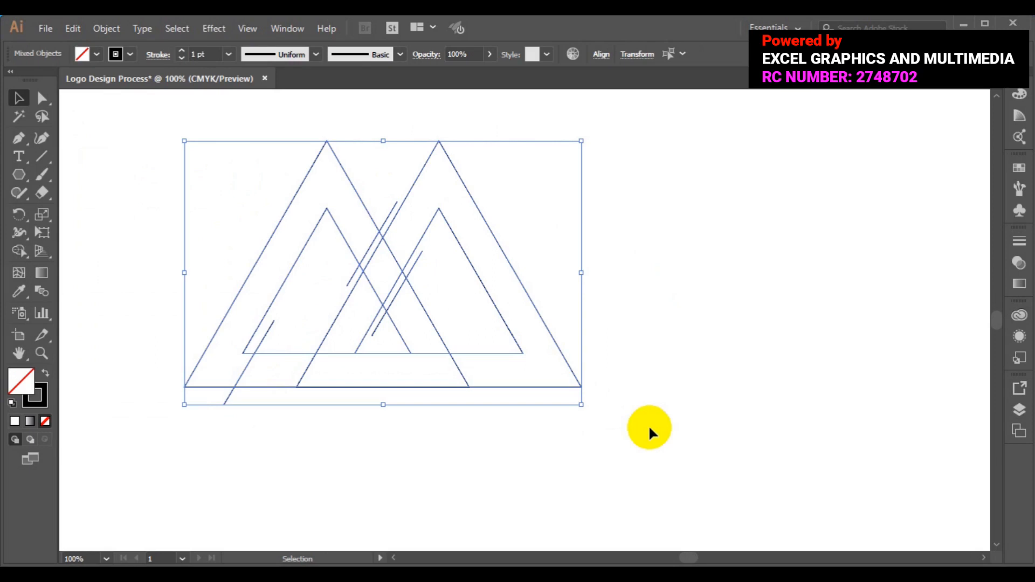
{"action": "key", "text": "ctrl+s"}
{"action": "left_click", "coordinate": [22, 107]}
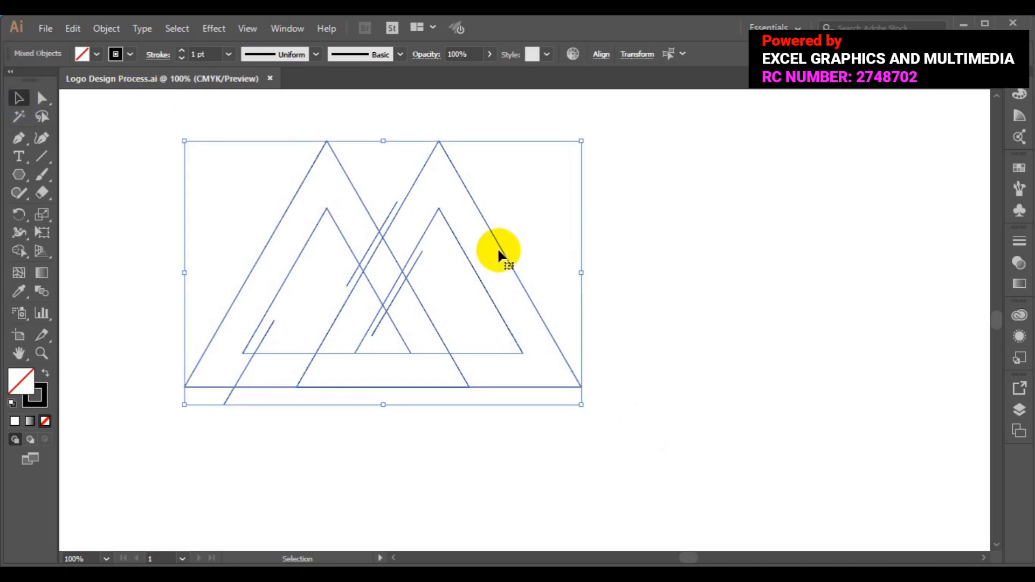
{"action": "left_click", "coordinate": [719, 334]}
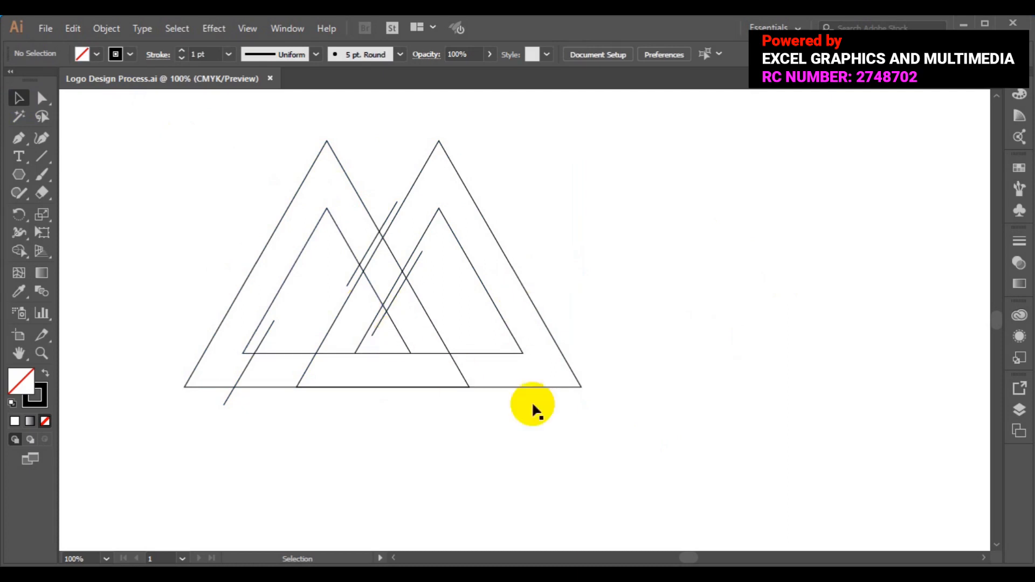
Draw a line about 55 px long with the Pen tool from the right inner triangle's lower-left corner to the outer base, and end the path.
{"action": "key", "text": "a"}
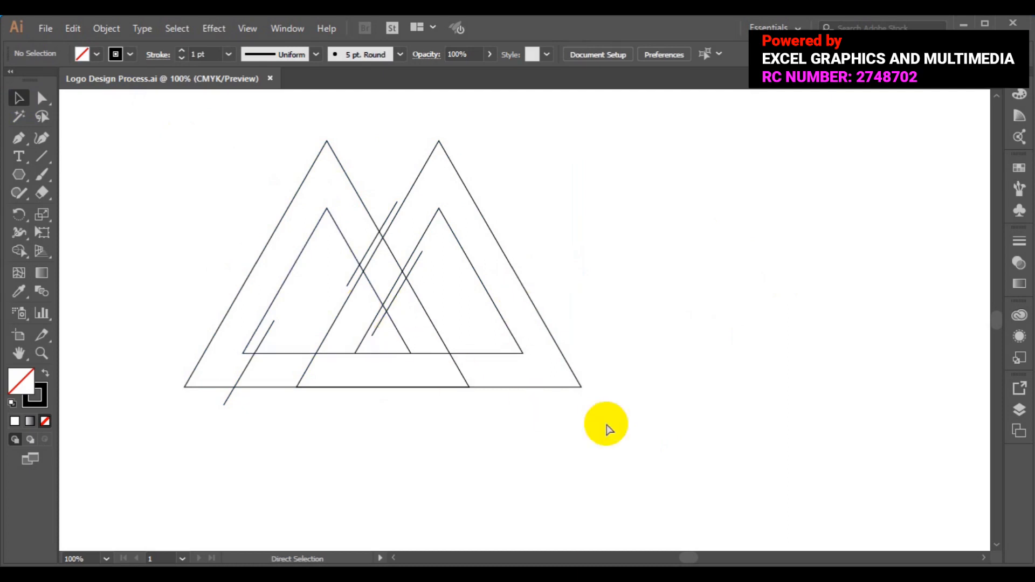
{"action": "key", "text": "ctrl+equal"}
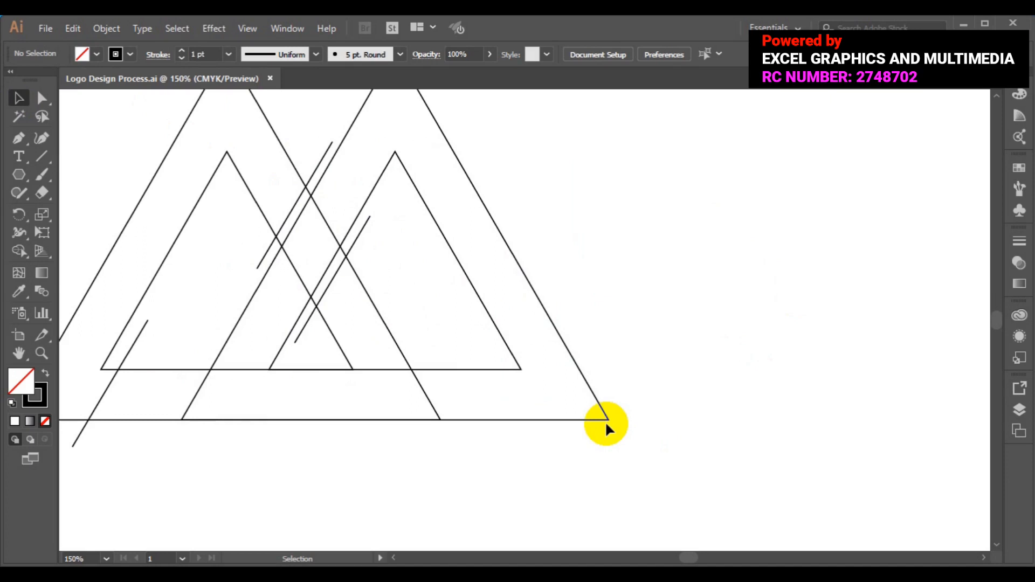
{"action": "left_click", "coordinate": [396, 558]}
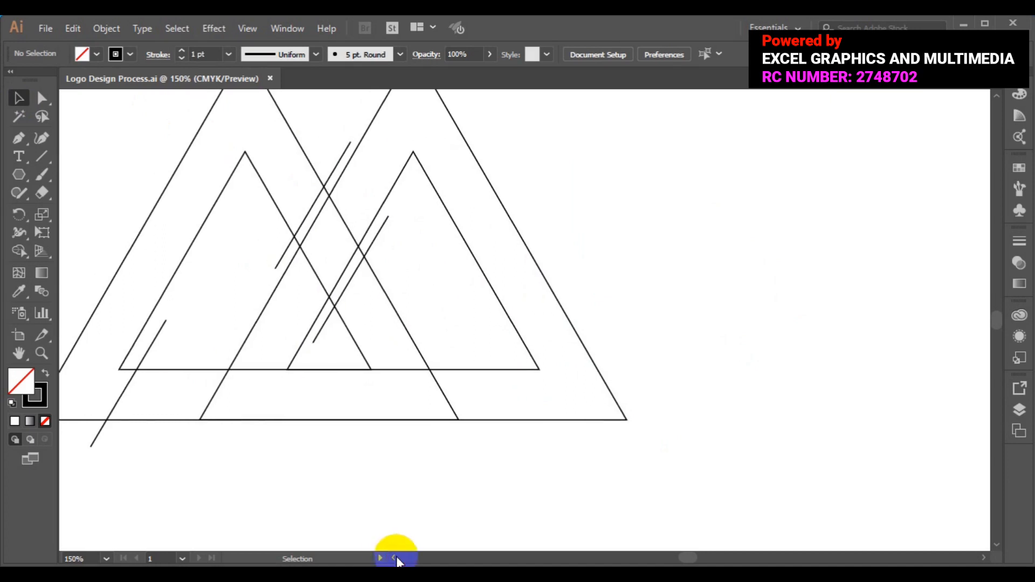
{"action": "left_click", "coordinate": [397, 557]}
{"action": "left_click", "coordinate": [396, 558]}
{"action": "left_click", "coordinate": [396, 557]}
{"action": "left_click", "coordinate": [396, 557]}
{"action": "left_click", "coordinate": [396, 557]}
{"action": "left_click", "coordinate": [397, 557]}
{"action": "left_click", "coordinate": [396, 557]}
{"action": "key", "text": "ctrl"}
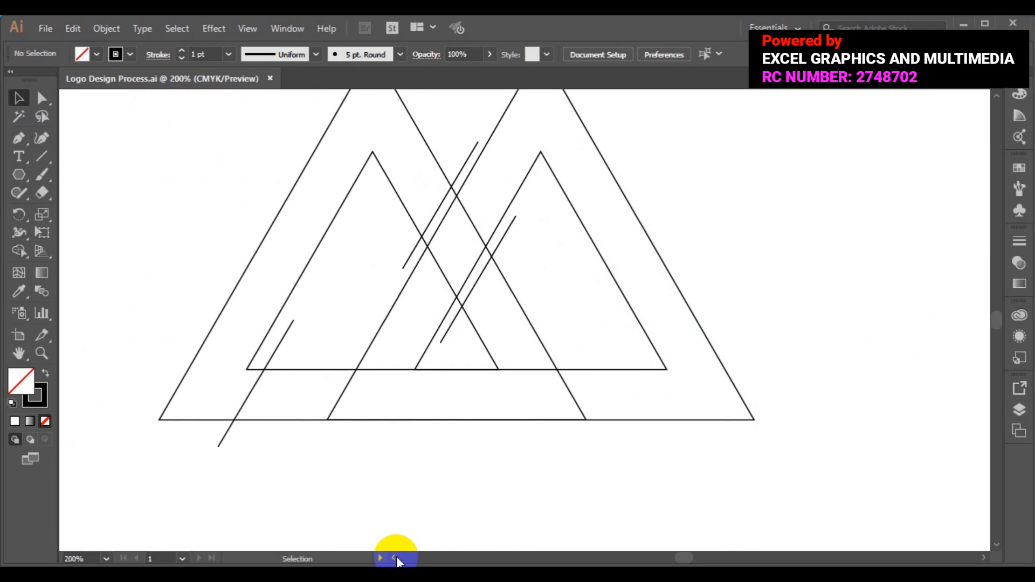
{"action": "key", "text": "ctrl+plus"}
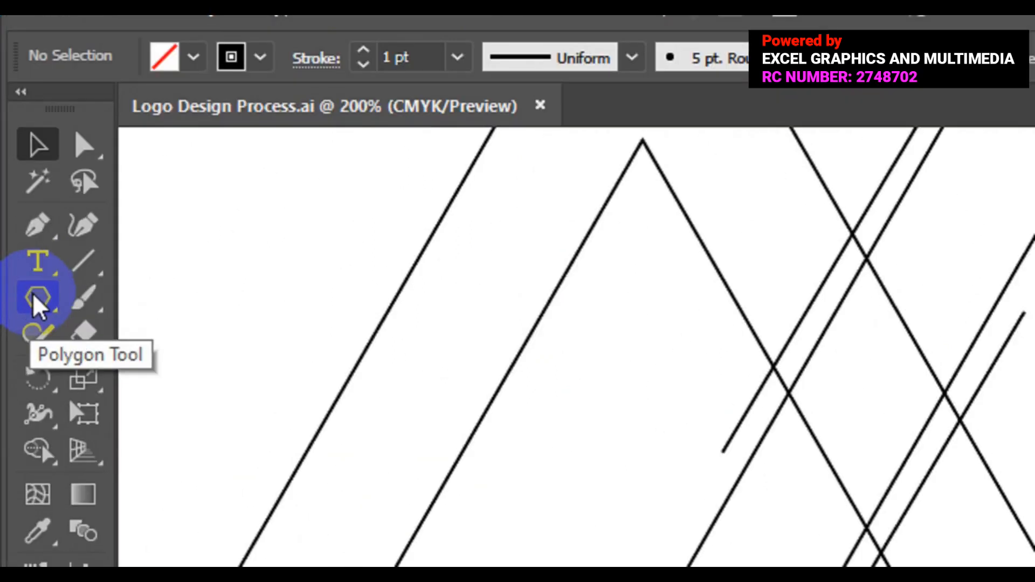
{"action": "left_click", "coordinate": [37, 237]}
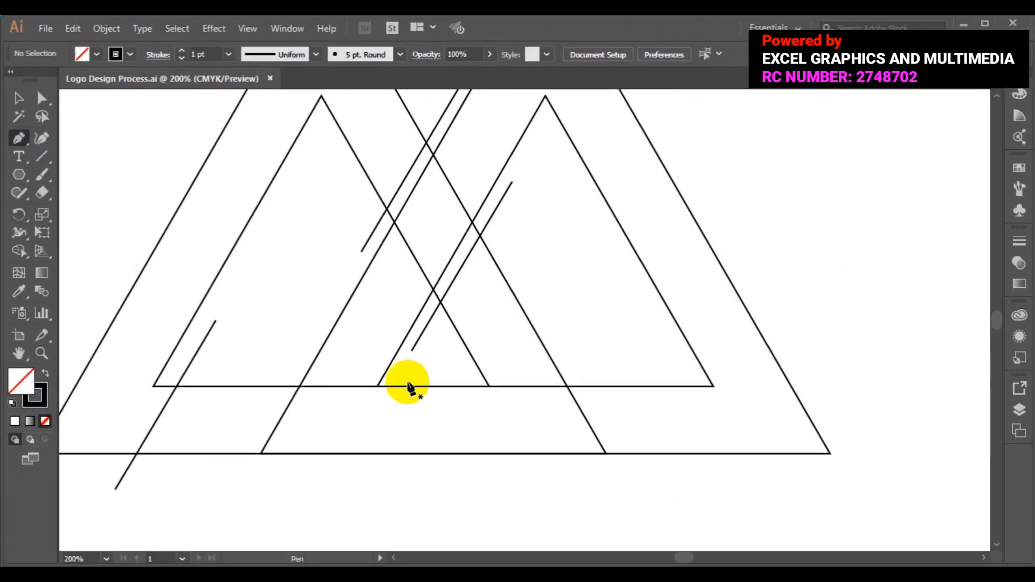
{"action": "left_click", "coordinate": [377, 386]}
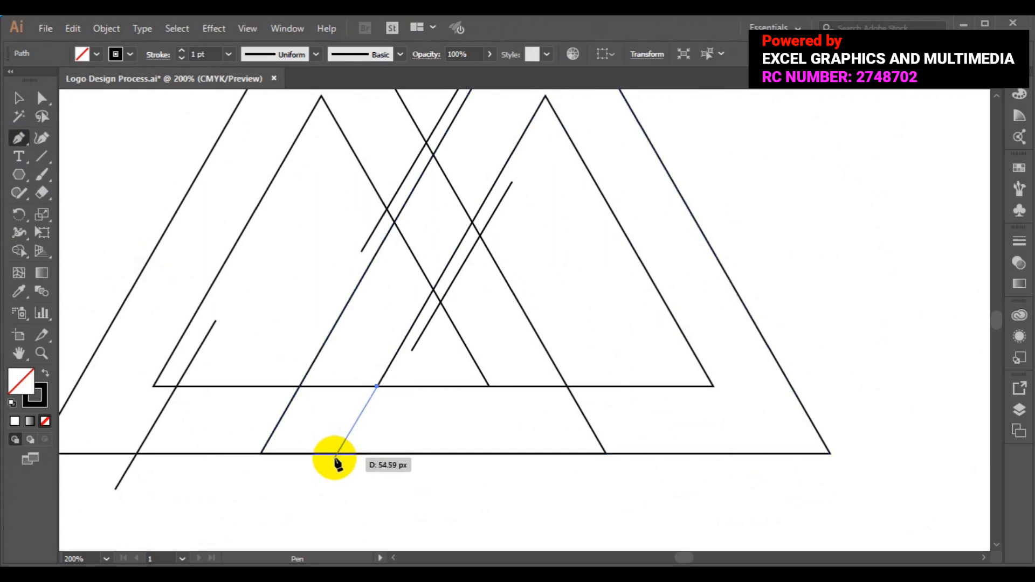
{"action": "left_click", "coordinate": [335, 458]}
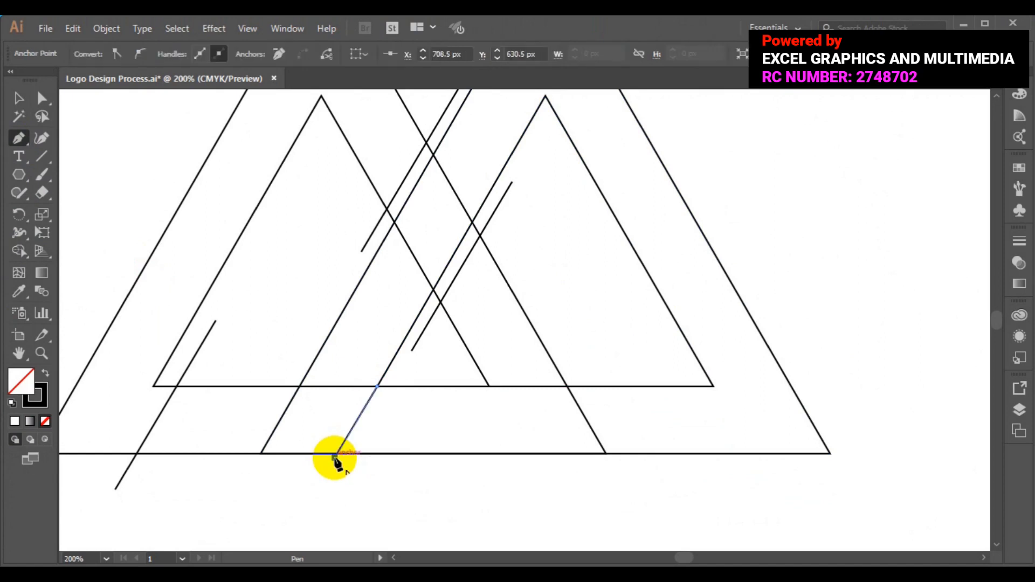
{"action": "left_click", "coordinate": [388, 496], "text": "ctrl"}
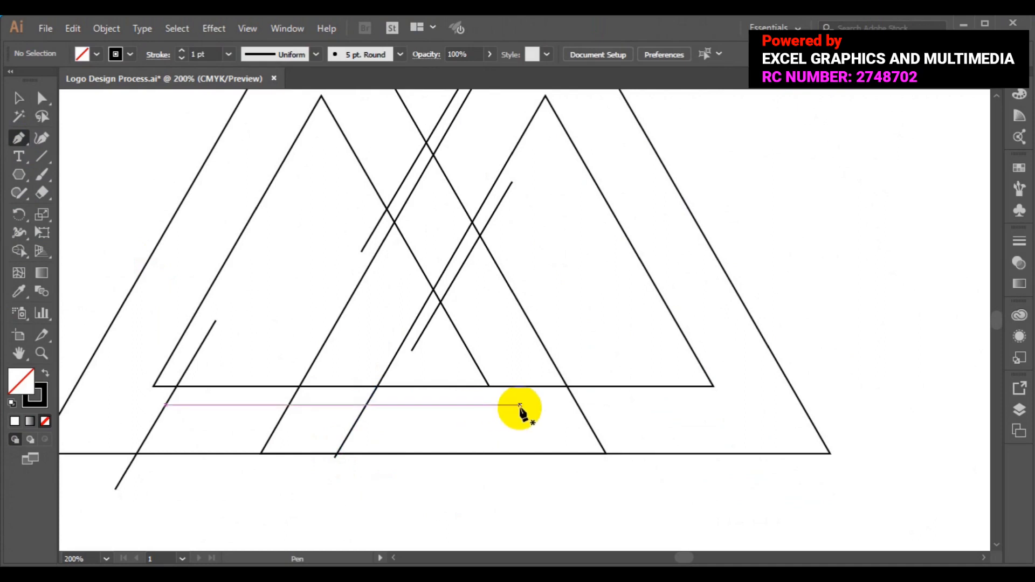
Draw a line about 63 px long from the left inner triangle's lower-right corner past the outer base, end the path and activate the Selection tool.
{"action": "left_click", "coordinate": [489, 387]}
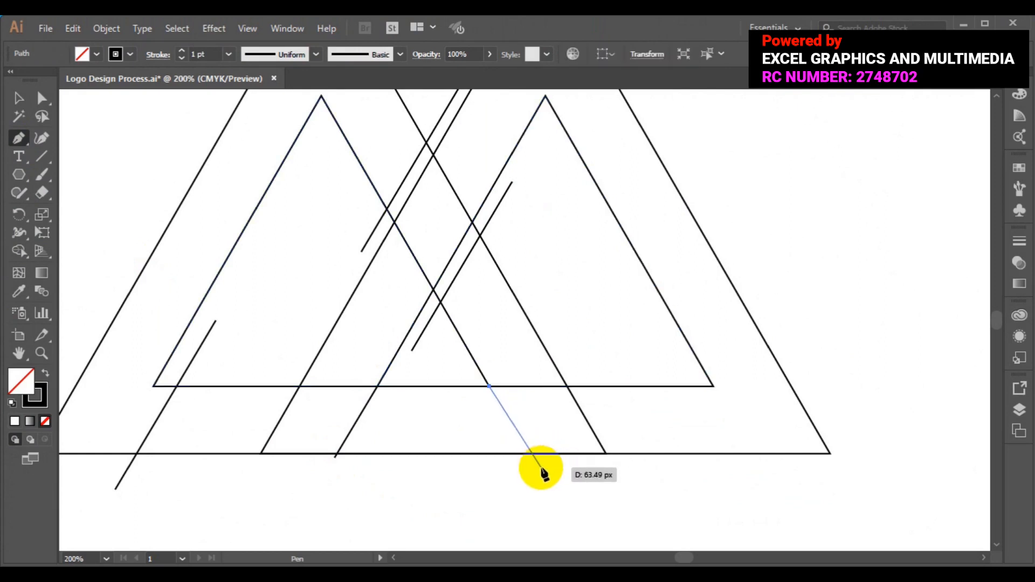
{"action": "left_click", "coordinate": [541, 467]}
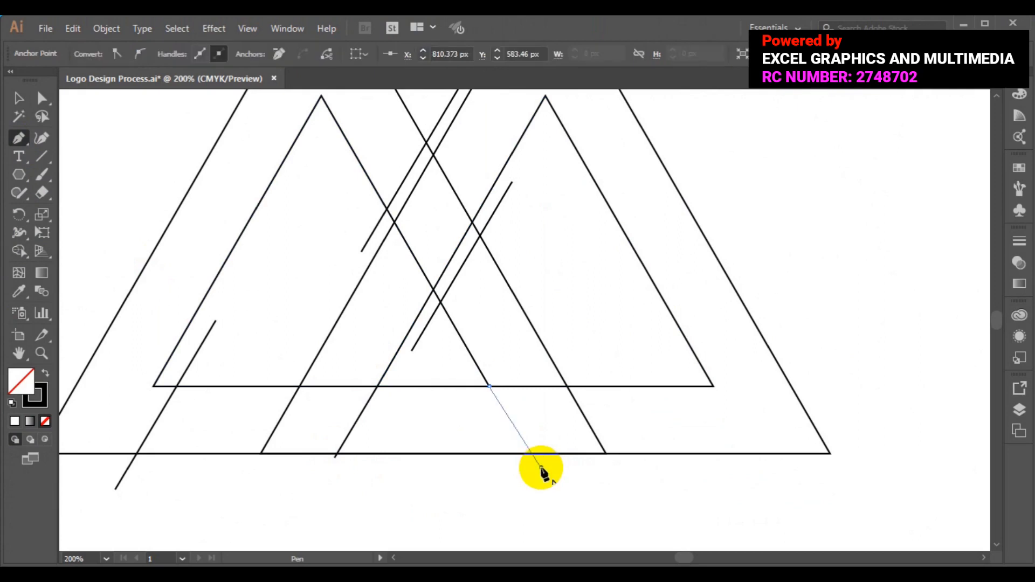
{"action": "left_click", "coordinate": [592, 512], "text": "ctrl"}
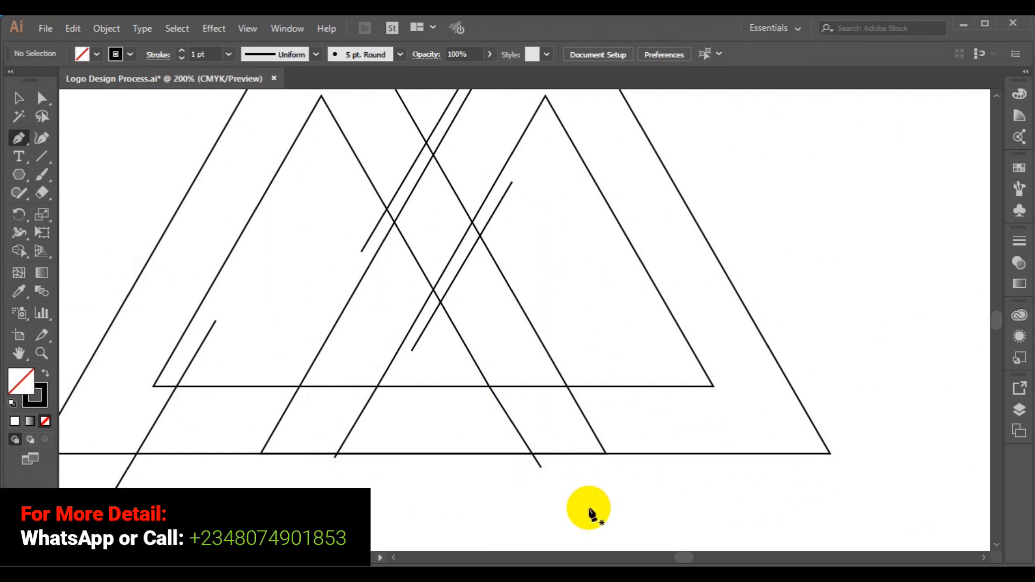
{"action": "left_click", "coordinate": [18, 100]}
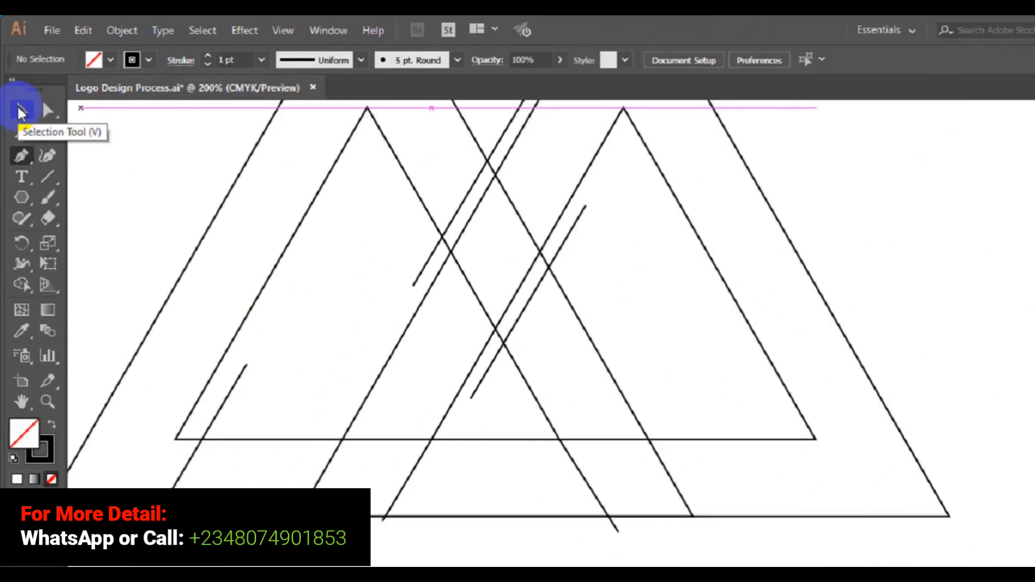
{"action": "key", "text": "v"}
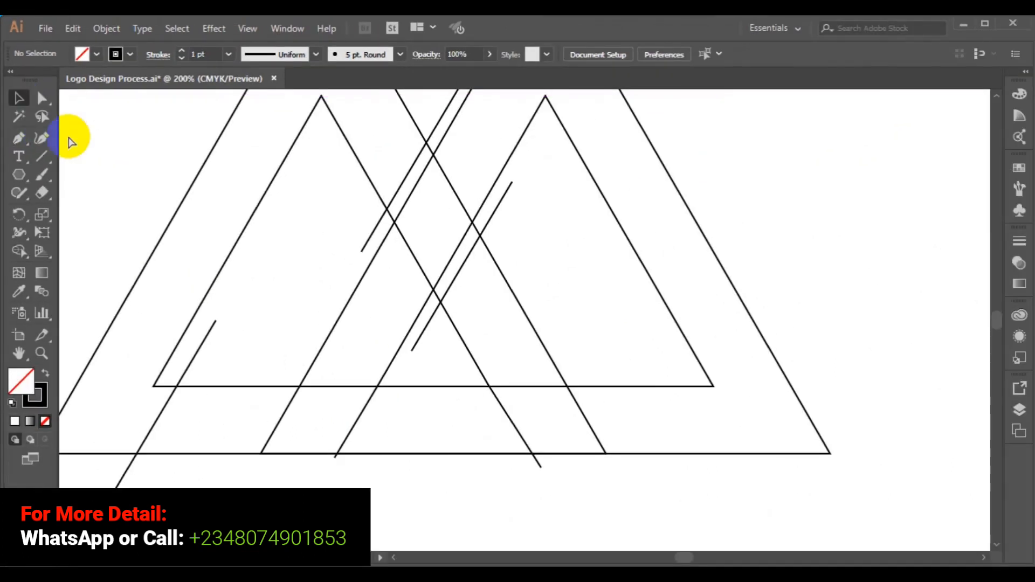
Select the whole triangle artwork with its added lines and save the document.
{"action": "key", "text": "ctrl+0"}
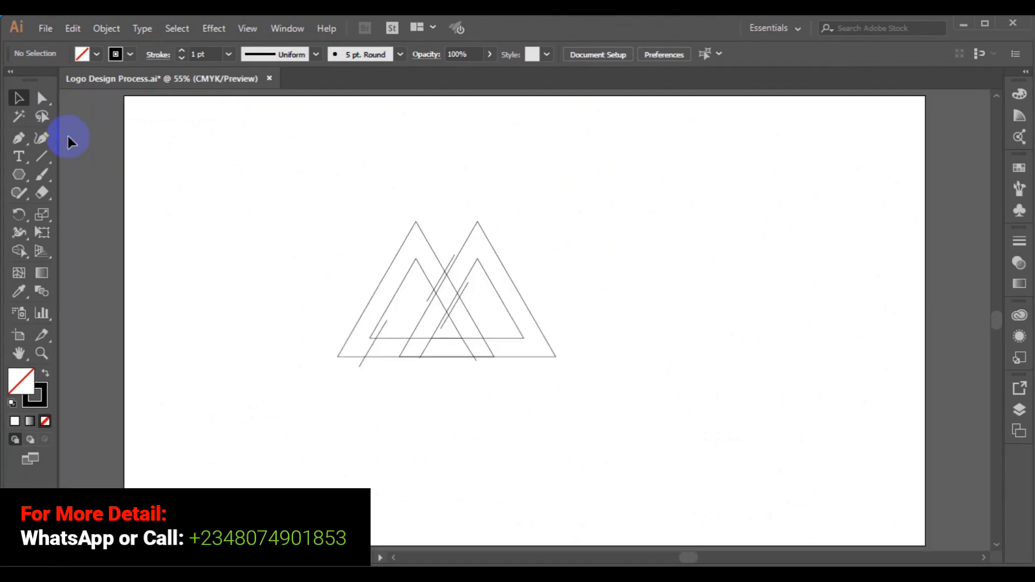
{"action": "left_click_drag", "start_coordinate": [194, 165], "coordinate": [626, 398]}
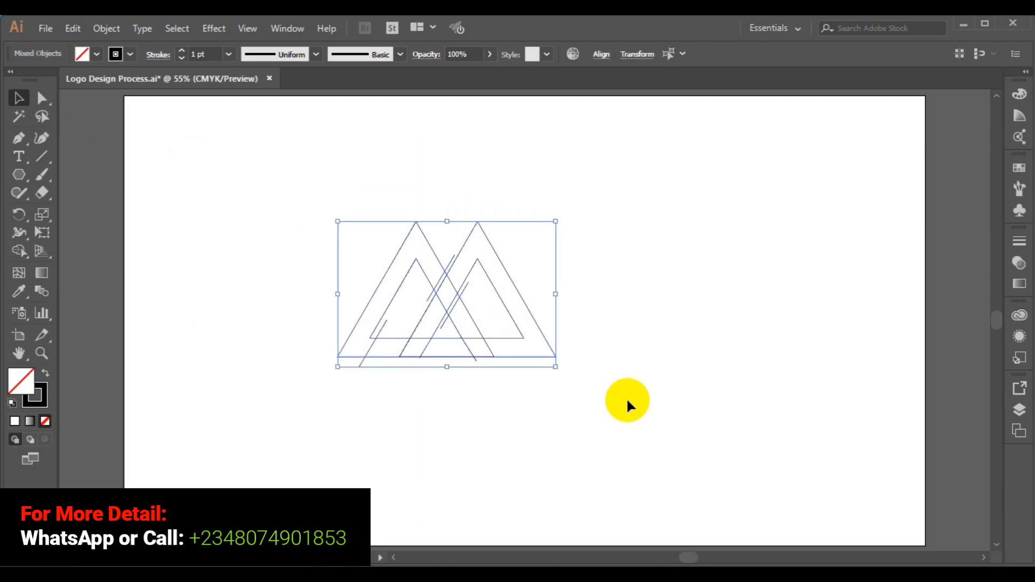
{"action": "key", "text": "ctrl+s"}
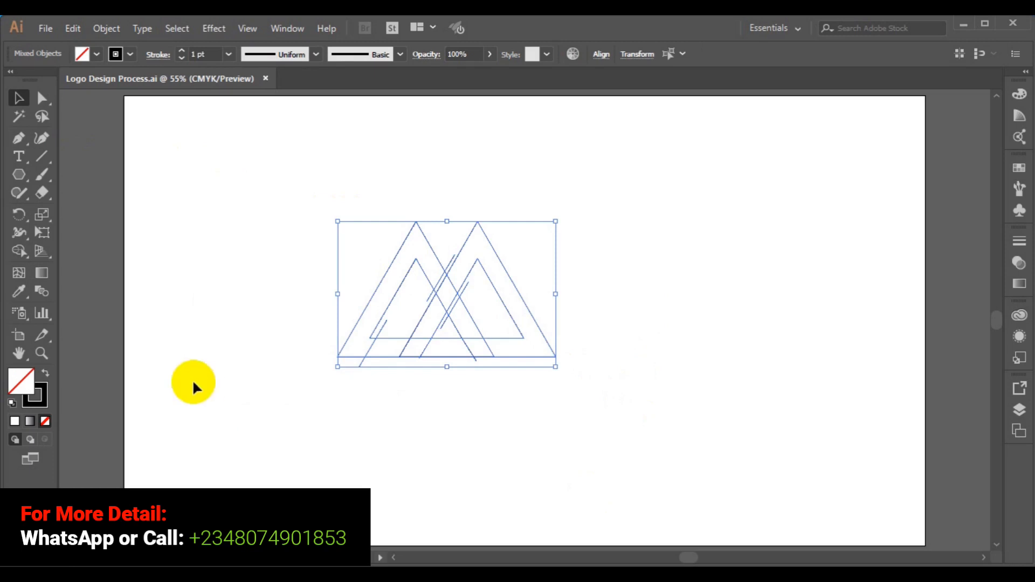
With the Shape Builder tool, remove the base section inside the left triangle and the upper excess of the short line by its lower-left corner.
{"action": "key", "text": "ctrl+shift+b"}
{"action": "key", "text": "ctrl+plus"}
{"action": "key", "text": "ctrl+plus"}
{"action": "key", "text": "ctrl+plus"}
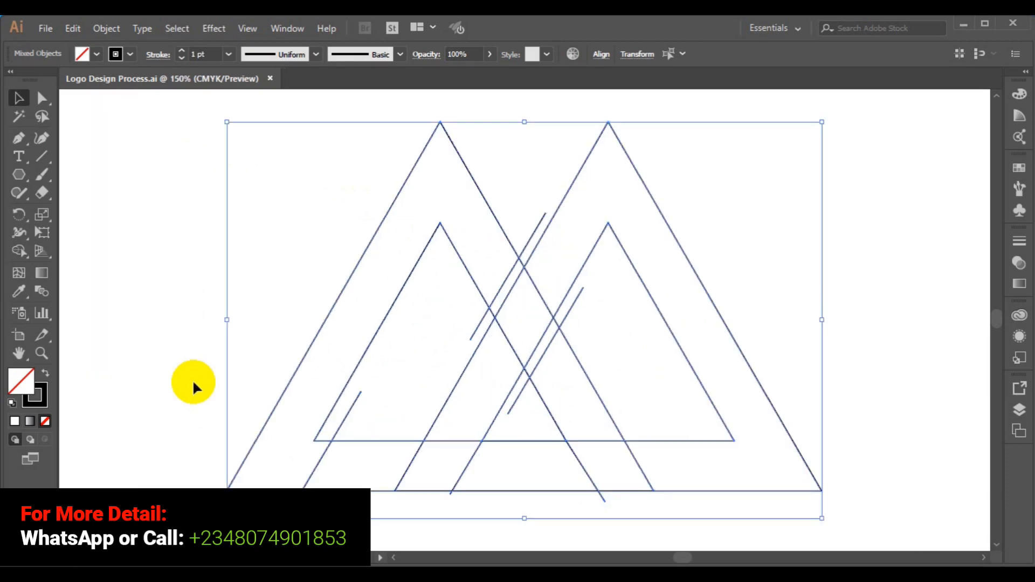
{"action": "left_click", "coordinate": [18, 251]}
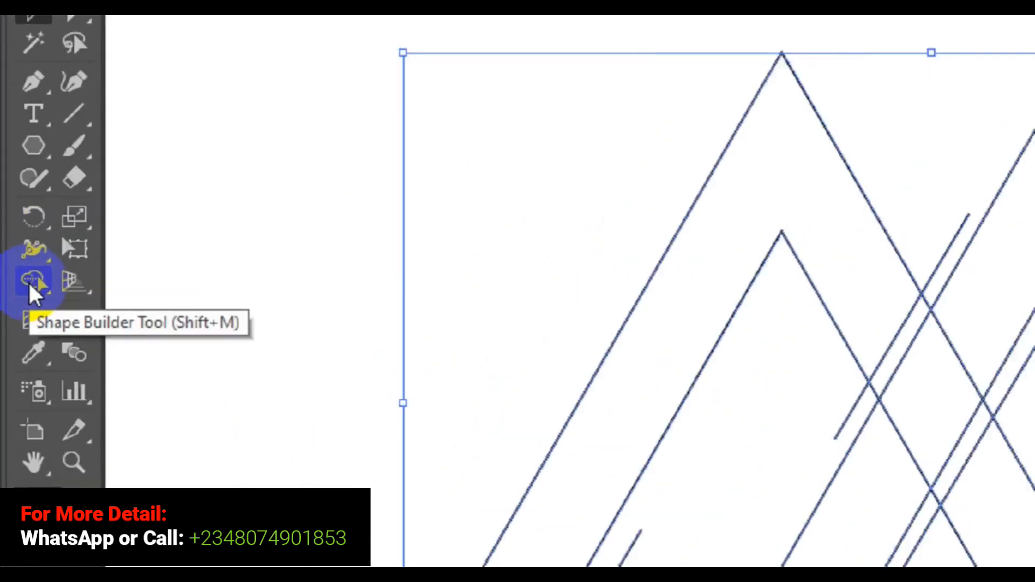
{"action": "left_click", "coordinate": [32, 289]}
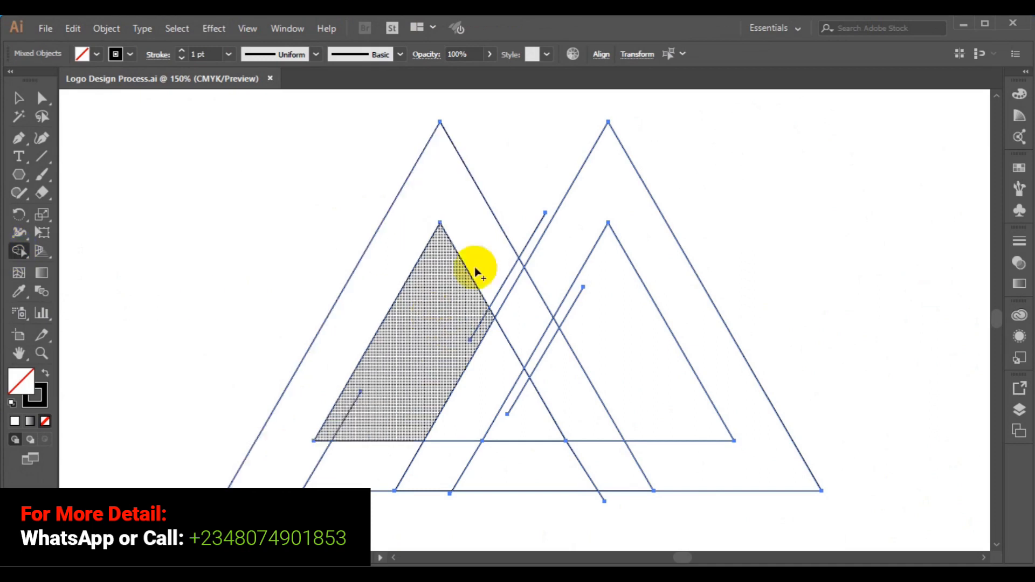
{"action": "left_click", "coordinate": [411, 395]}
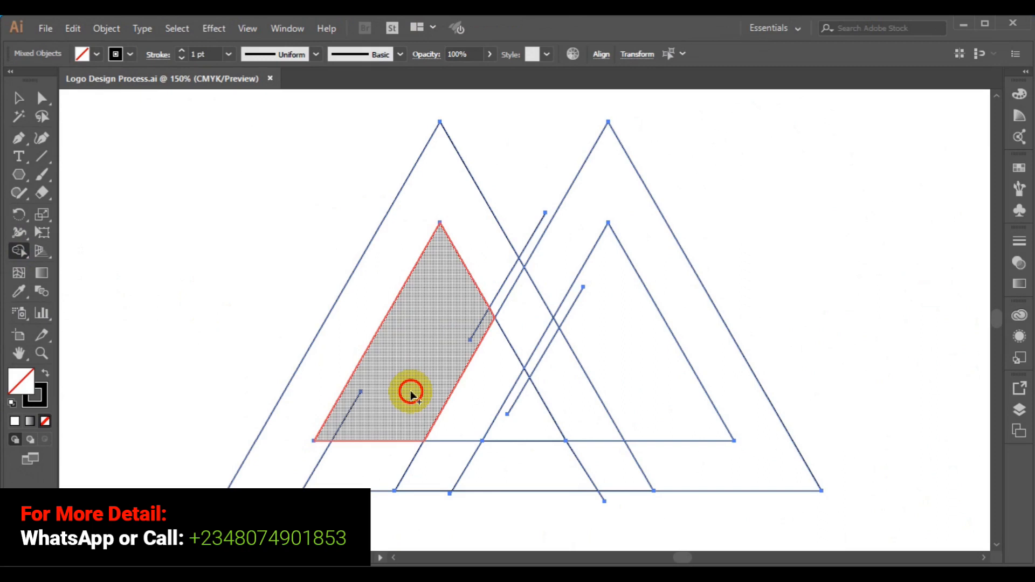
{"action": "left_click", "coordinate": [411, 395]}
{"action": "left_click_drag", "start_coordinate": [410, 395], "coordinate": [359, 503]}
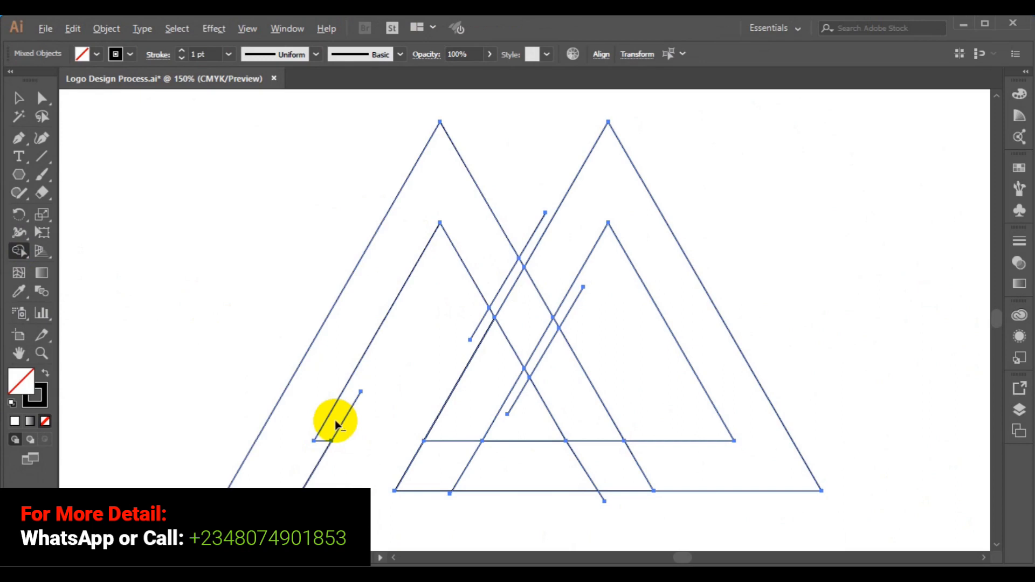
{"action": "left_click_drag", "start_coordinate": [334, 419], "coordinate": [354, 428]}
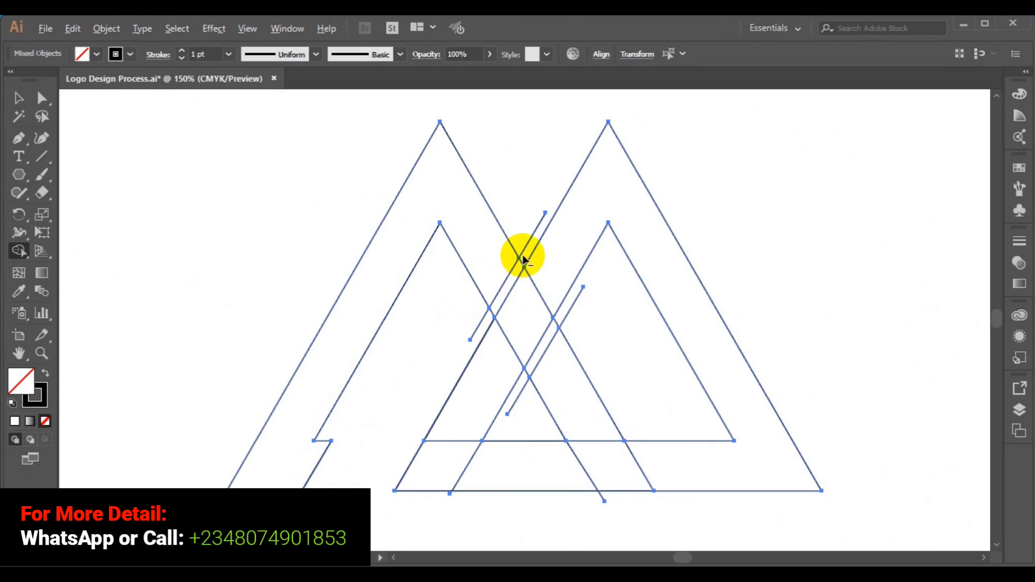
Cut the narrow gap where the left triangle's upper arm crosses the right triangle, and remove the gap line's two overhanging ends.
{"action": "left_click", "coordinate": [515, 277]}
{"action": "left_click_drag", "start_coordinate": [515, 276], "coordinate": [491, 318]}
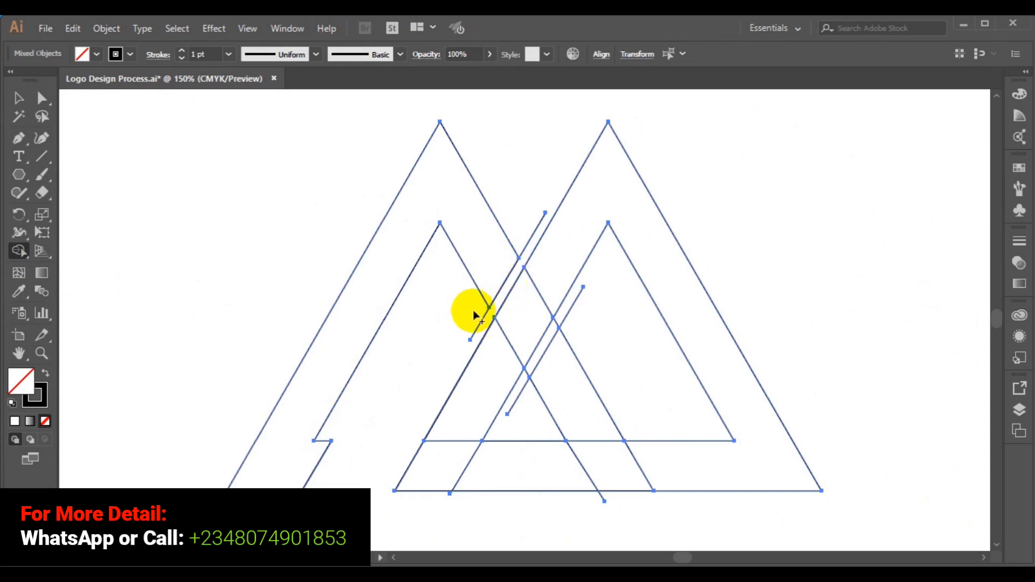
{"action": "left_click_drag", "start_coordinate": [474, 312], "coordinate": [487, 321]}
{"action": "left_click_drag", "start_coordinate": [526, 213], "coordinate": [540, 227]}
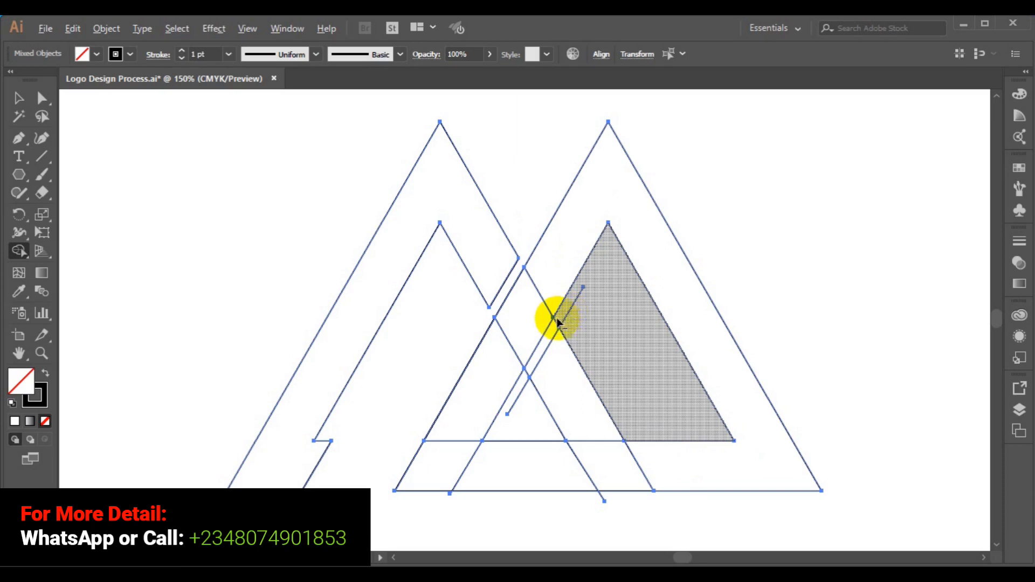
Clear the crossing edges from the narrow gap inside the right triangle, and merge its left leg into one region down to the base.
{"action": "left_click_drag", "start_coordinate": [558, 319], "coordinate": [523, 371]}
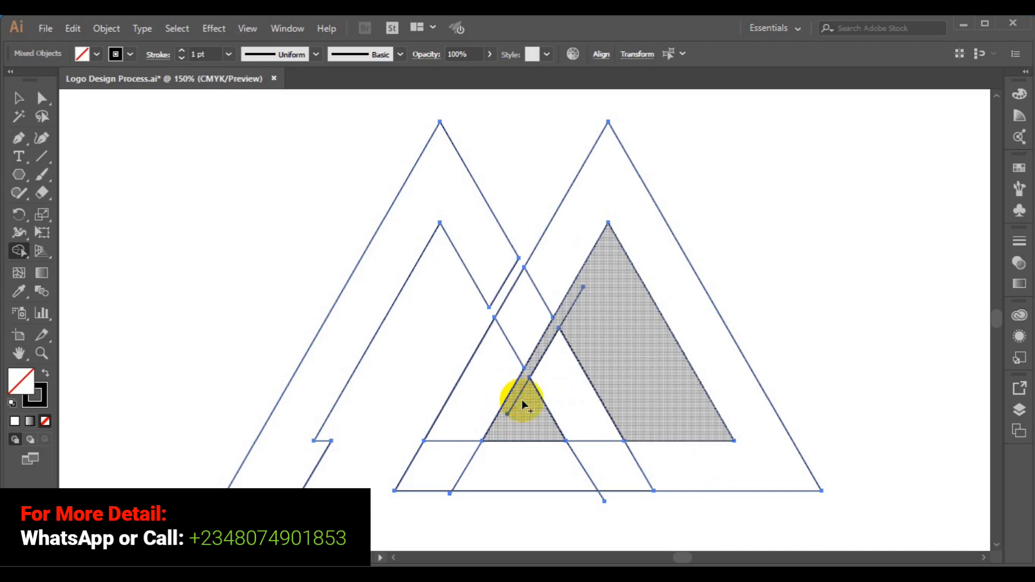
{"action": "left_click", "coordinate": [571, 296]}
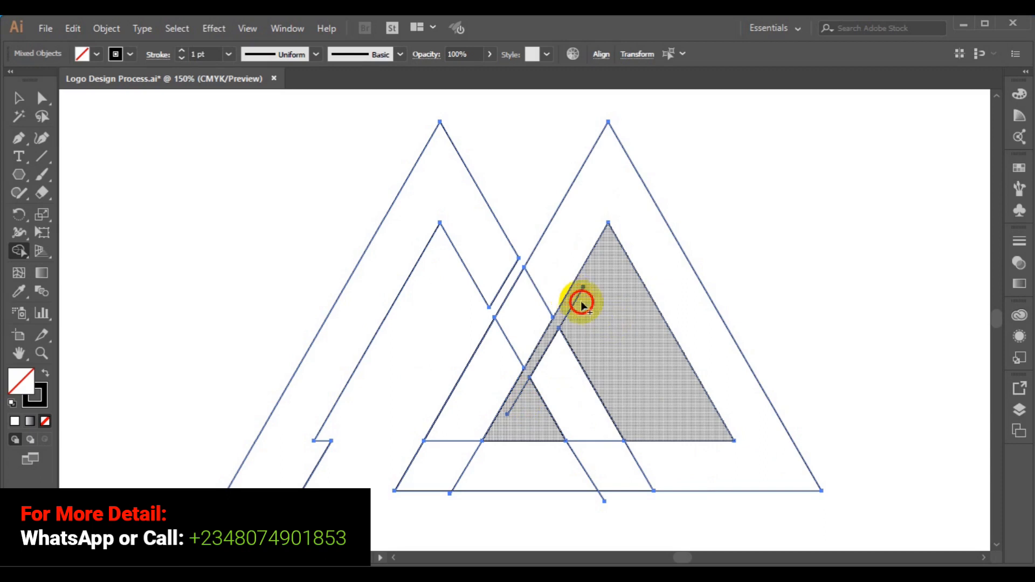
{"action": "key", "text": "alt"}
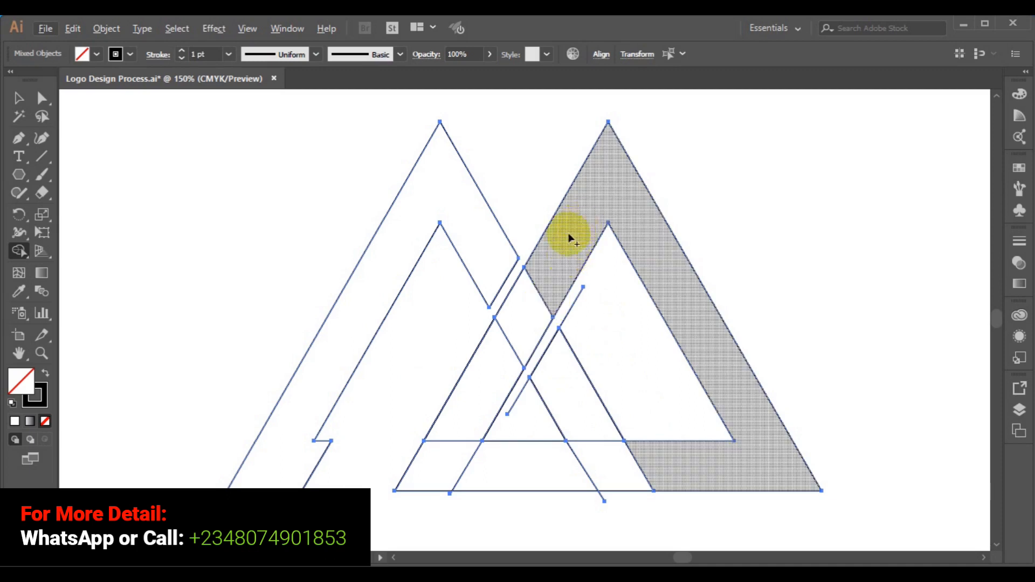
{"action": "left_click_drag", "start_coordinate": [571, 233], "coordinate": [504, 353]}
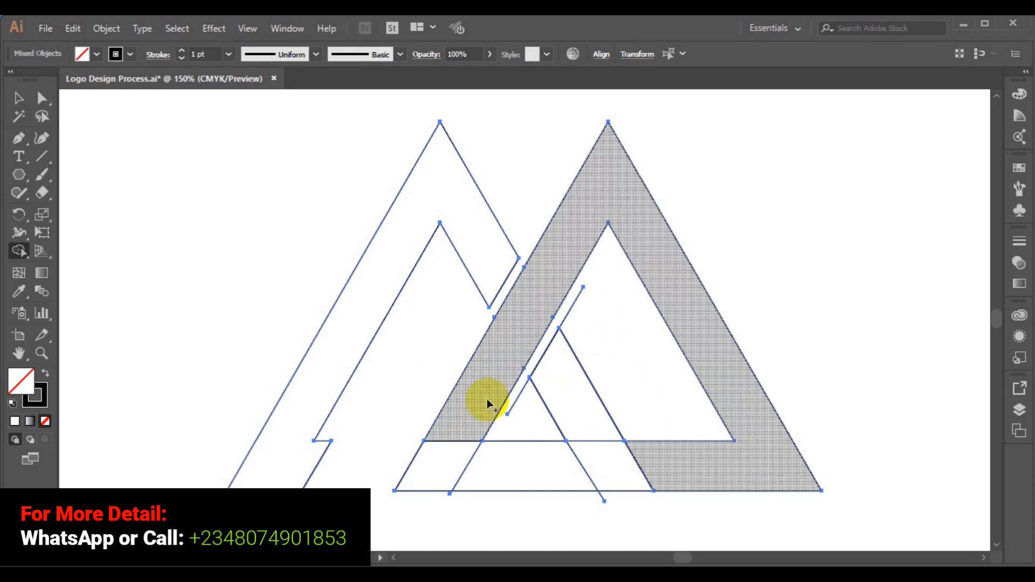
{"action": "left_click_drag", "start_coordinate": [487, 400], "coordinate": [452, 454]}
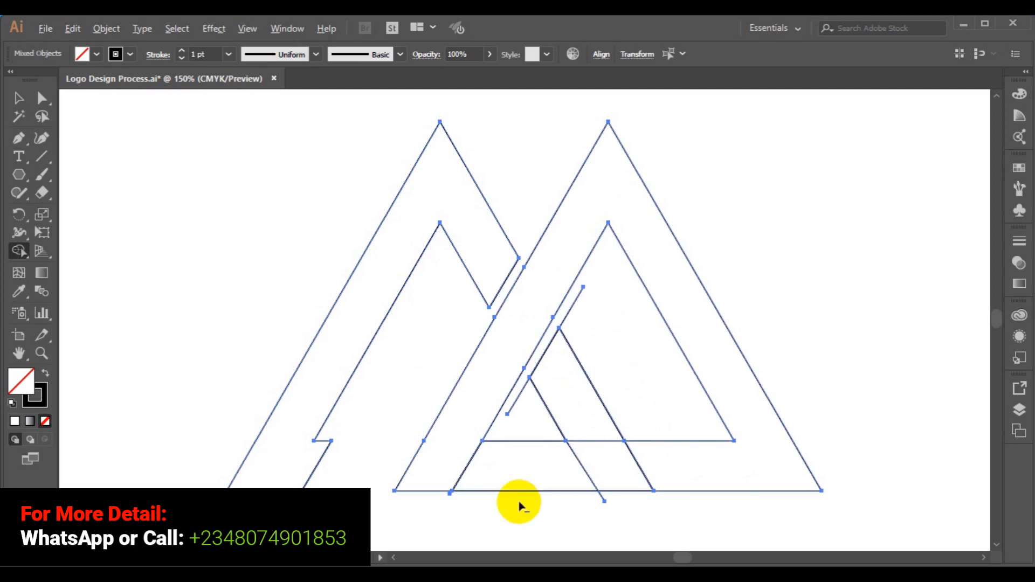
Remove the base section between the right triangle's left leg and the diagonal band, and merge that band with the triangle's right side.
{"action": "left_click_drag", "start_coordinate": [519, 503], "coordinate": [516, 433]}
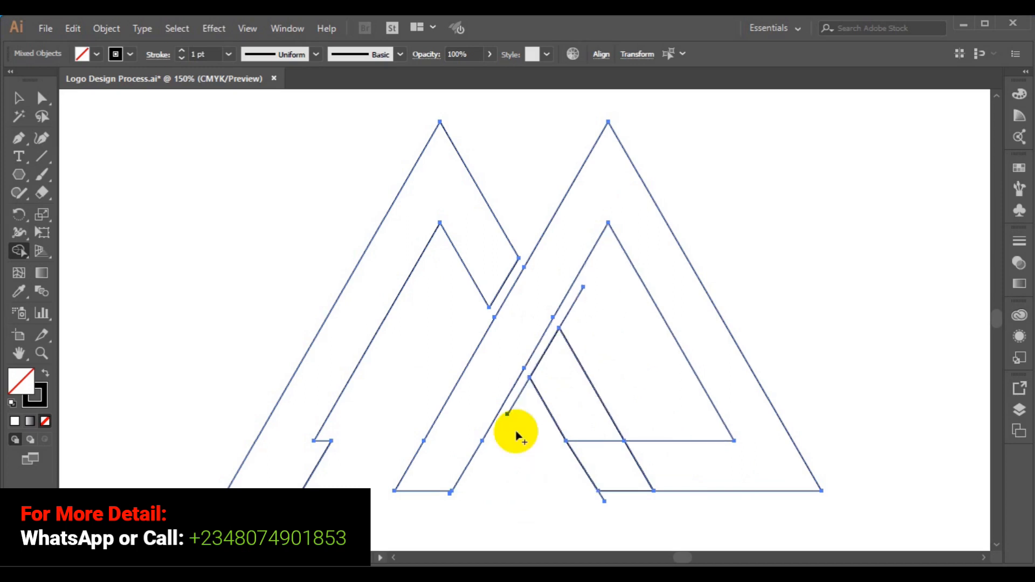
{"action": "left_click", "coordinate": [577, 426]}
{"action": "mouse_move", "coordinate": [577, 426]}
{"action": "left_mouse_down"}
{"action": "mouse_move", "coordinate": [606, 458]}
{"action": "mouse_move", "coordinate": [659, 462]}
{"action": "left_mouse_up"}
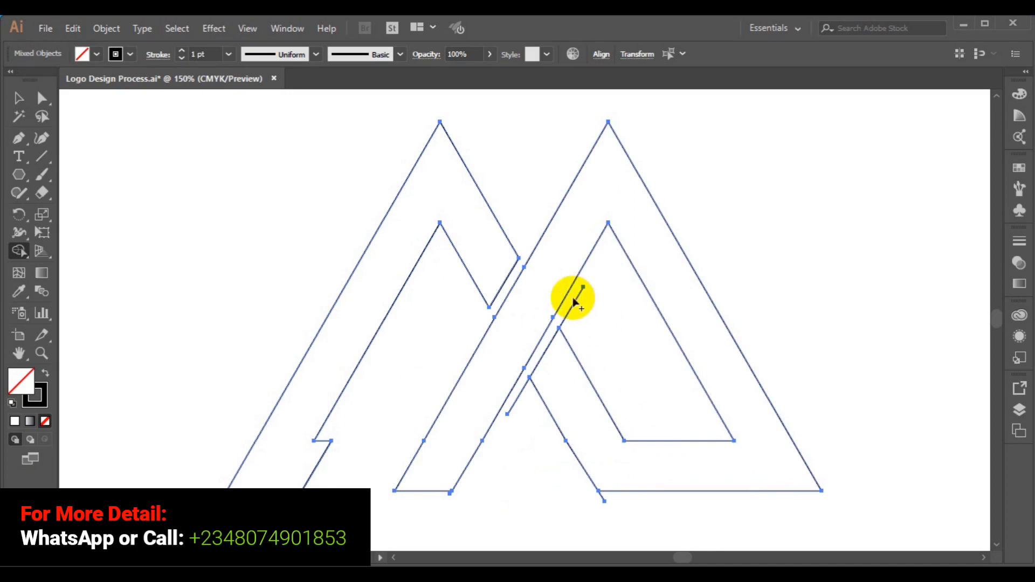
Remove the line ends protruding above and below the inner gap and under the diagonal band's base corner, and clear the selection.
{"action": "left_click_drag", "start_coordinate": [573, 296], "coordinate": [586, 312]}
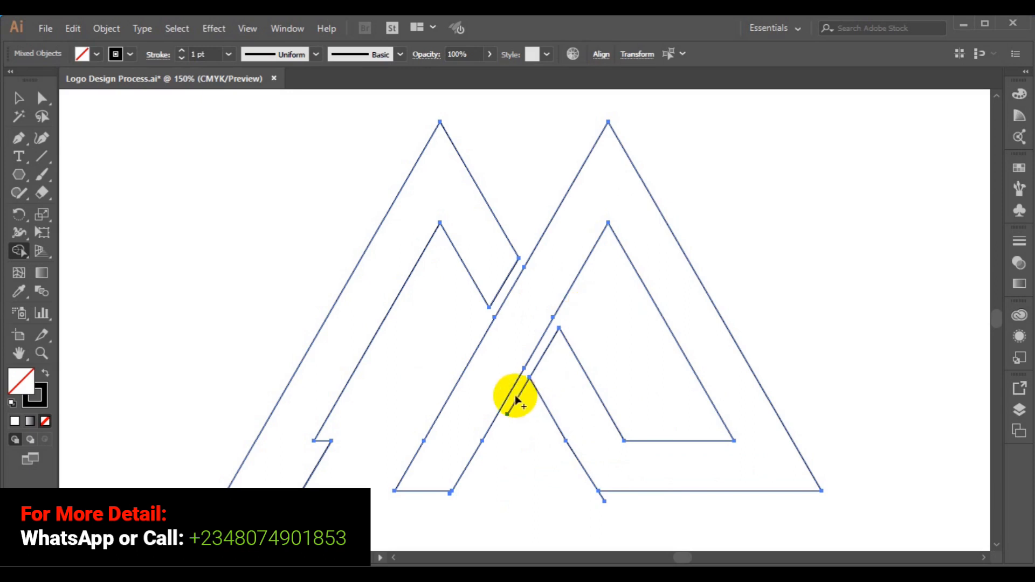
{"action": "left_click_drag", "start_coordinate": [516, 397], "coordinate": [530, 413]}
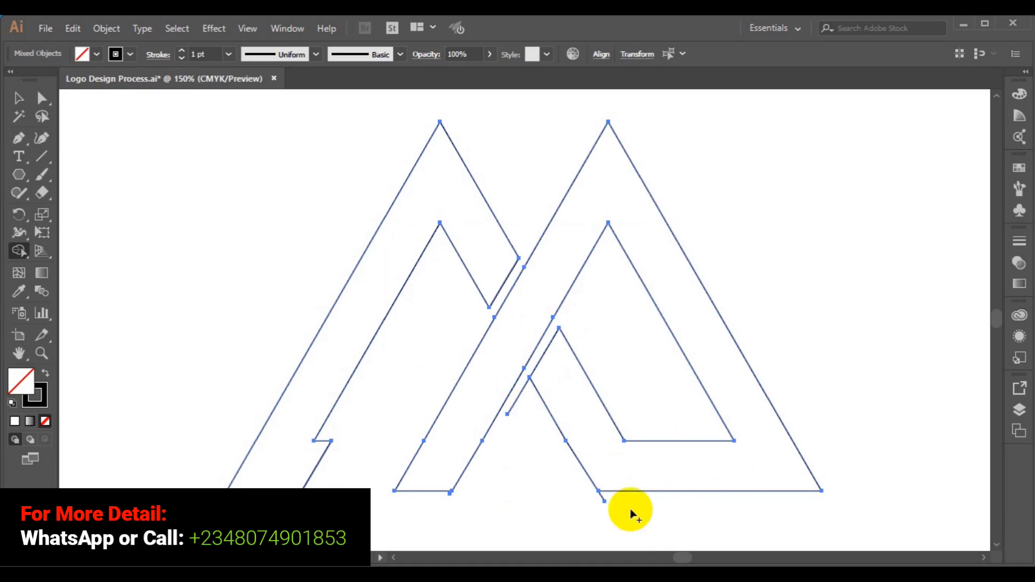
{"action": "left_click_drag", "start_coordinate": [611, 499], "coordinate": [595, 506]}
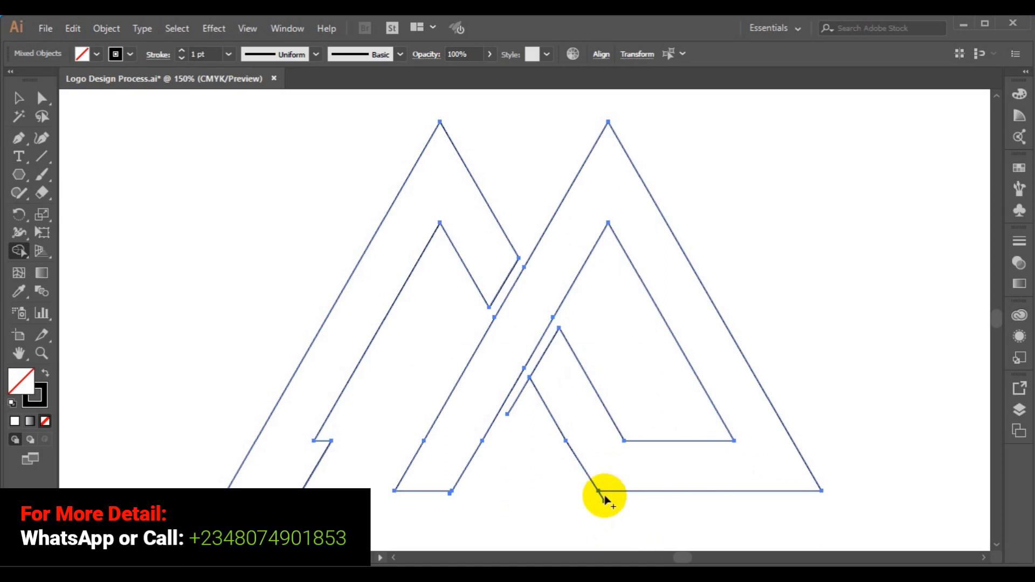
{"action": "mouse_move", "coordinate": [604, 495]}
{"action": "left_mouse_down"}
{"action": "mouse_move", "coordinate": [589, 499]}
{"action": "mouse_move", "coordinate": [601, 497]}
{"action": "left_mouse_up"}
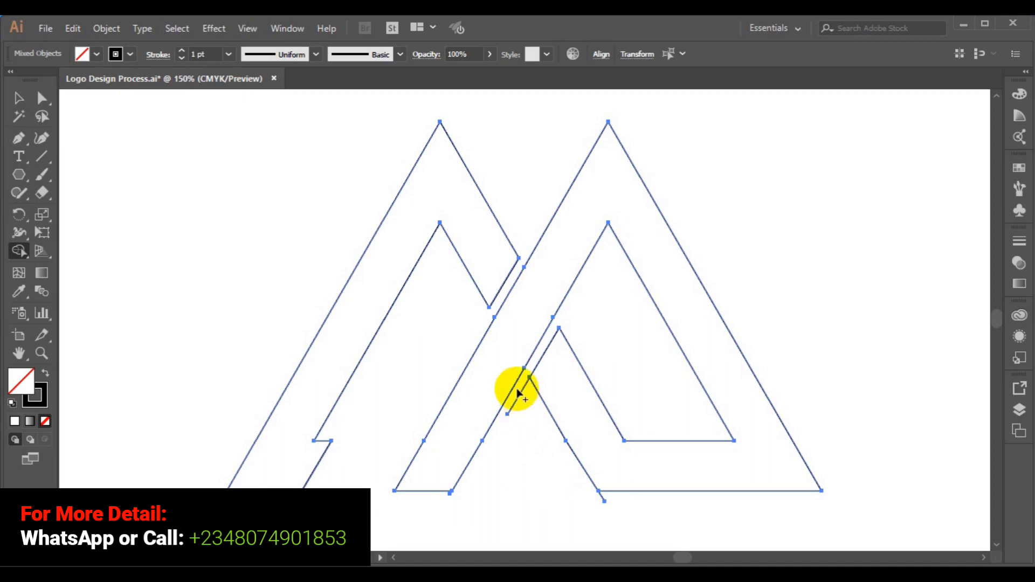
{"action": "left_click_drag", "start_coordinate": [516, 390], "coordinate": [530, 410]}
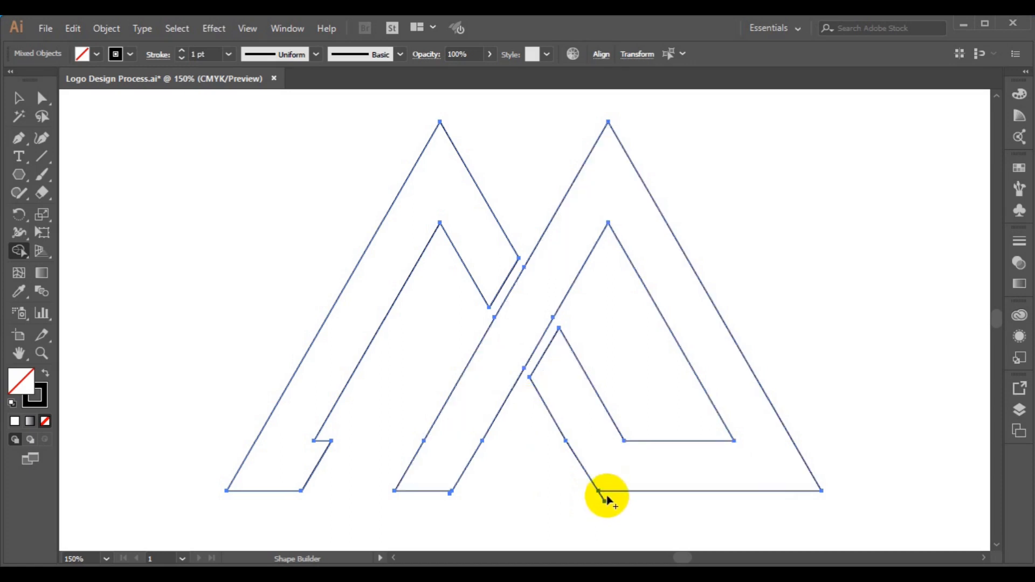
{"action": "left_click_drag", "start_coordinate": [600, 496], "coordinate": [593, 503]}
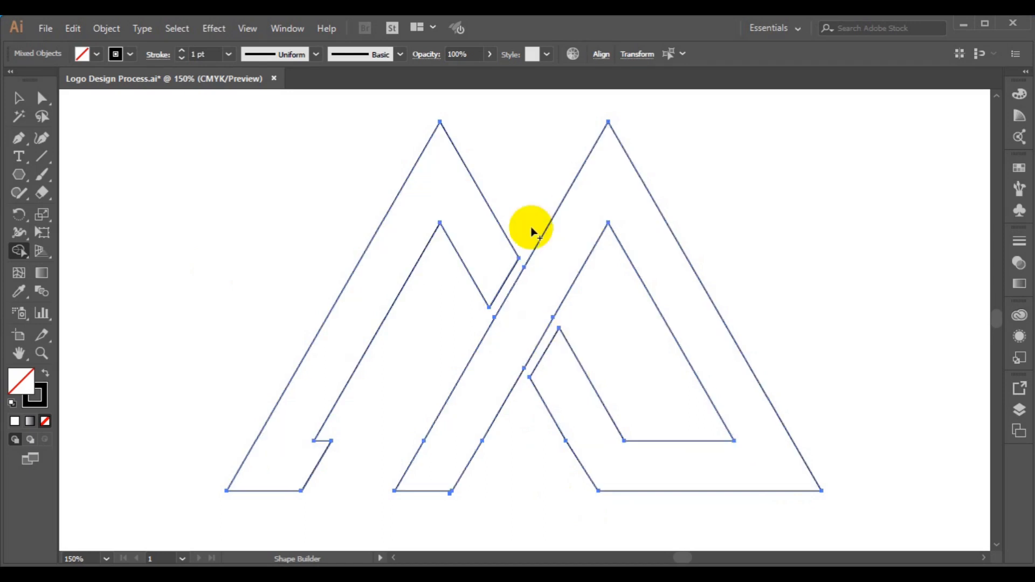
{"action": "left_click", "coordinate": [20, 99]}
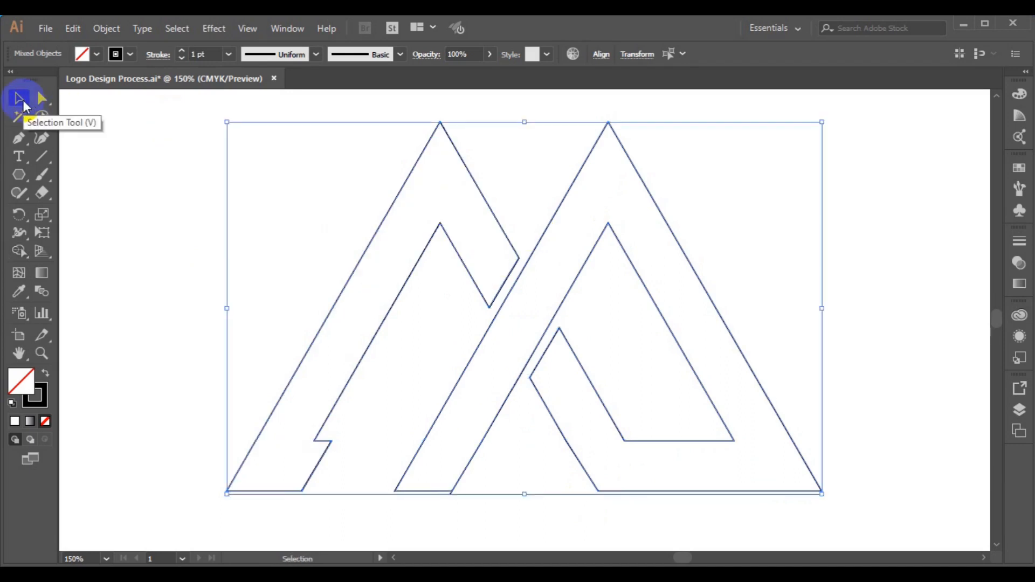
{"action": "left_click", "coordinate": [150, 249]}
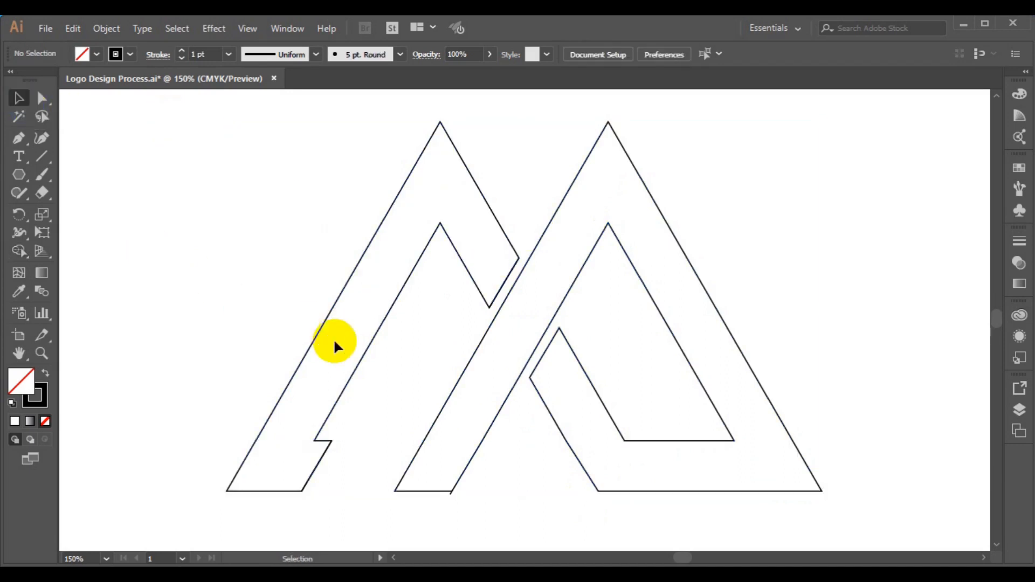
Try moving the left and the right logo shape apart one after the other, undoing each move.
{"action": "left_click", "coordinate": [345, 380]}
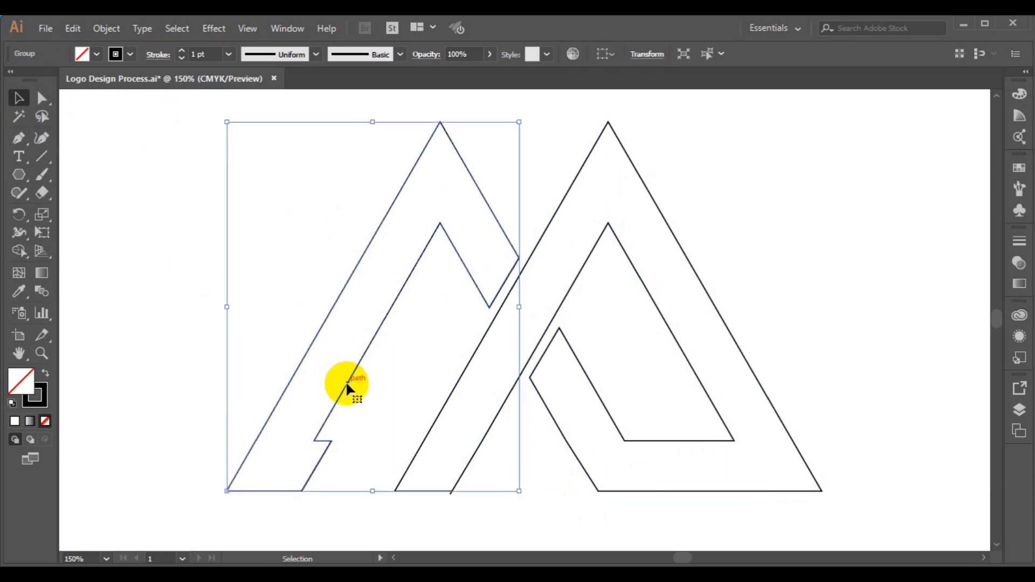
{"action": "left_click_drag", "start_coordinate": [345, 380], "coordinate": [280, 382]}
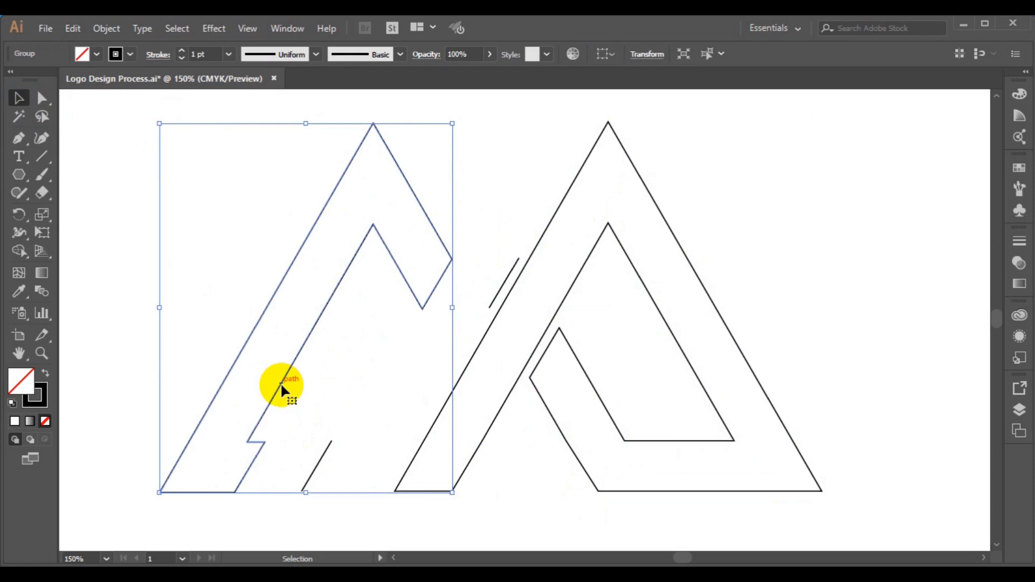
{"action": "key", "text": "ctrl+z"}
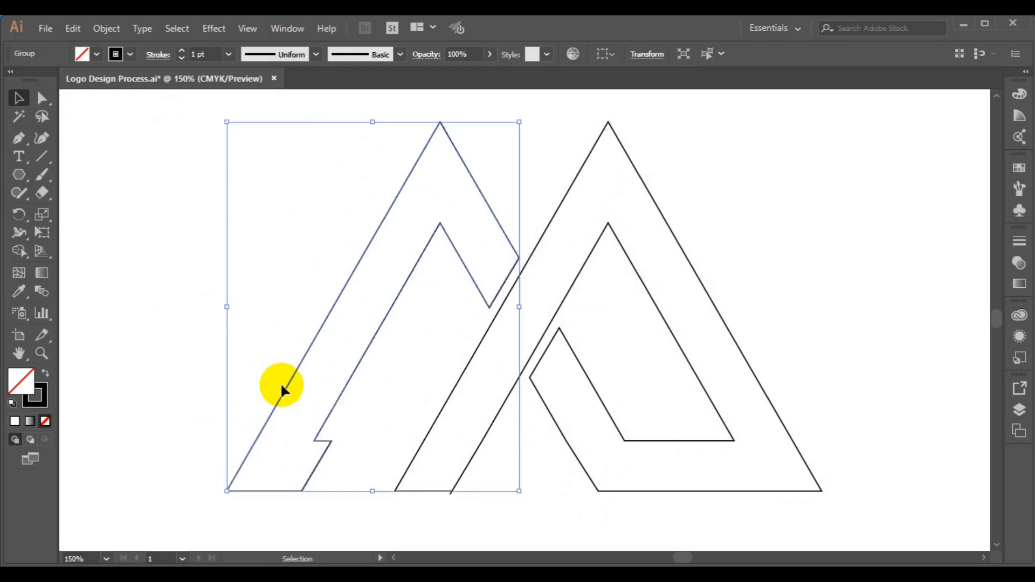
{"action": "left_click", "coordinate": [545, 407]}
{"action": "left_click_drag", "start_coordinate": [546, 407], "coordinate": [609, 415]}
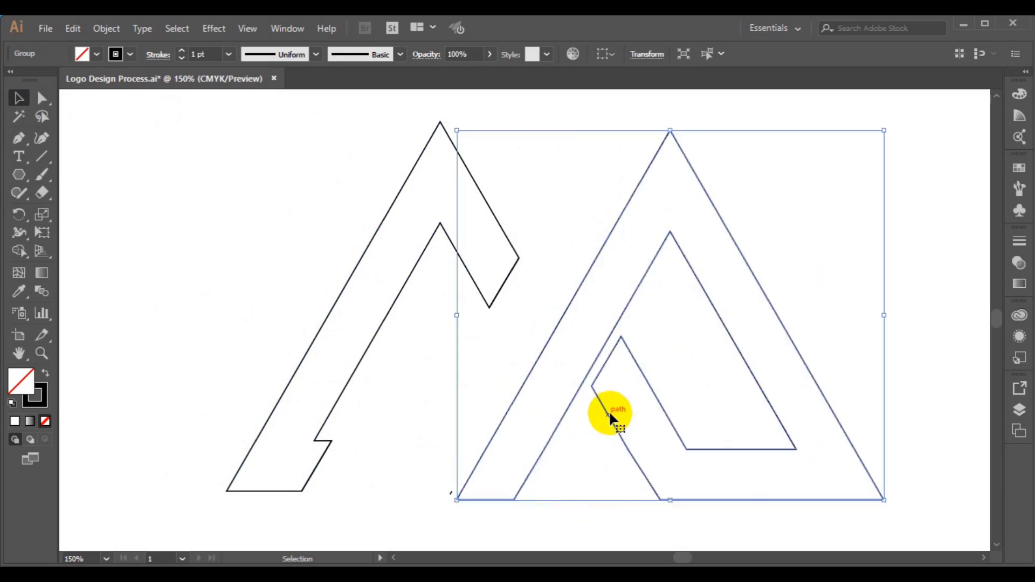
{"action": "left_click", "coordinate": [610, 413], "text": "ctrl"}
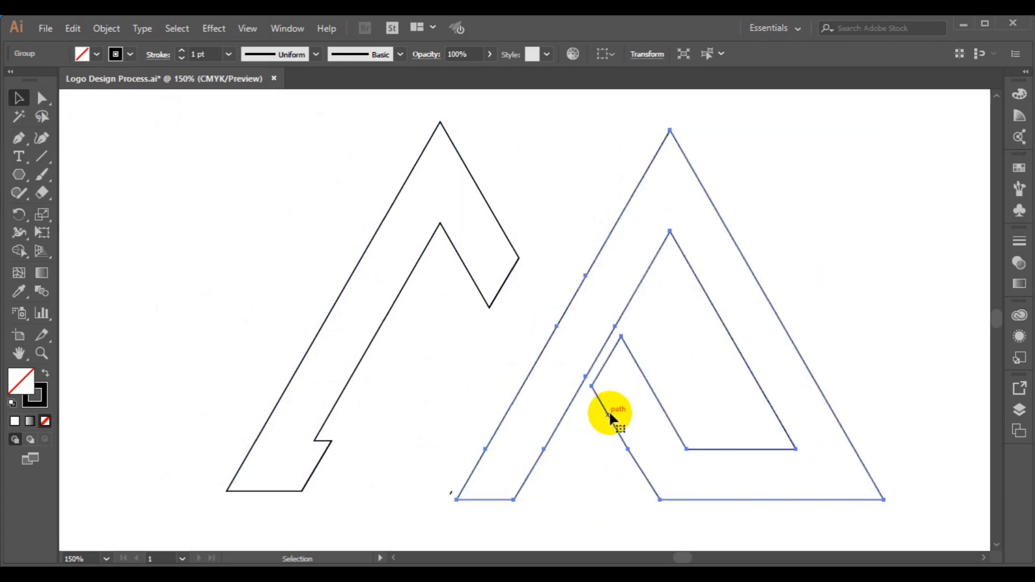
{"action": "key", "text": "ctrl+z"}
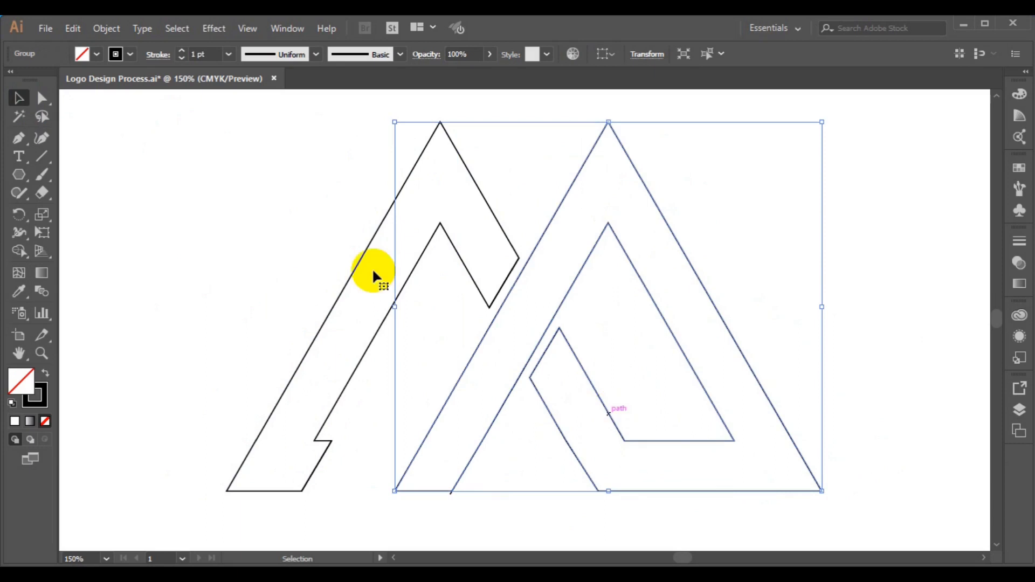
Fill the right and the left logo shape with black and clear the selection.
{"action": "left_click", "coordinate": [96, 54]}
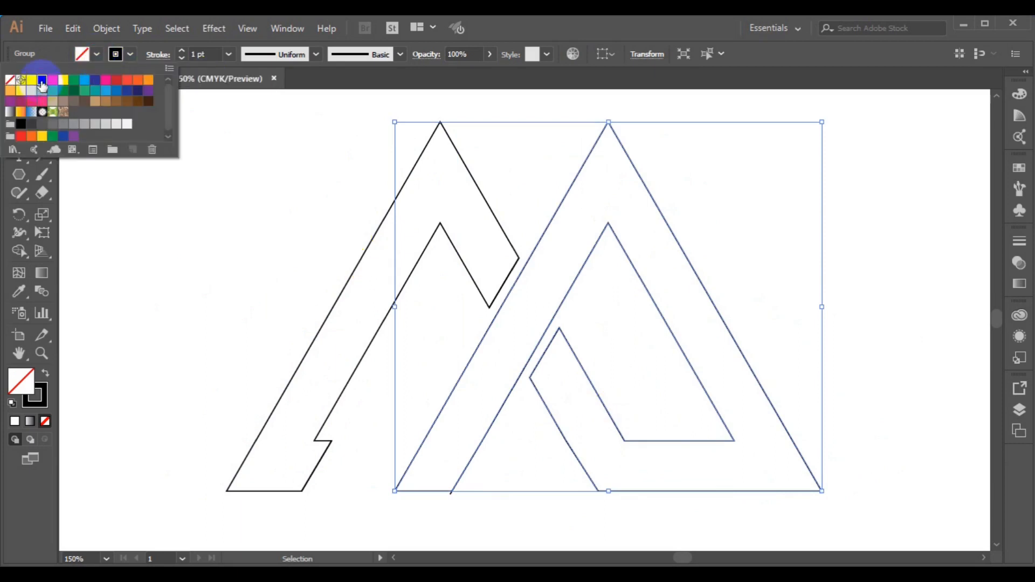
{"action": "left_click", "coordinate": [42, 83]}
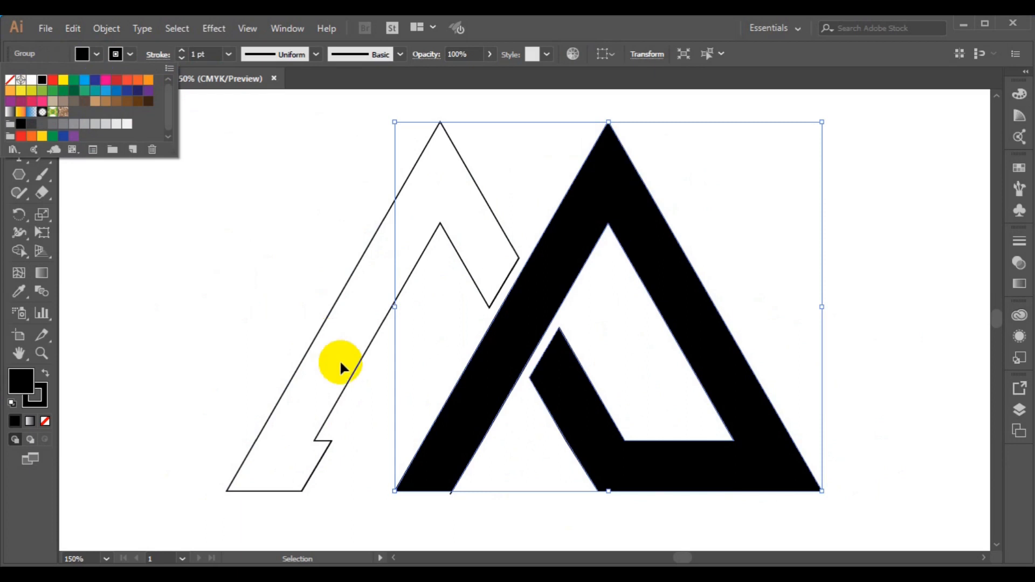
{"action": "left_click", "coordinate": [350, 372]}
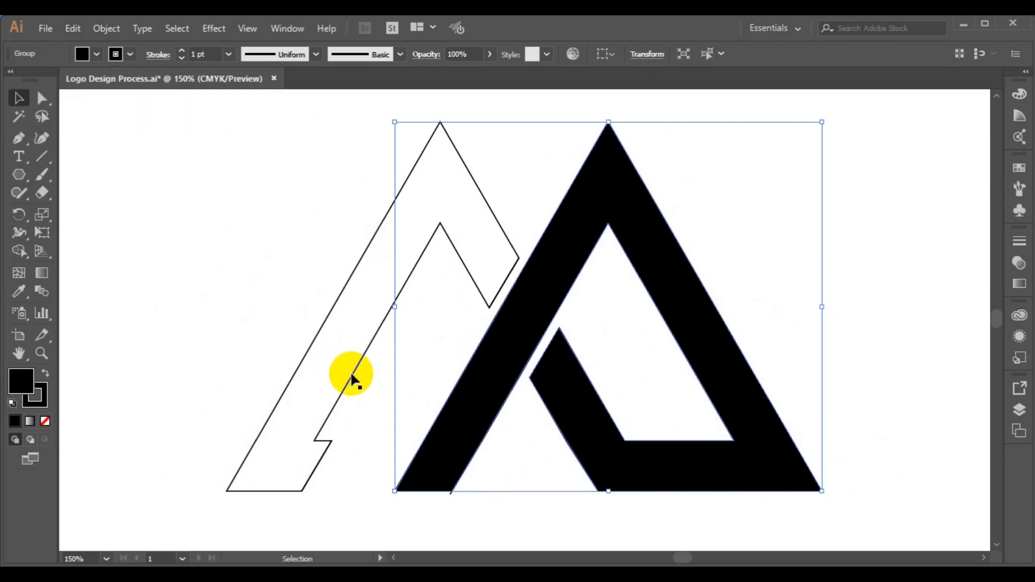
{"action": "left_click", "coordinate": [350, 372]}
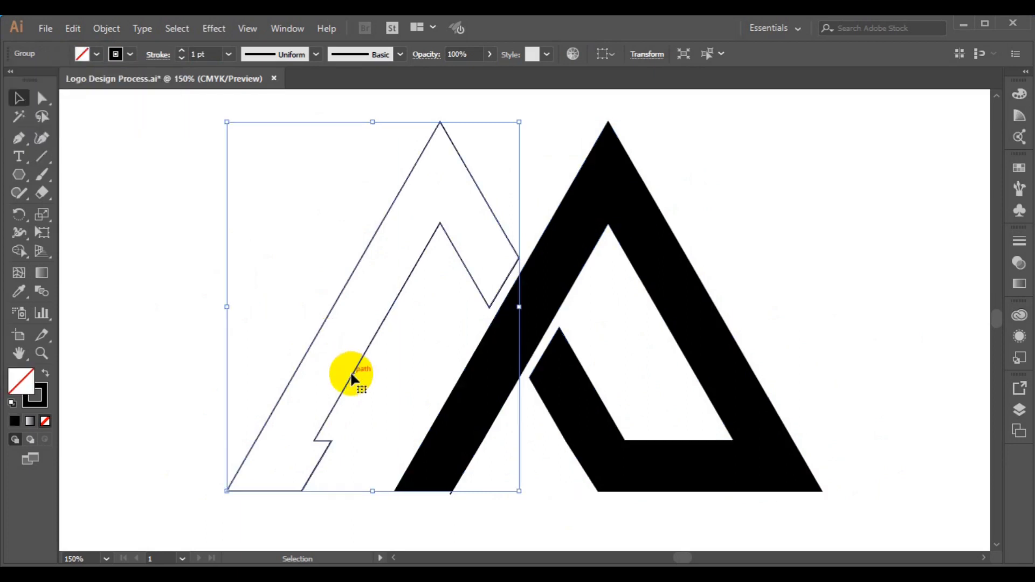
{"action": "left_click", "coordinate": [99, 59]}
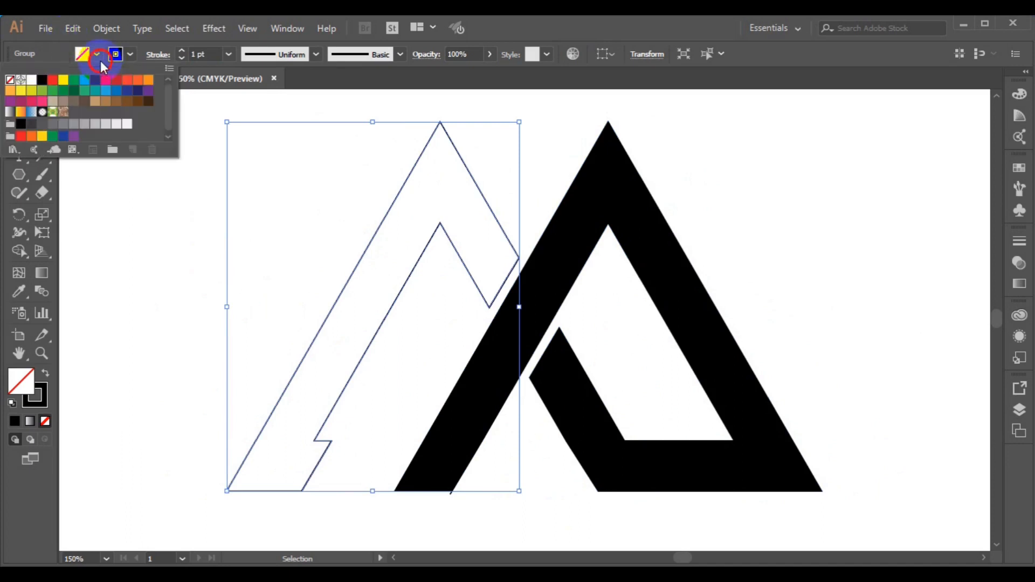
{"action": "left_click", "coordinate": [42, 81]}
{"action": "left_click", "coordinate": [173, 254]}
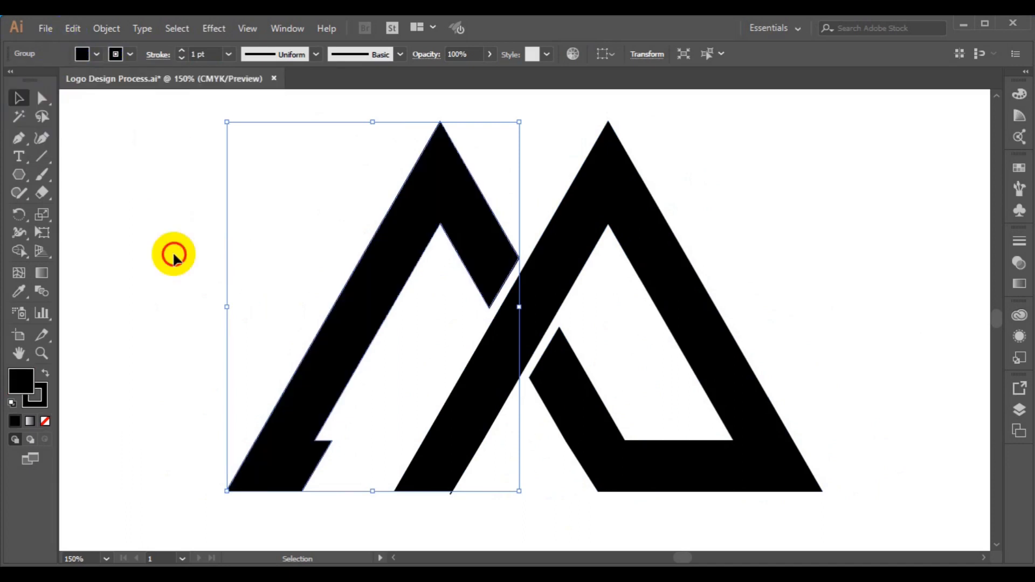
Move both black logo shapes together to the right side of the artboard, away from the leftover lines.
{"action": "key", "text": "a"}
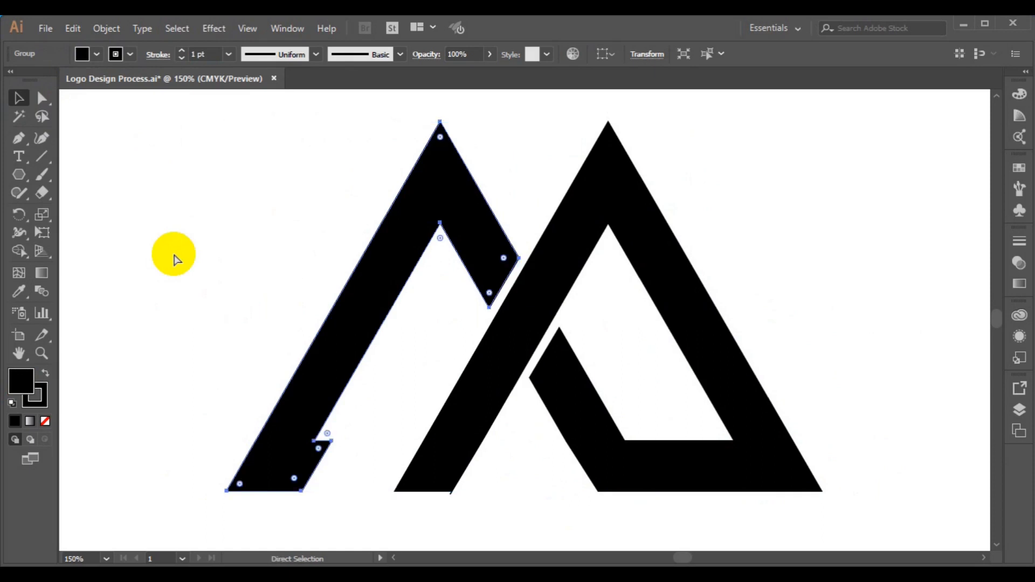
{"action": "key", "text": "ctrl+0"}
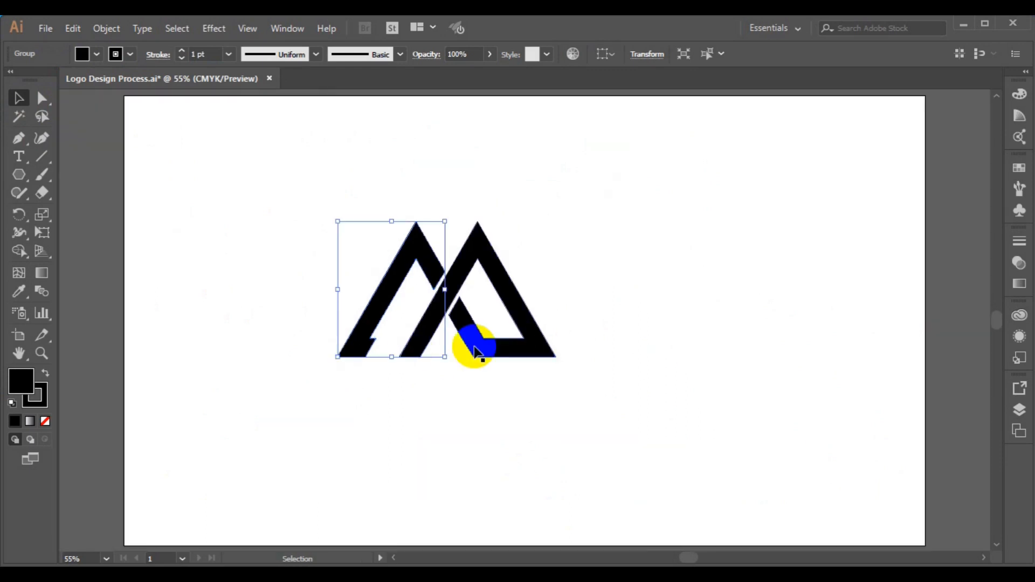
{"action": "left_click", "coordinate": [478, 354], "text": "shift"}
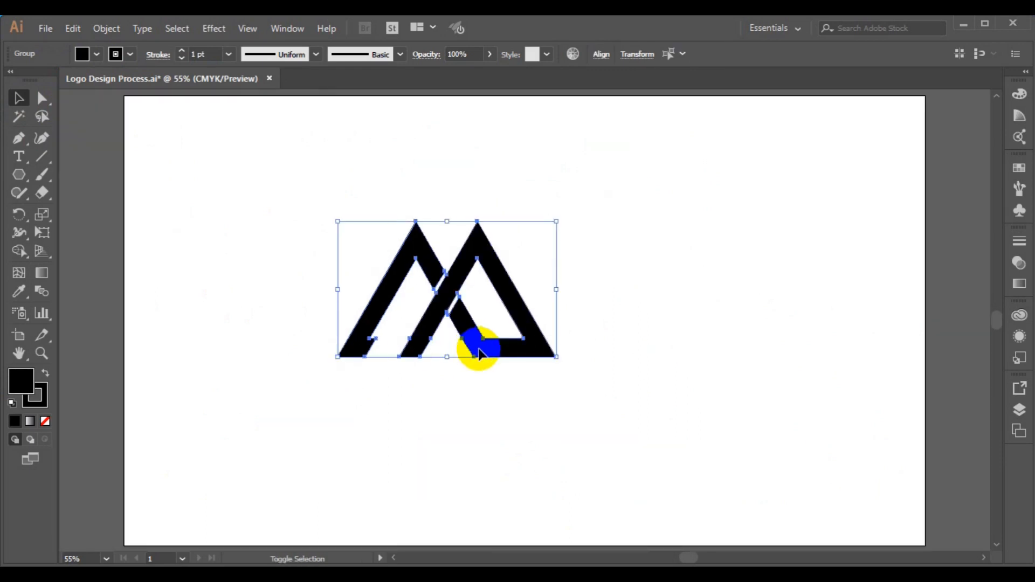
{"action": "left_click_drag", "start_coordinate": [479, 353], "coordinate": [747, 352]}
Delete the stray line fragments left behind where the logo stood and clear the selection.
{"action": "mouse_move", "coordinate": [212, 215]}
{"action": "left_mouse_down"}
{"action": "mouse_move", "coordinate": [495, 353]}
{"action": "mouse_move", "coordinate": [523, 381]}
{"action": "left_mouse_up"}
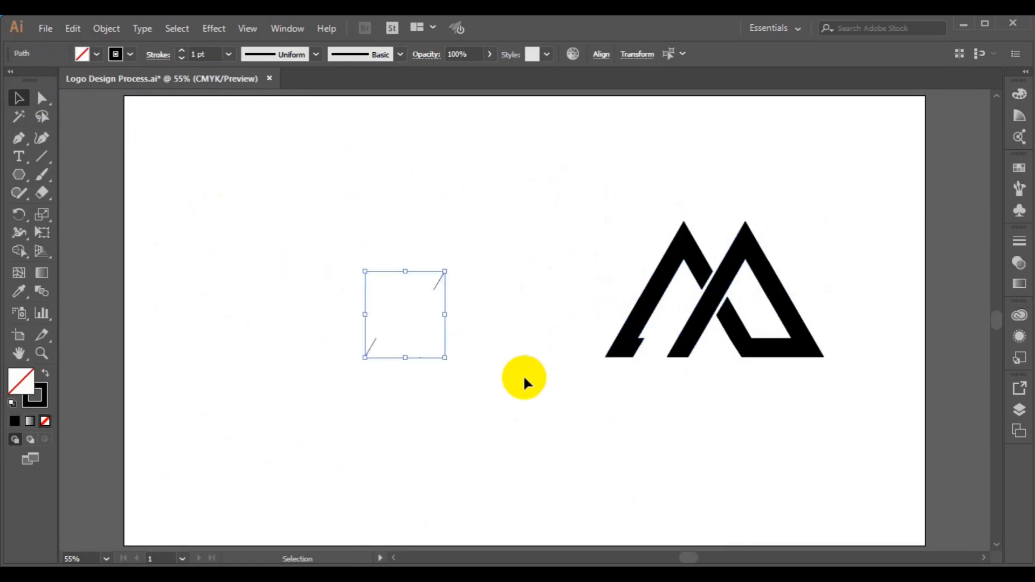
{"action": "key", "text": "Delete"}
{"action": "left_click", "coordinate": [668, 337]}
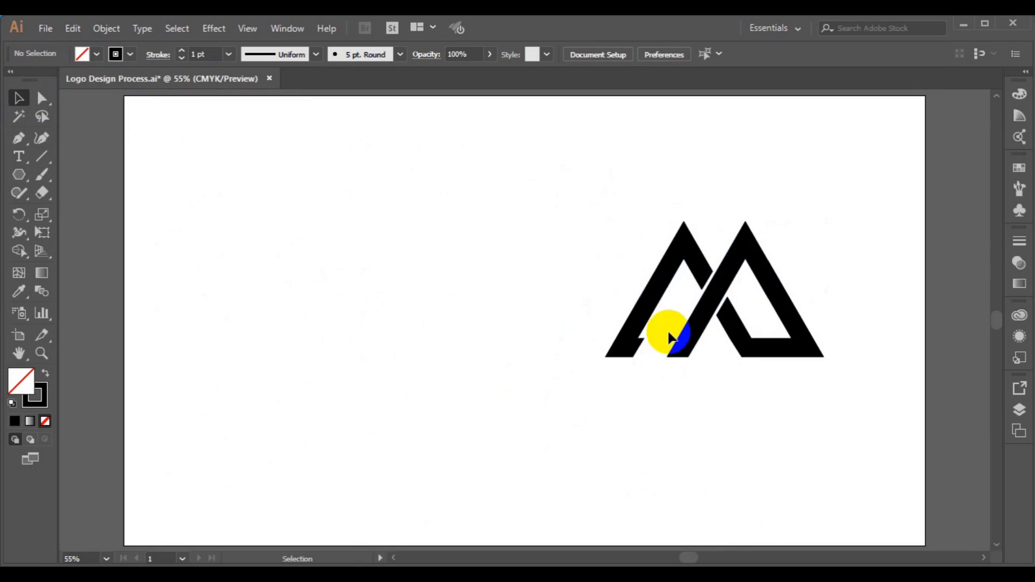
Group the two logo shapes and move the group back to the middle of the artboard.
{"action": "left_click_drag", "start_coordinate": [474, 173], "coordinate": [864, 375]}
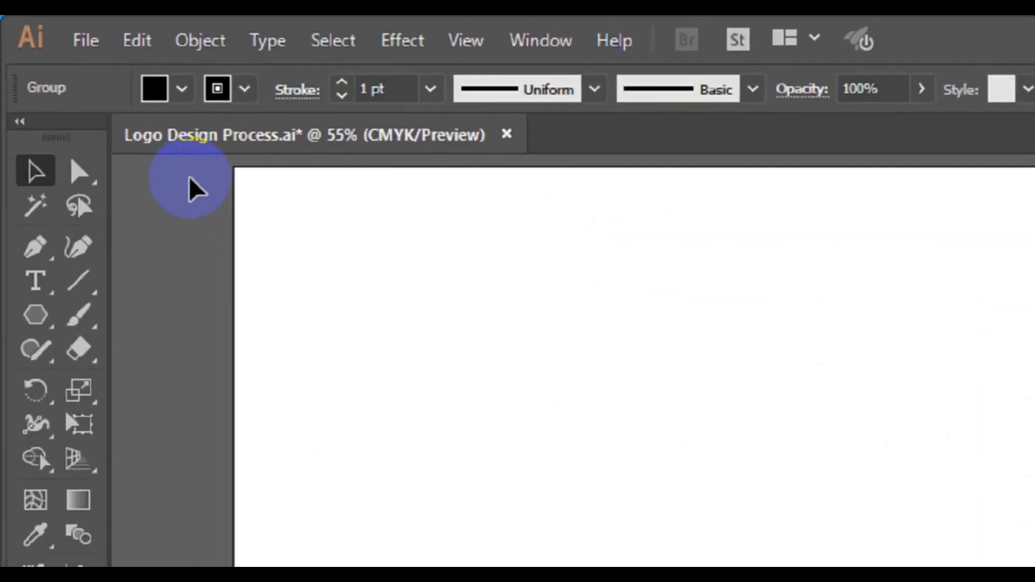
{"action": "left_click", "coordinate": [206, 40]}
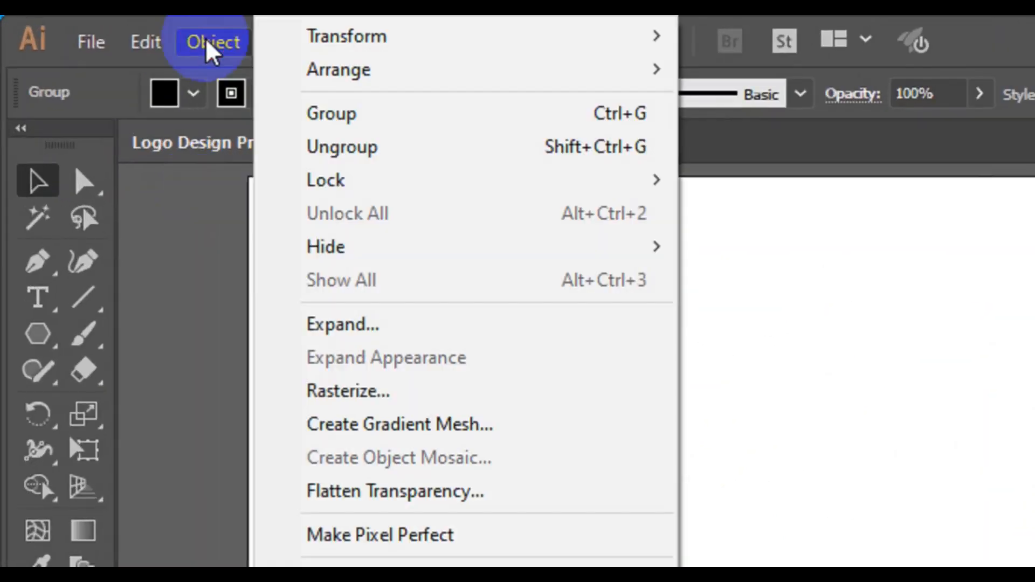
{"action": "left_click", "coordinate": [357, 117]}
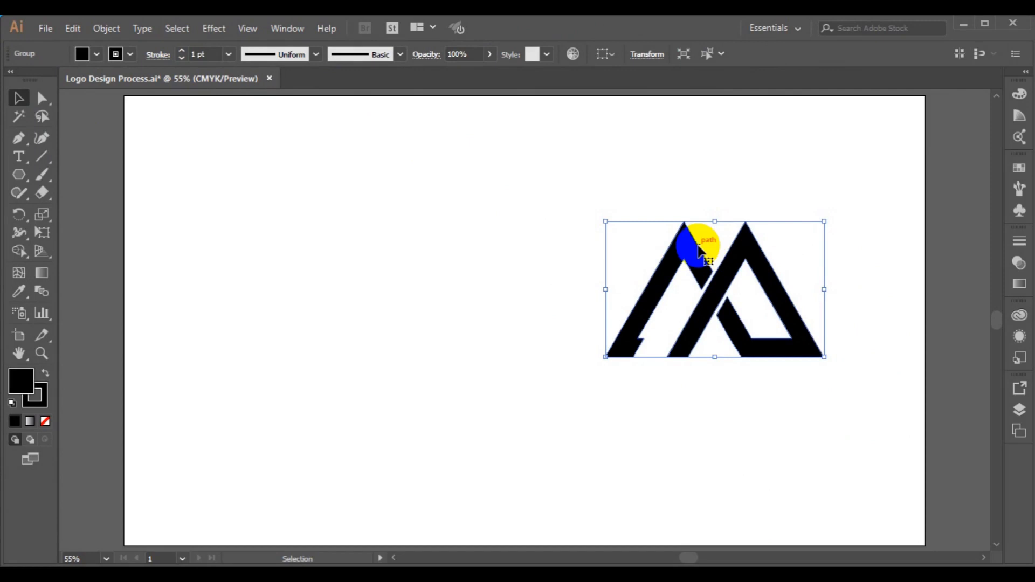
{"action": "mouse_move", "coordinate": [688, 322]}
{"action": "left_mouse_down"}
{"action": "mouse_move", "coordinate": [663, 334]}
{"action": "mouse_move", "coordinate": [561, 328]}
{"action": "mouse_move", "coordinate": [513, 303]}
{"action": "mouse_move", "coordinate": [496, 313]}
{"action": "left_mouse_up"}
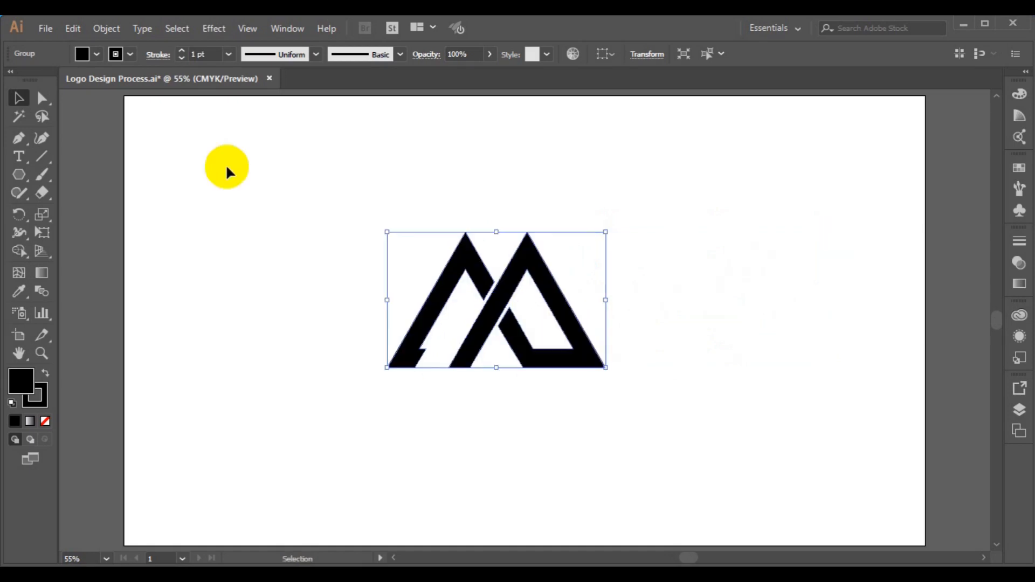
Ungroup the logo into its two shapes and clear the selection.
{"action": "left_click", "coordinate": [112, 31]}
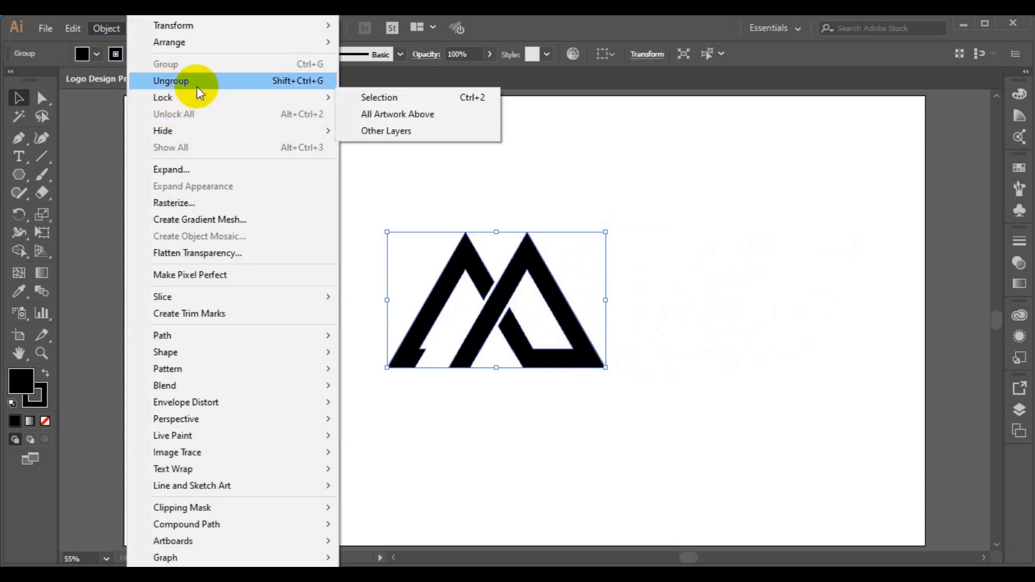
{"action": "left_click", "coordinate": [196, 86]}
{"action": "left_click", "coordinate": [317, 340]}
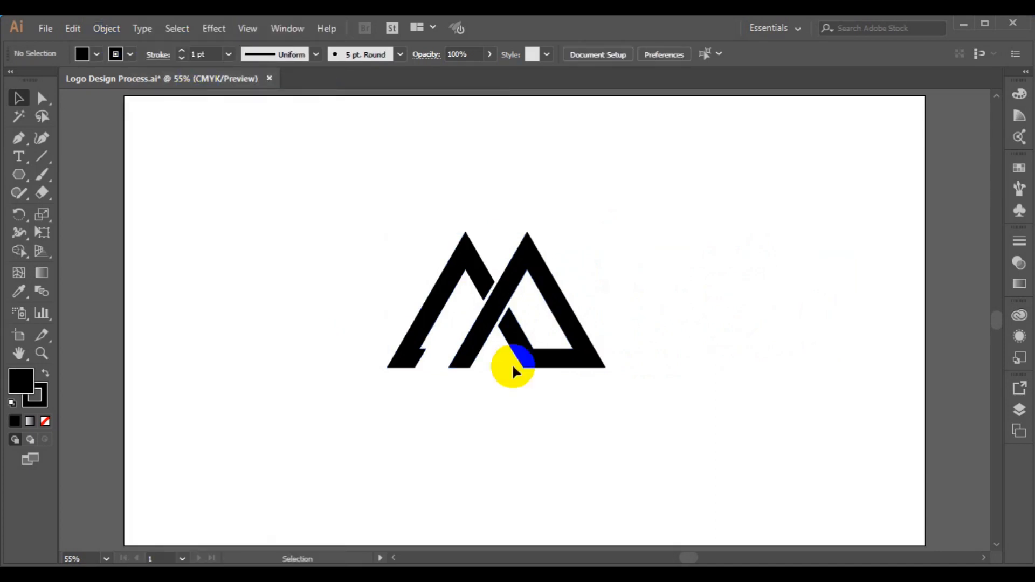
Fill the right logo shape with the medium blue swatch.
{"action": "left_click", "coordinate": [471, 362]}
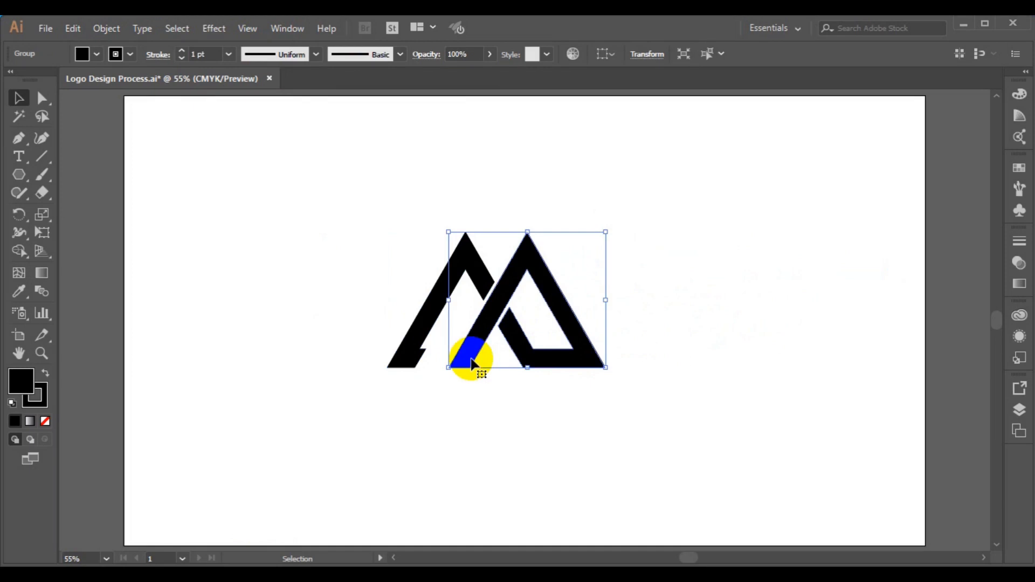
{"action": "left_click", "coordinate": [96, 55]}
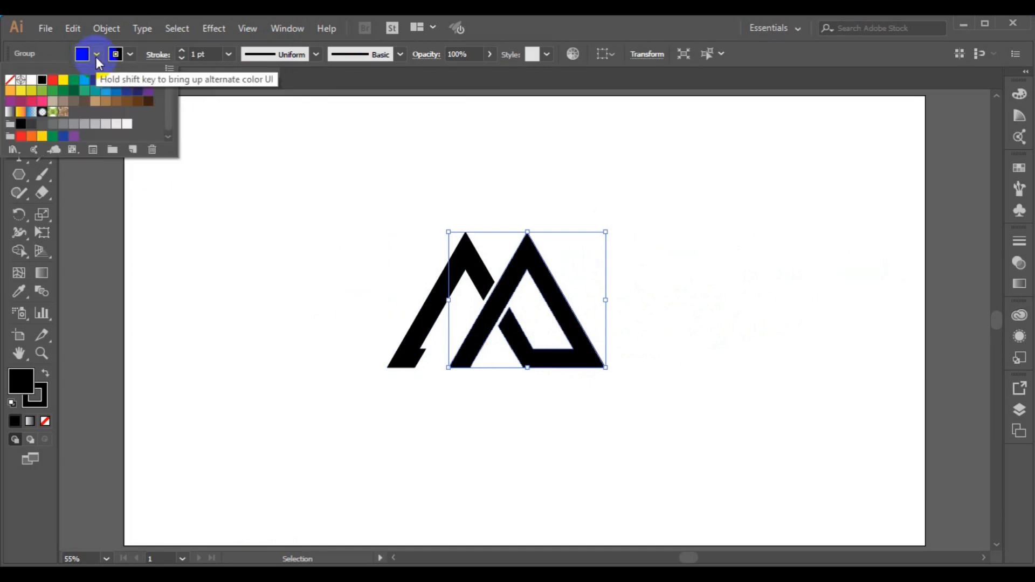
{"action": "left_click", "coordinate": [124, 91]}
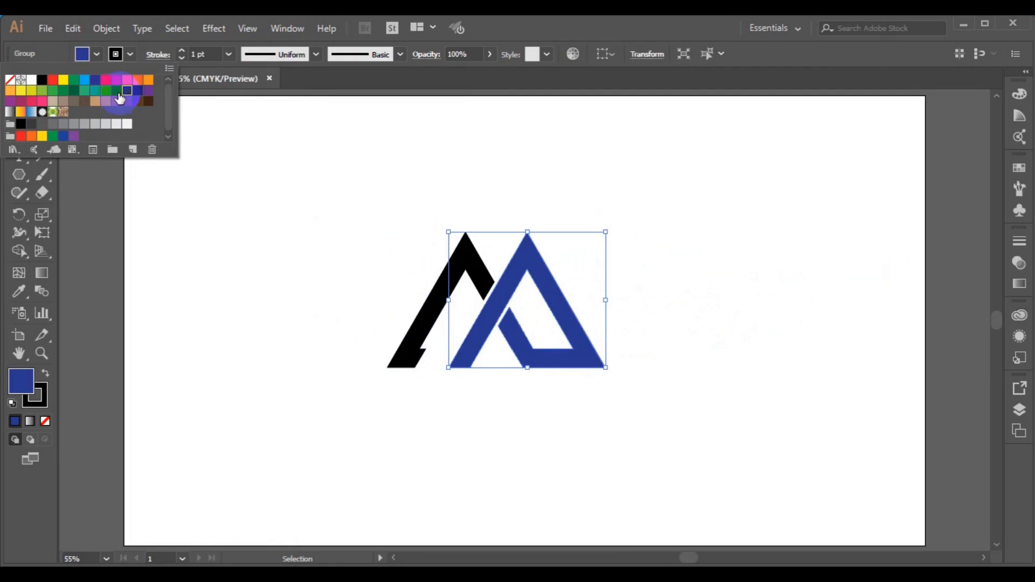
{"action": "left_click", "coordinate": [117, 92]}
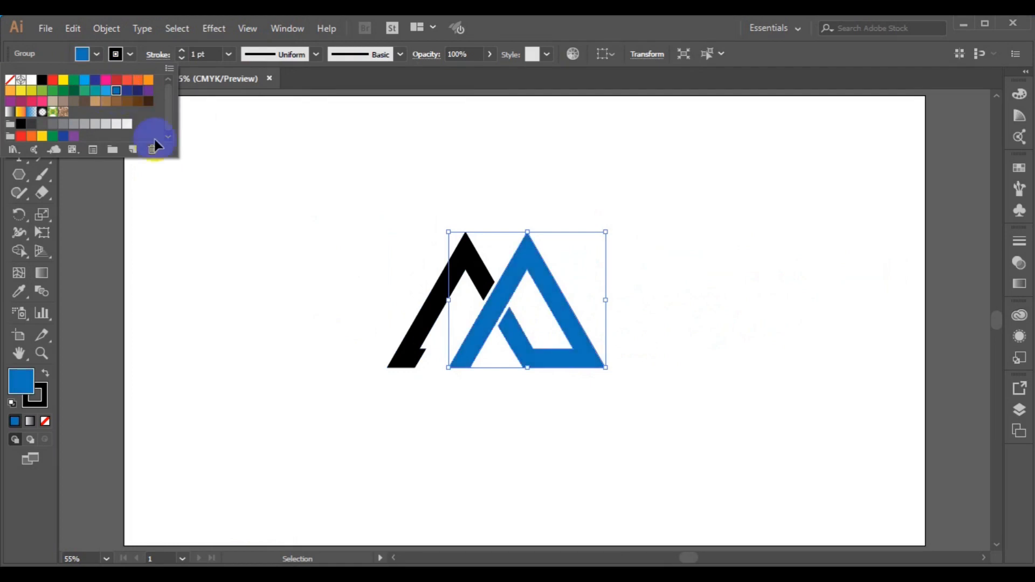
{"action": "left_click", "coordinate": [252, 268]}
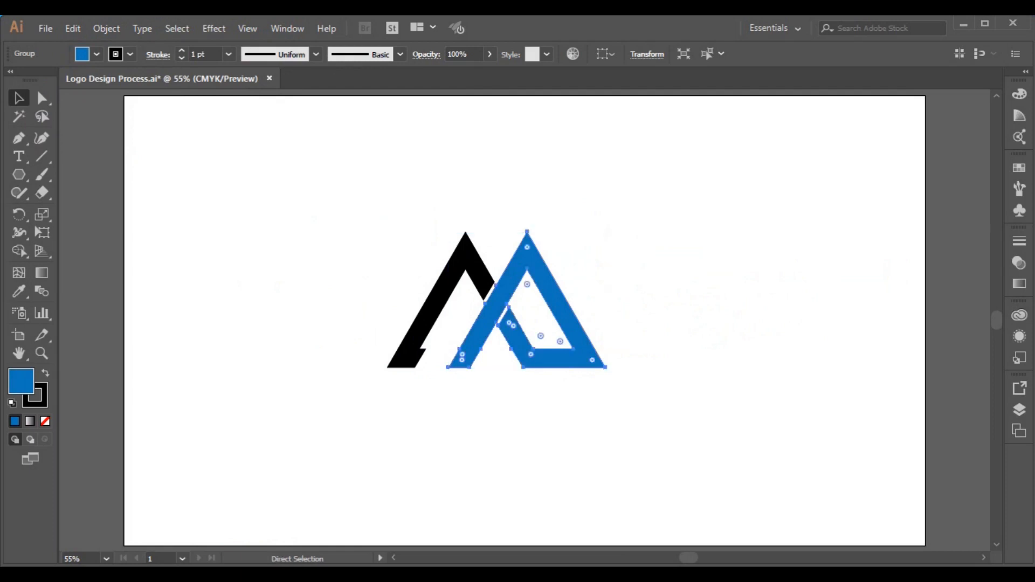
Set the stroke of both the black and the blue logo shape to None.
{"action": "key", "text": "ctrl"}
{"action": "key", "text": "ctrl+plus"}
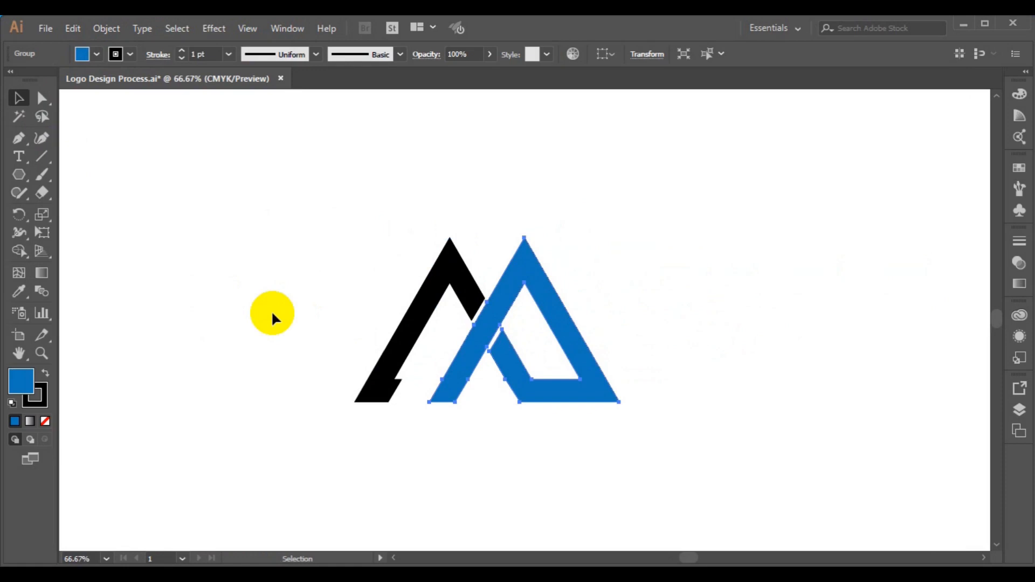
{"action": "key", "text": "ctrl+plus"}
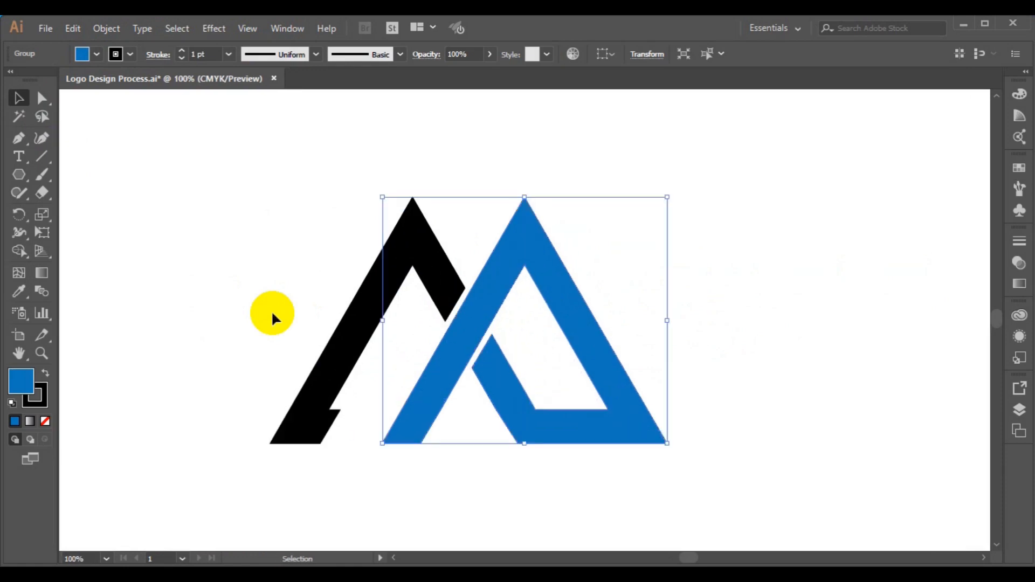
{"action": "key", "text": "ctrl+plus"}
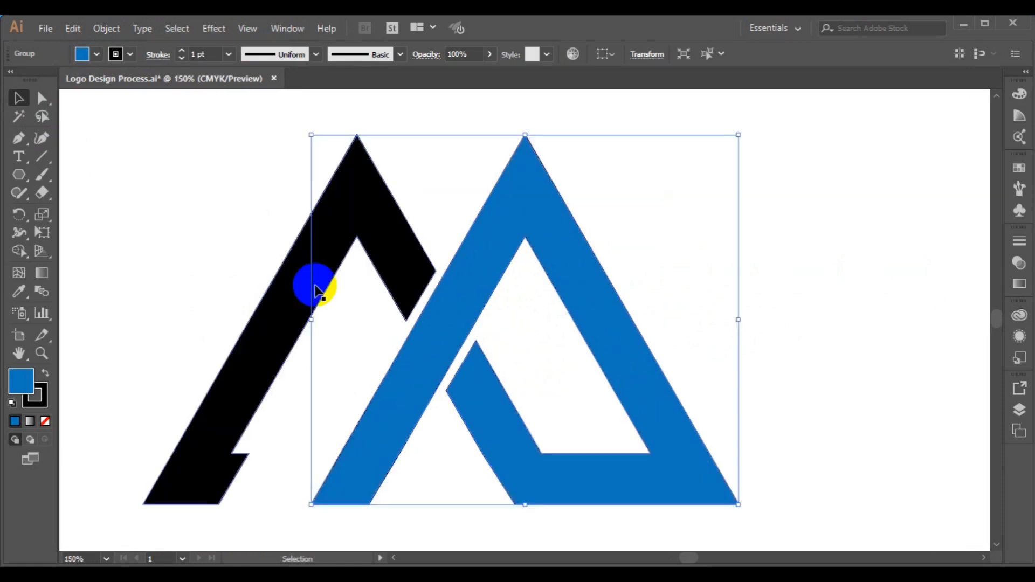
{"action": "left_click", "coordinate": [271, 343], "text": "shift"}
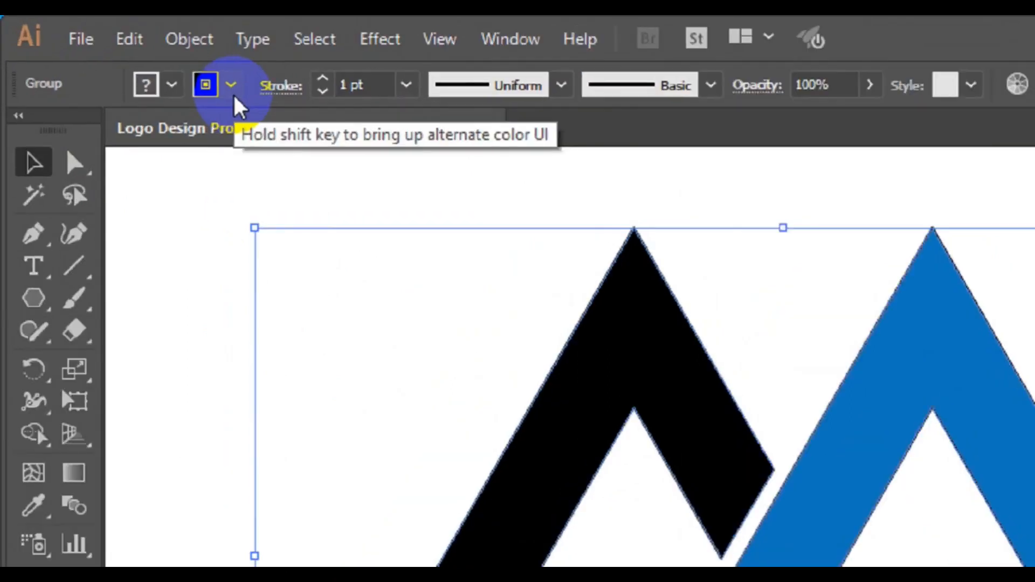
{"action": "left_click", "coordinate": [231, 87]}
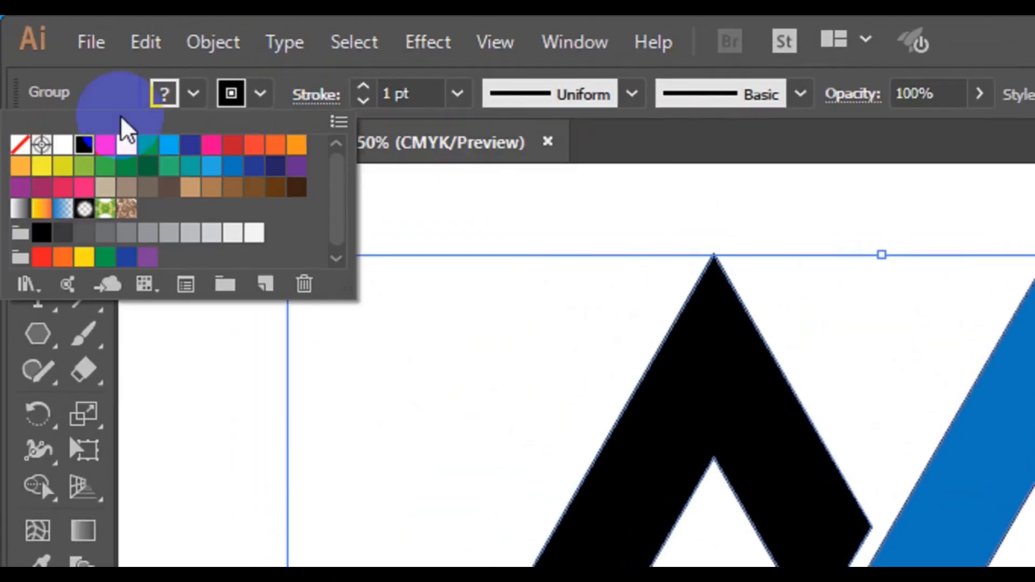
{"action": "left_click", "coordinate": [20, 164]}
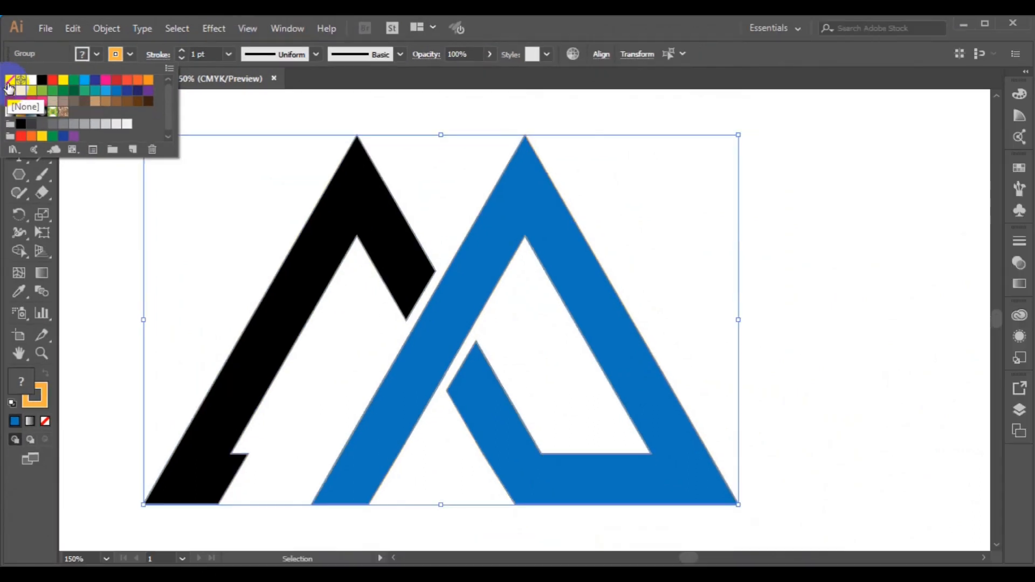
{"action": "left_click", "coordinate": [9, 80]}
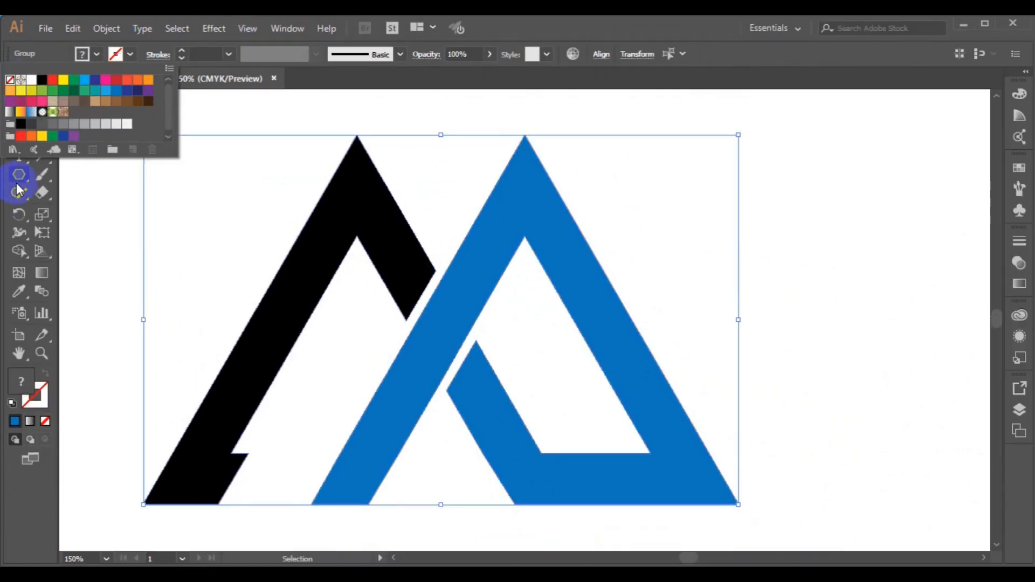
{"action": "left_click", "coordinate": [20, 160]}
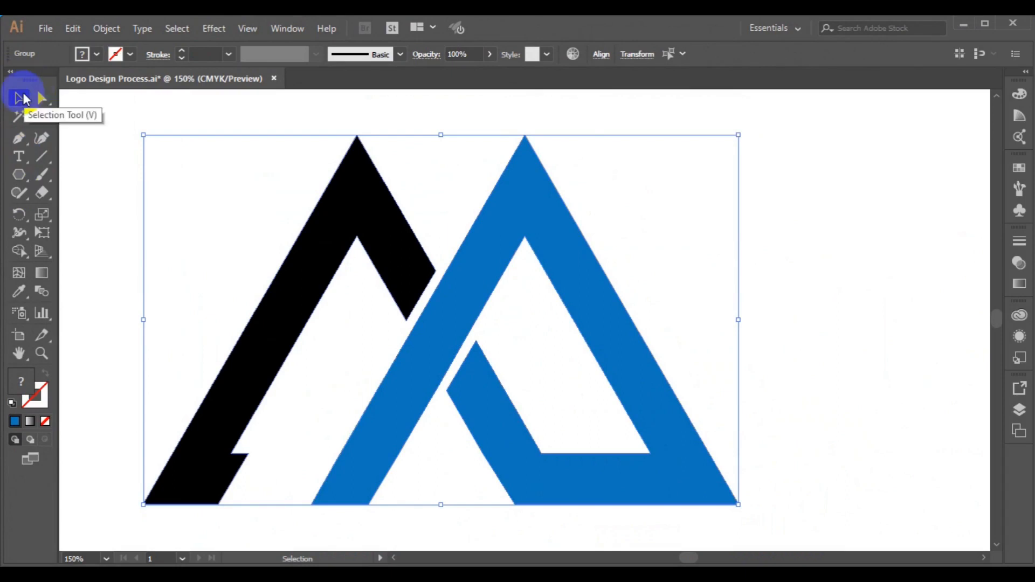
{"action": "left_click", "coordinate": [21, 98]}
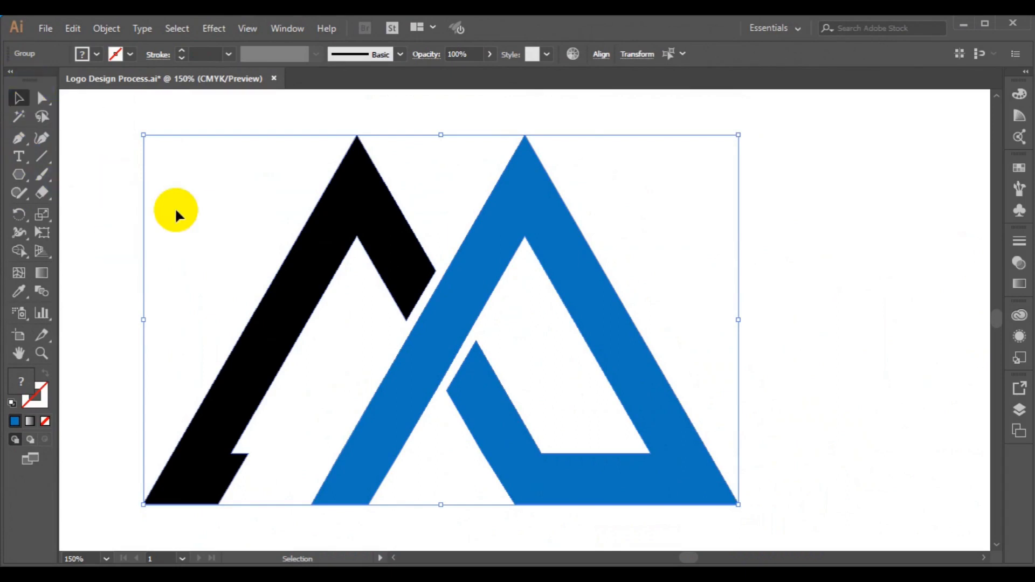
Try rounding all corners of both logo shapes to a radius of about 4.39 px and undo it.
{"action": "left_click", "coordinate": [348, 213]}
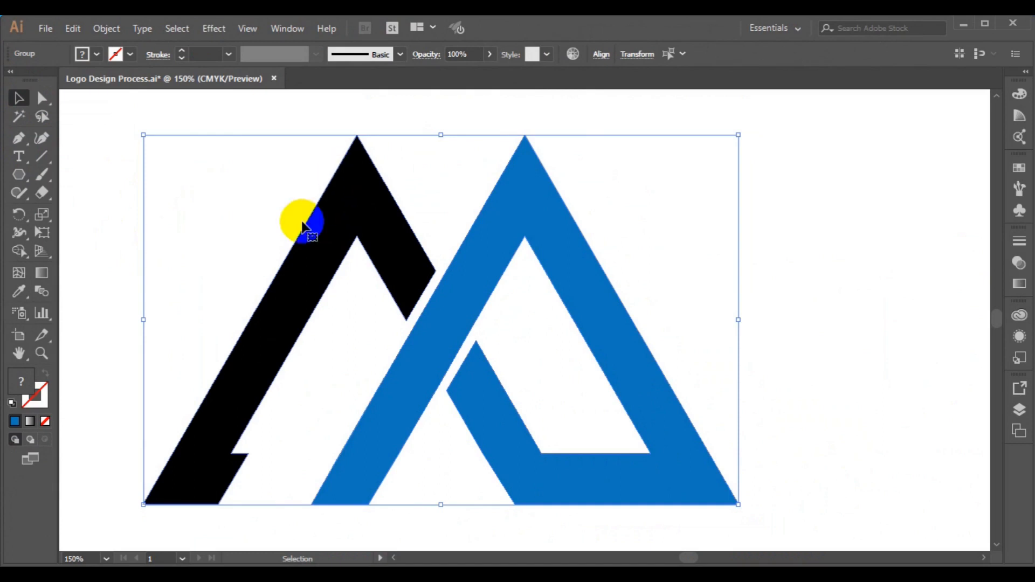
{"action": "left_click", "coordinate": [49, 104]}
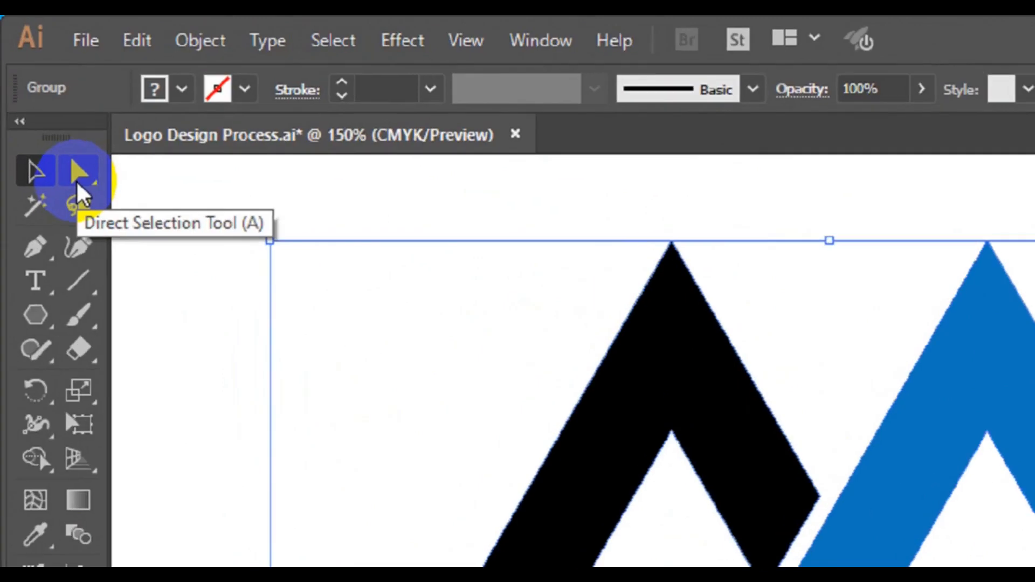
{"action": "left_click", "coordinate": [78, 187]}
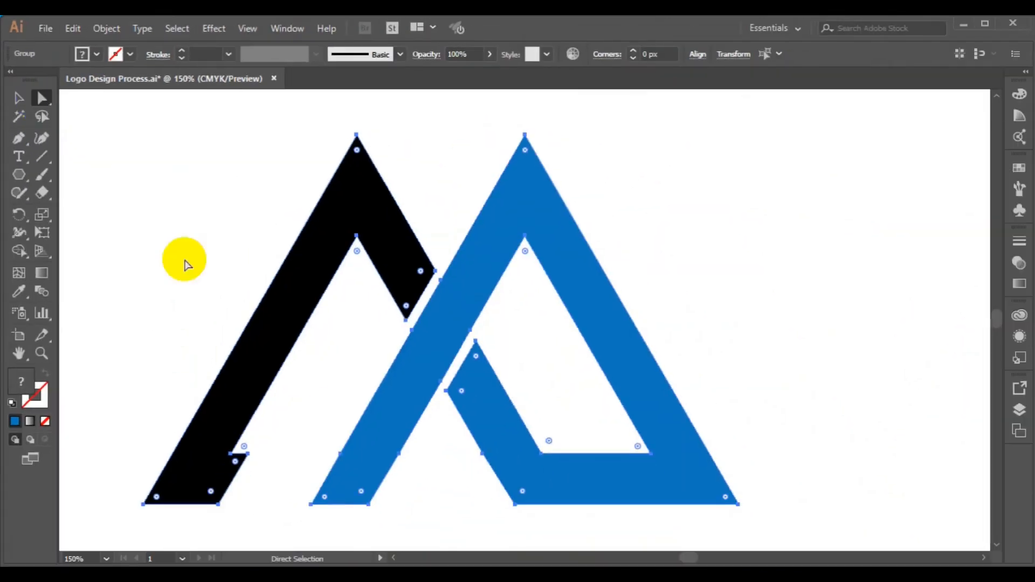
{"action": "left_click", "coordinate": [161, 500]}
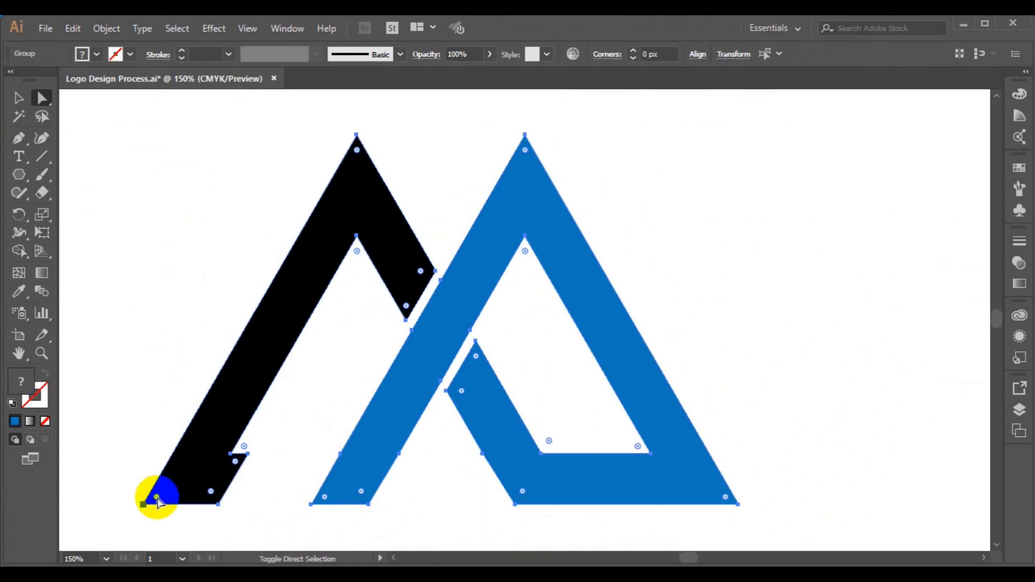
{"action": "left_click_drag", "start_coordinate": [156, 497], "coordinate": [157, 499]}
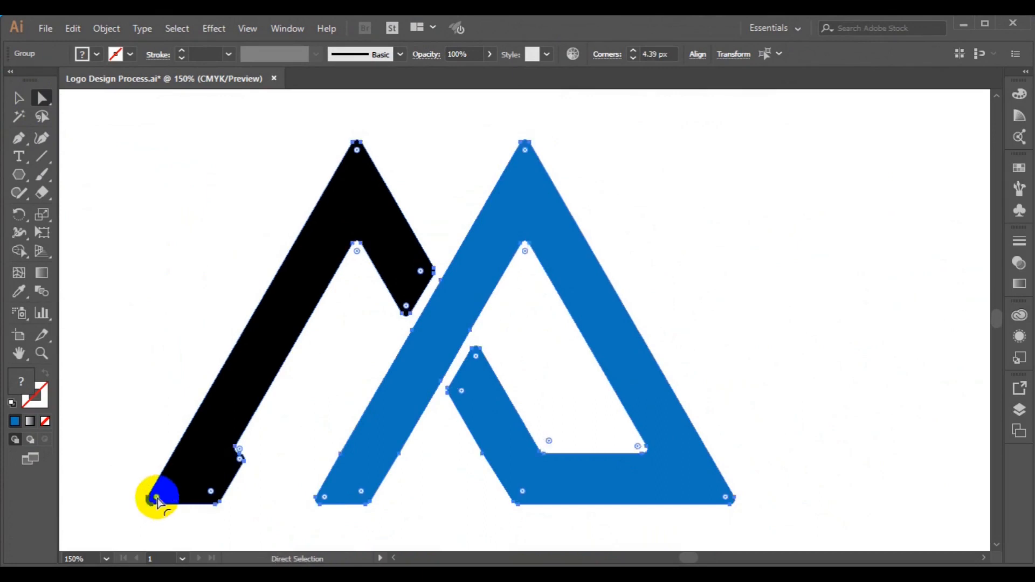
{"action": "key", "text": "ctrl+z"}
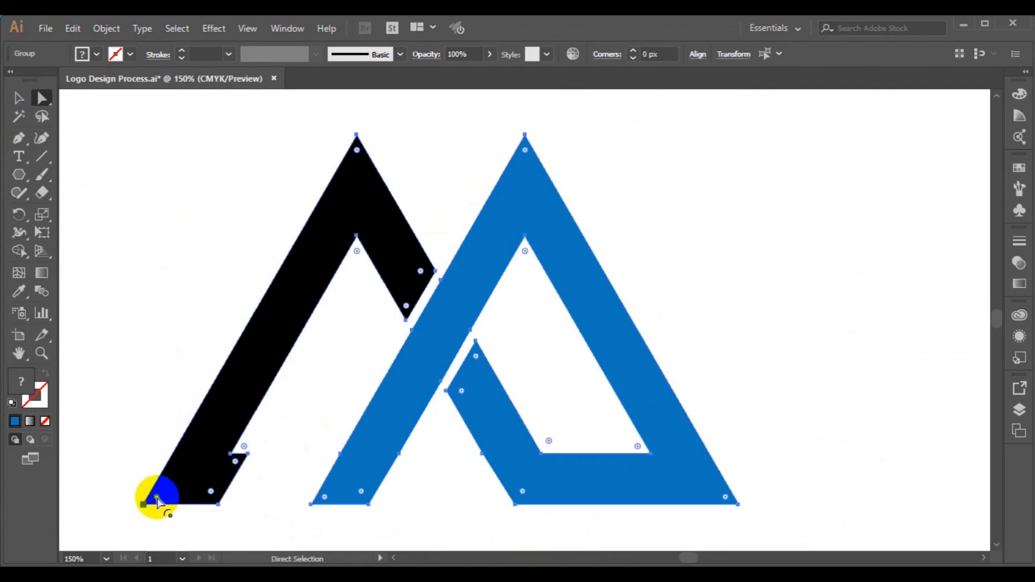
Round both apexes, the black shape's outer base corner and both lower corners of the blue shape's base bar to about 9.99 px.
{"action": "left_click", "coordinate": [359, 152]}
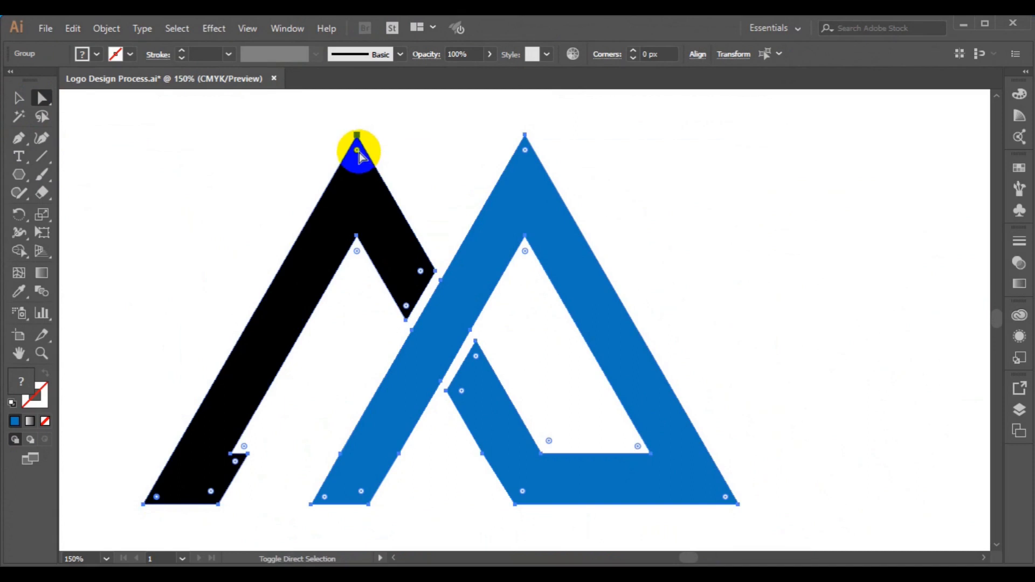
{"action": "left_click", "coordinate": [526, 152]}
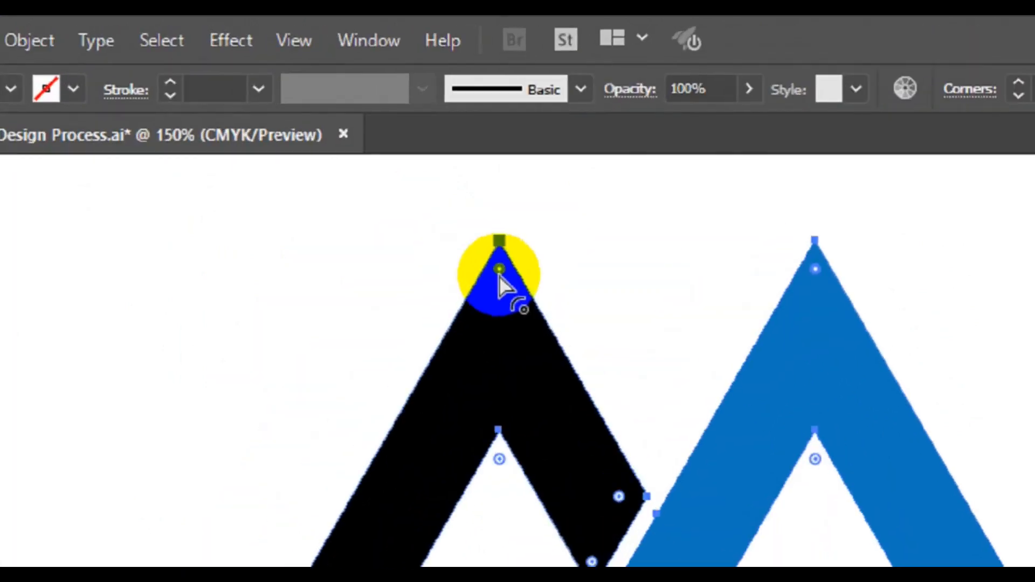
{"action": "left_click_drag", "start_coordinate": [357, 152], "coordinate": [357, 153]}
{"action": "left_click_drag", "start_coordinate": [519, 300], "coordinate": [522, 301]}
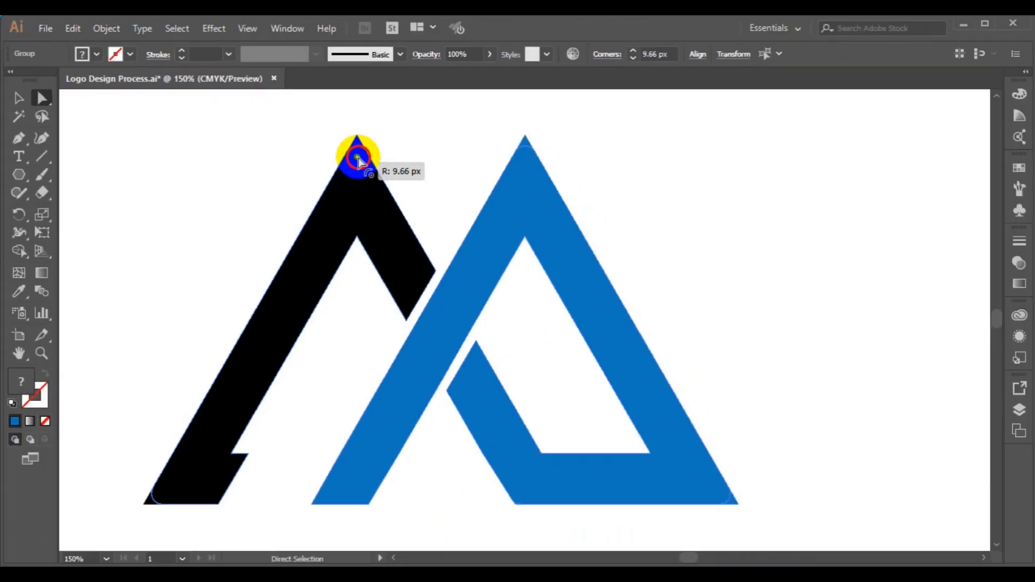
{"action": "left_click_drag", "start_coordinate": [357, 157], "coordinate": [357, 158]}
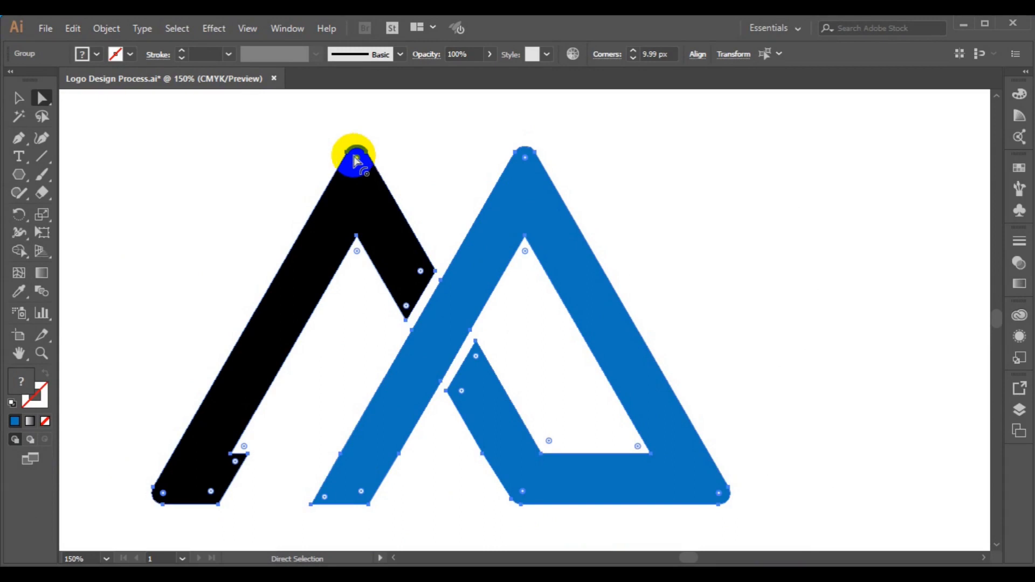
Increase the radius of the logo's rounded outer corners to about 10.99 px, group the black and blue shapes, and deselect them.
{"action": "left_click_drag", "start_coordinate": [357, 161], "coordinate": [356, 164]}
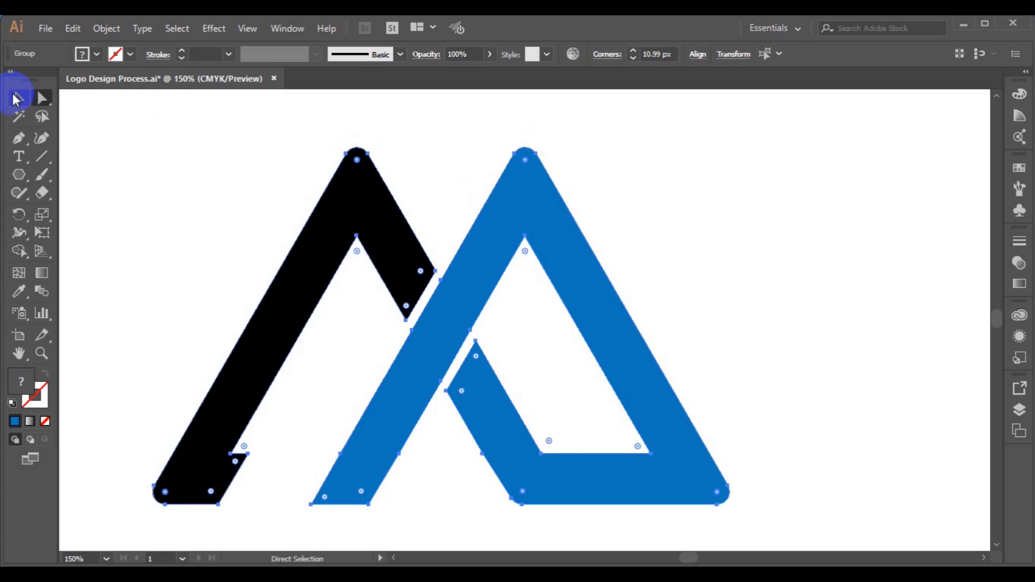
{"action": "left_click", "coordinate": [17, 97]}
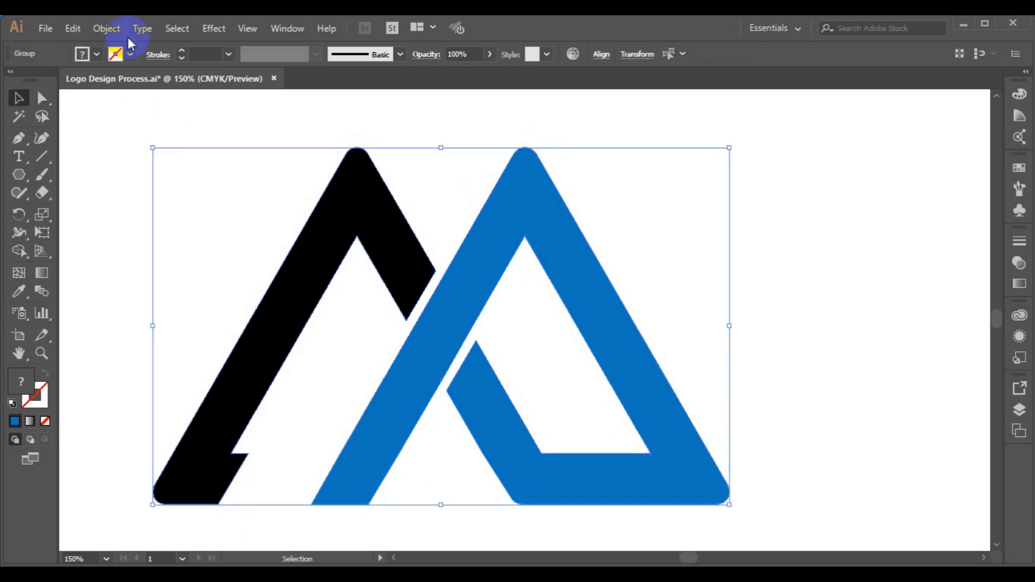
{"action": "left_click", "coordinate": [113, 36]}
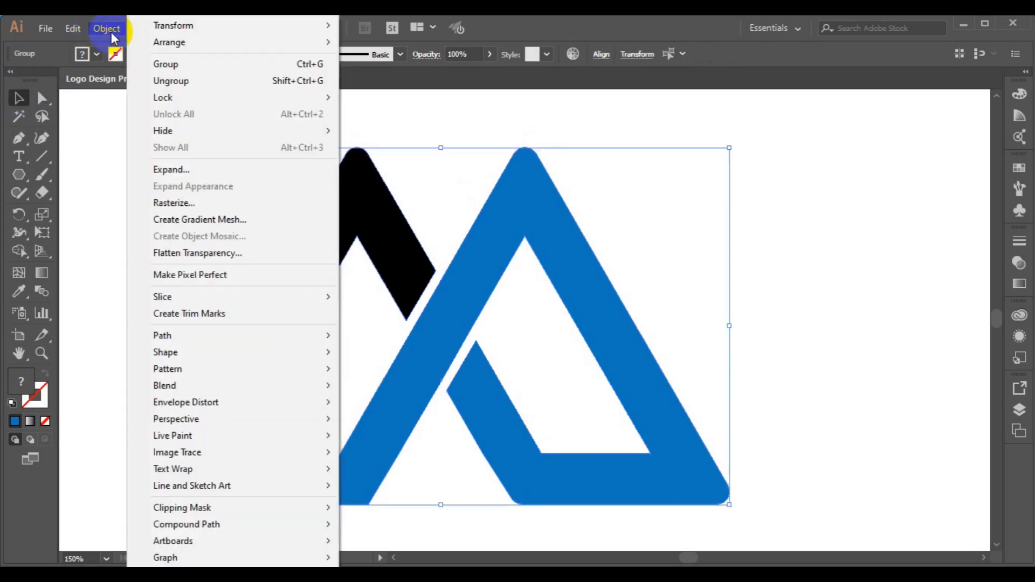
{"action": "left_click", "coordinate": [183, 64]}
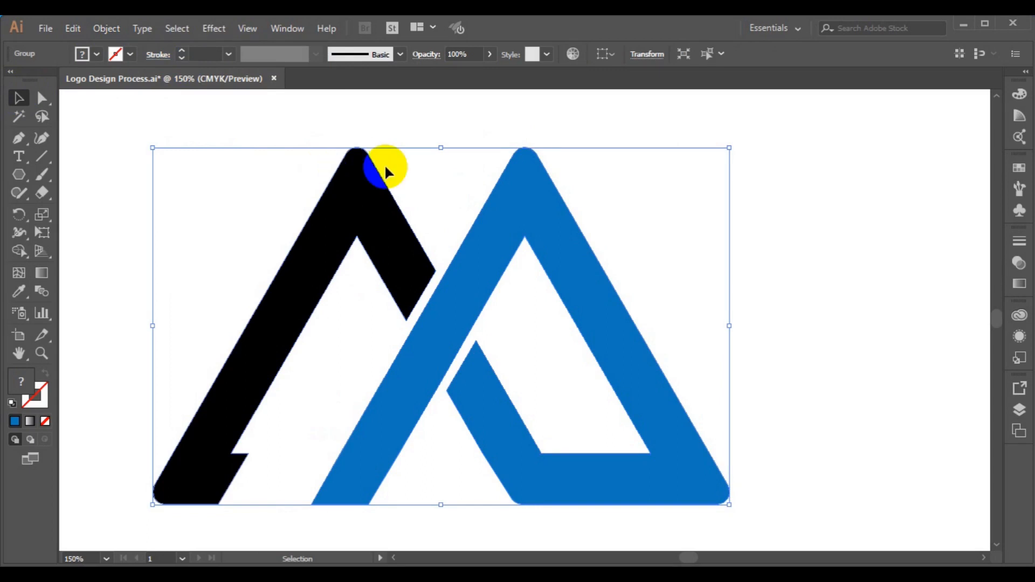
{"action": "left_click", "coordinate": [26, 101]}
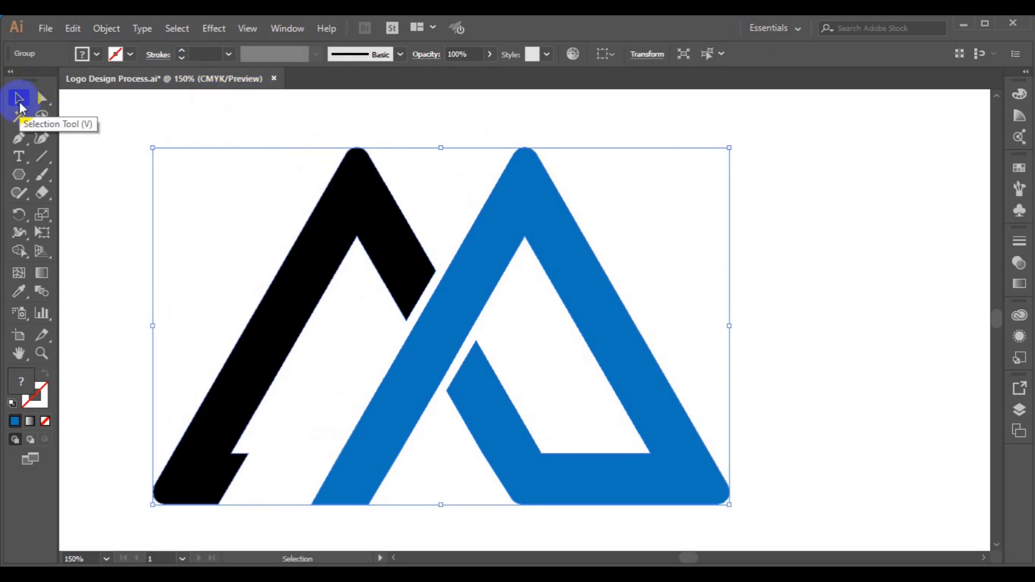
{"action": "key", "text": "ctrl+0"}
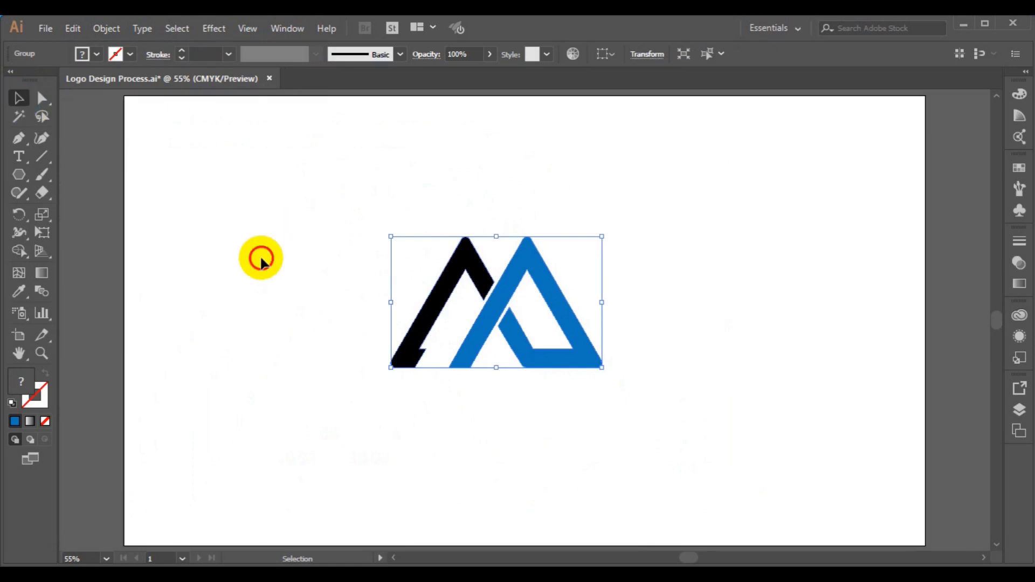
{"action": "left_click", "coordinate": [261, 258]}
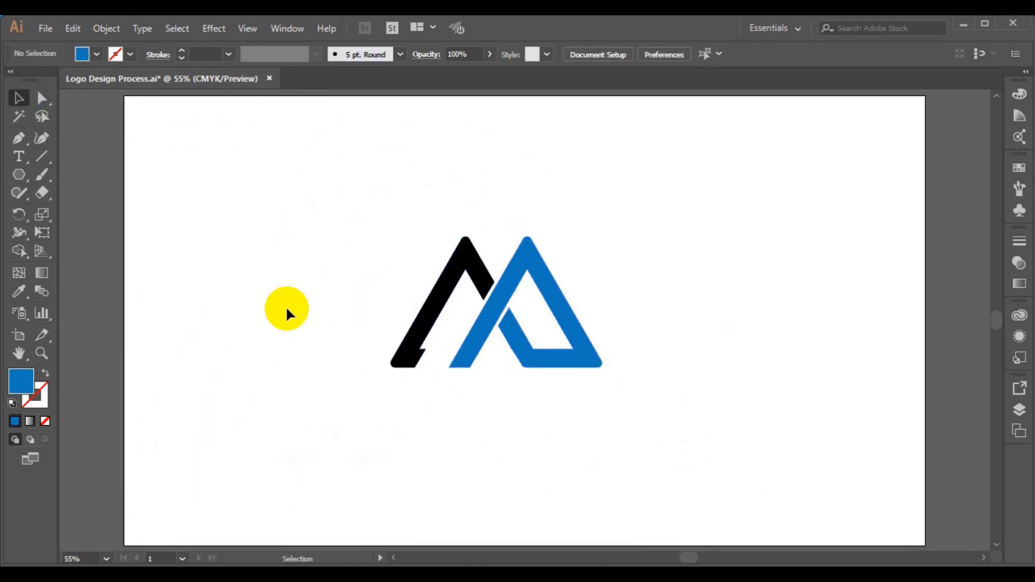